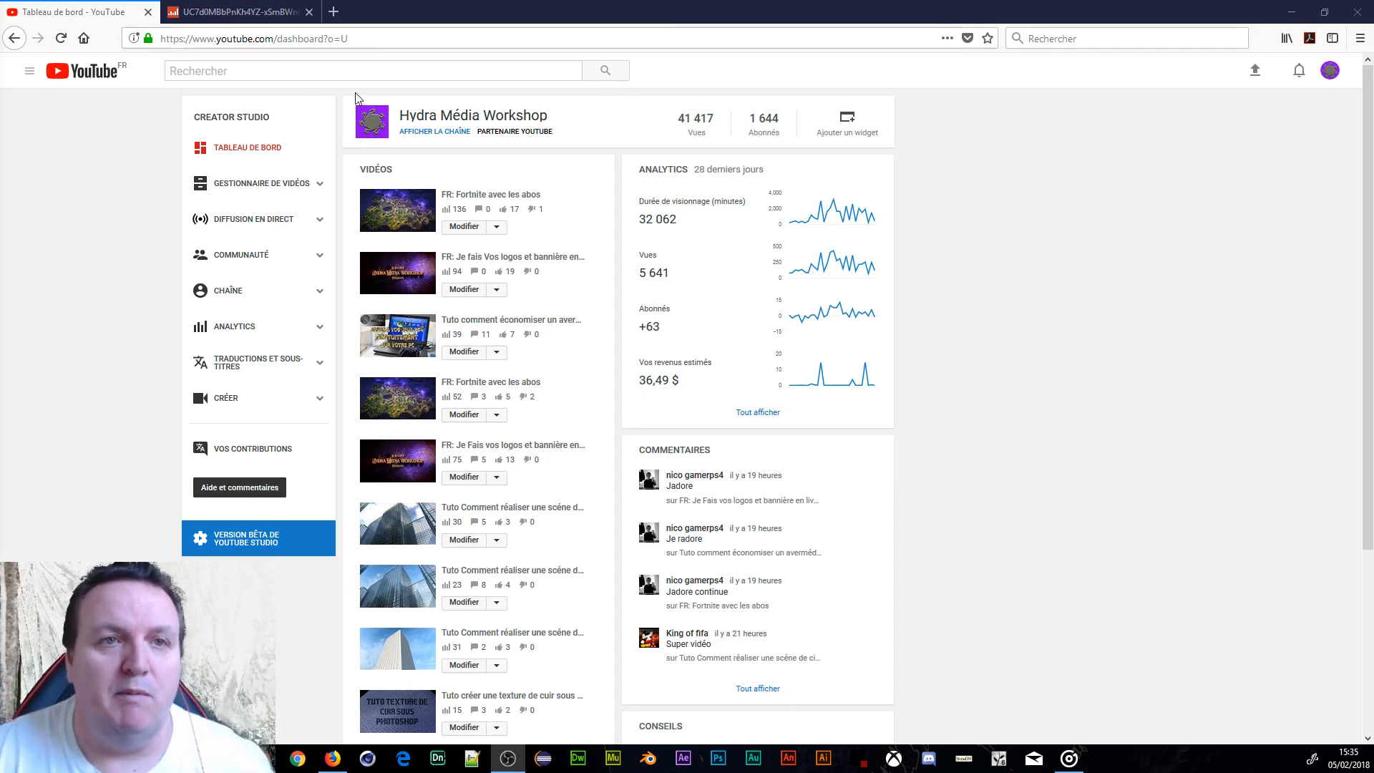
# Search the web for "débit internet" in a new browser tab
pyautogui.click(333, 12)
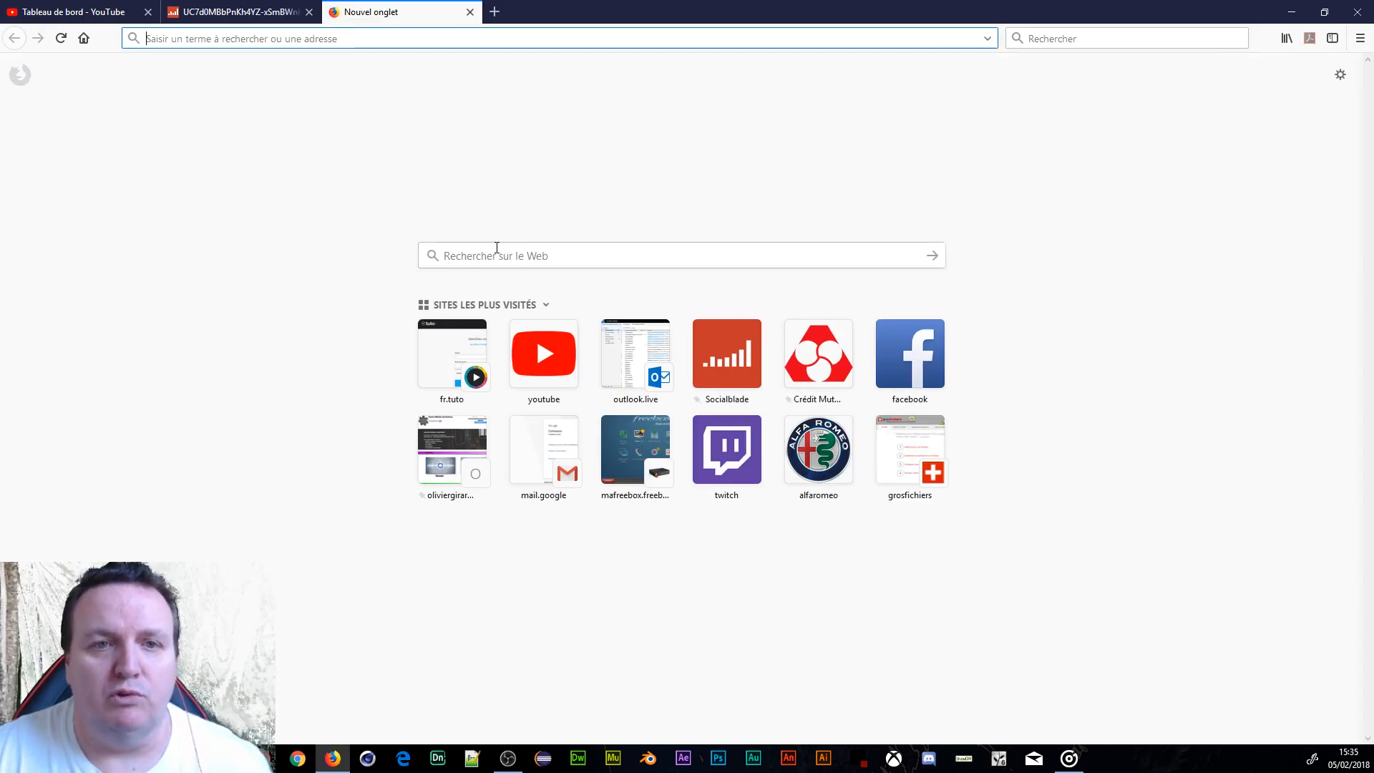
pyautogui.click(499, 255)
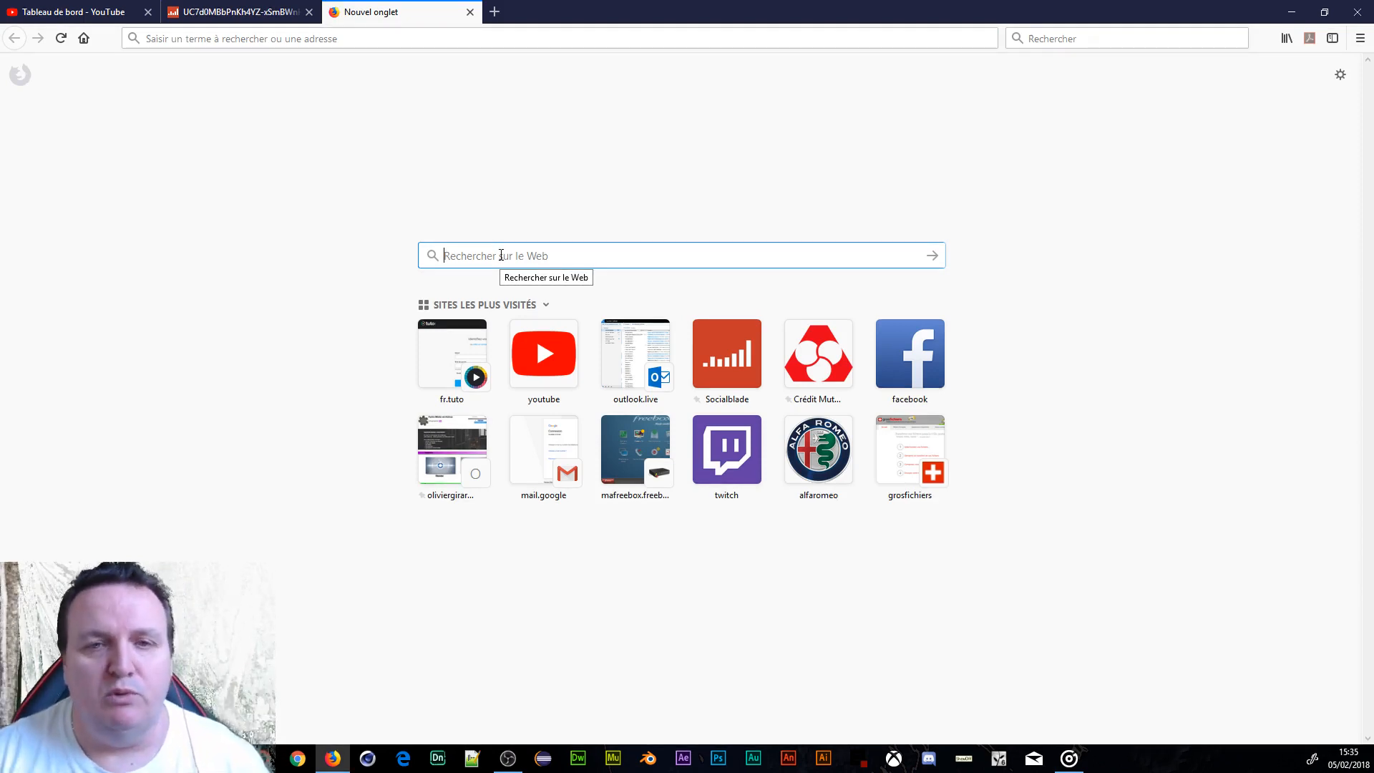
pyautogui.write('dé')
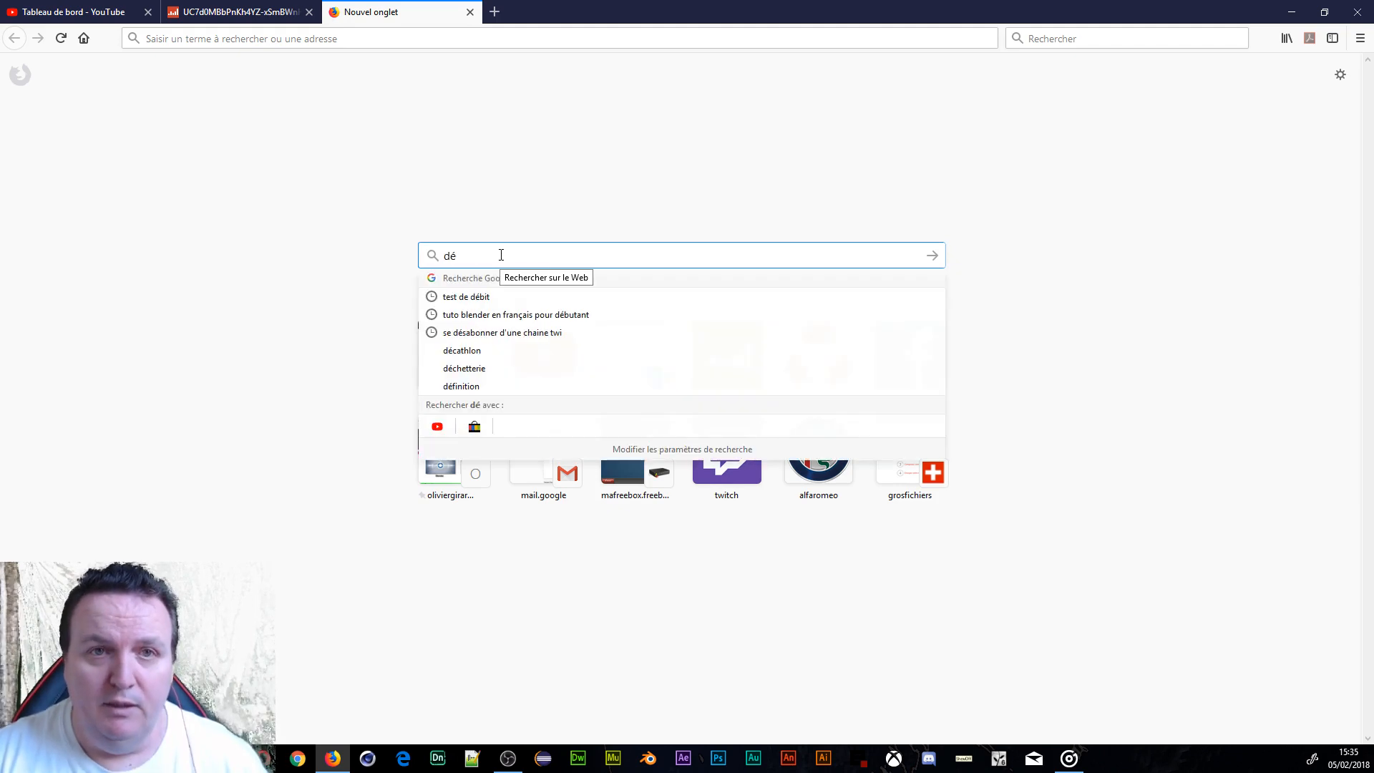
pyautogui.write('bit inter')
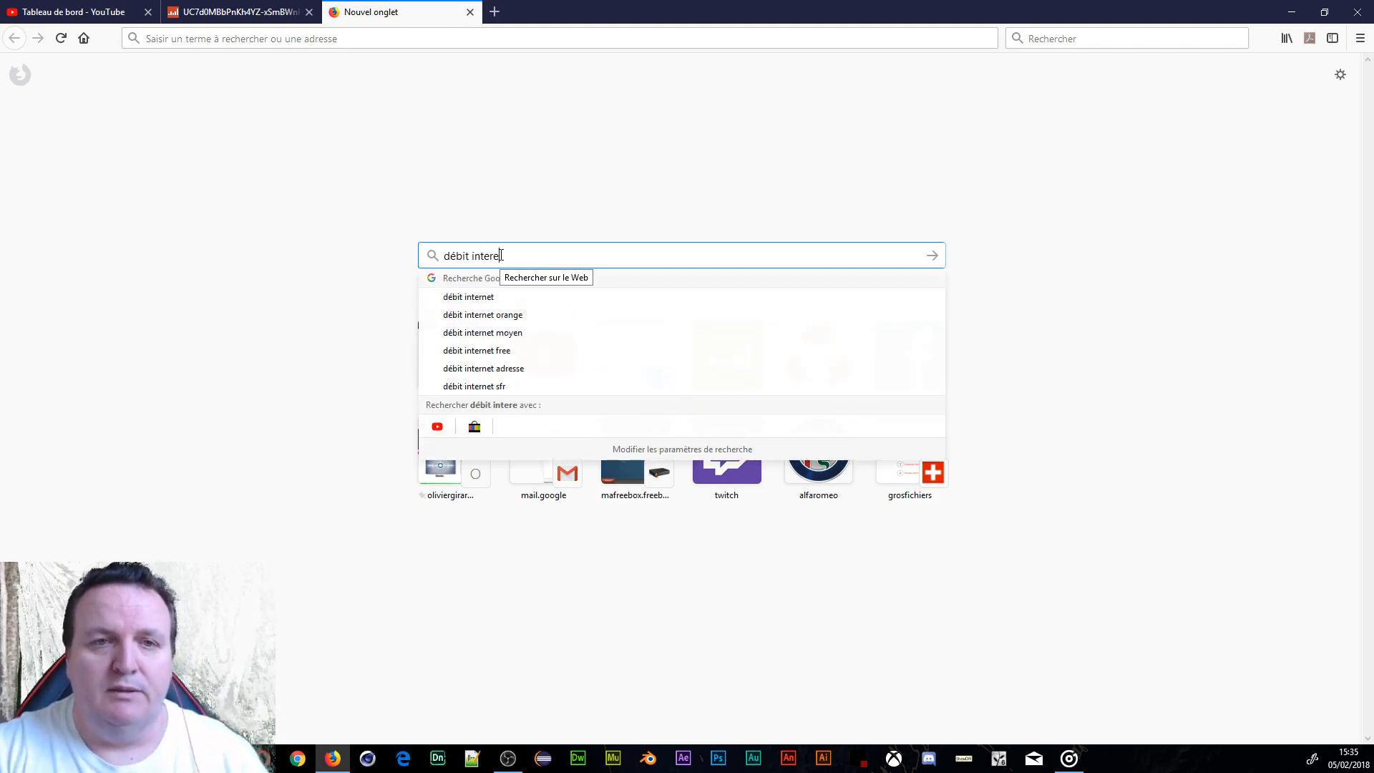
pyautogui.write('e')
pyautogui.press('BackSpace')
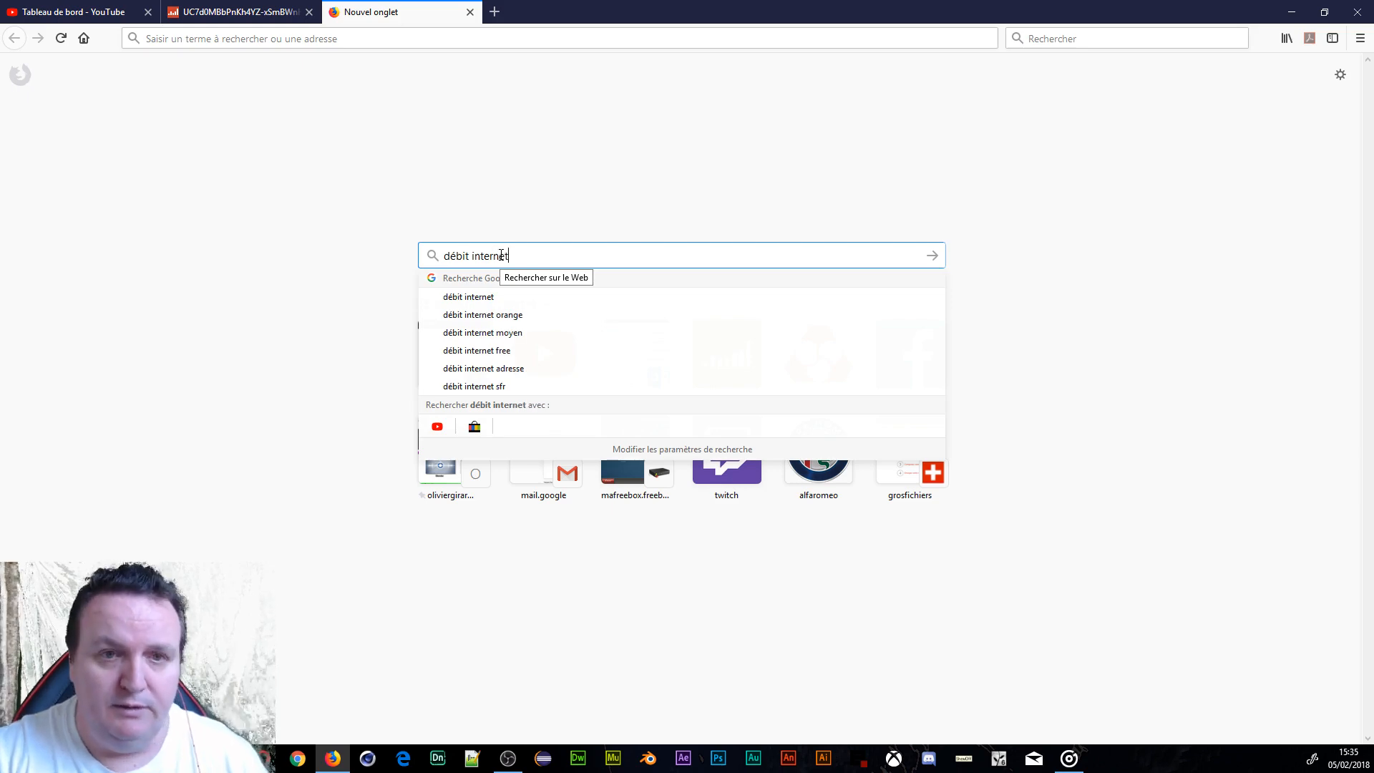
pyautogui.press('Return')
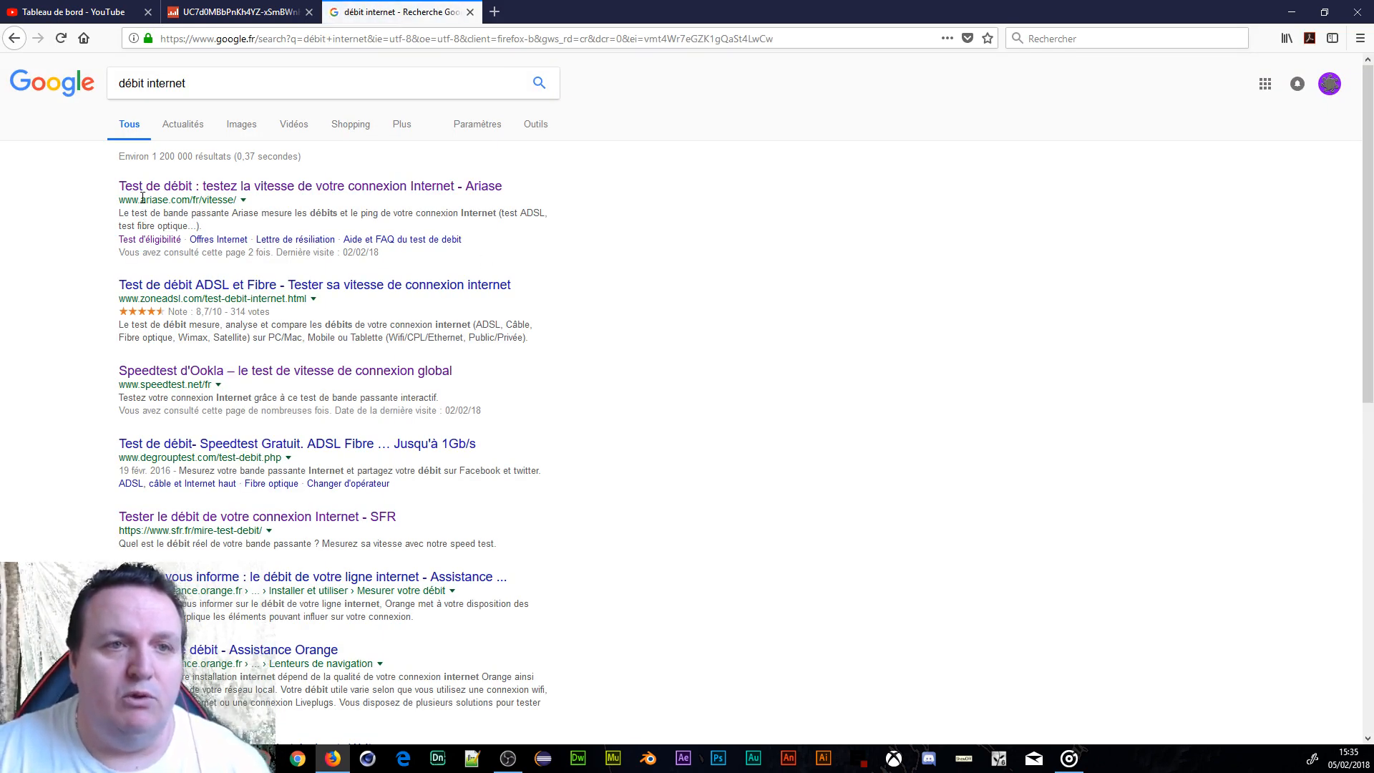
# Open the Ariase speed test from the search results and run it to measure the connection's download and upload rates
pyautogui.click(251, 188)
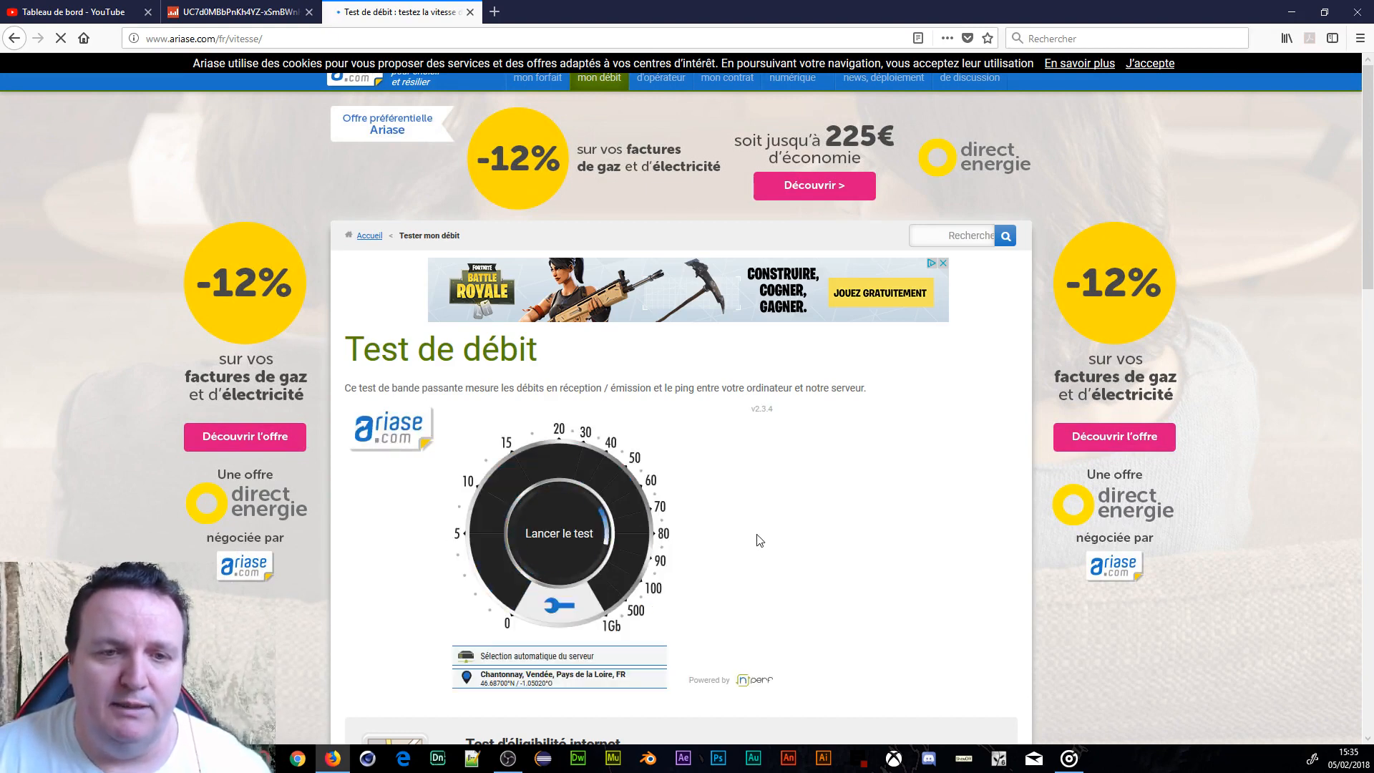
pyautogui.click(556, 536)
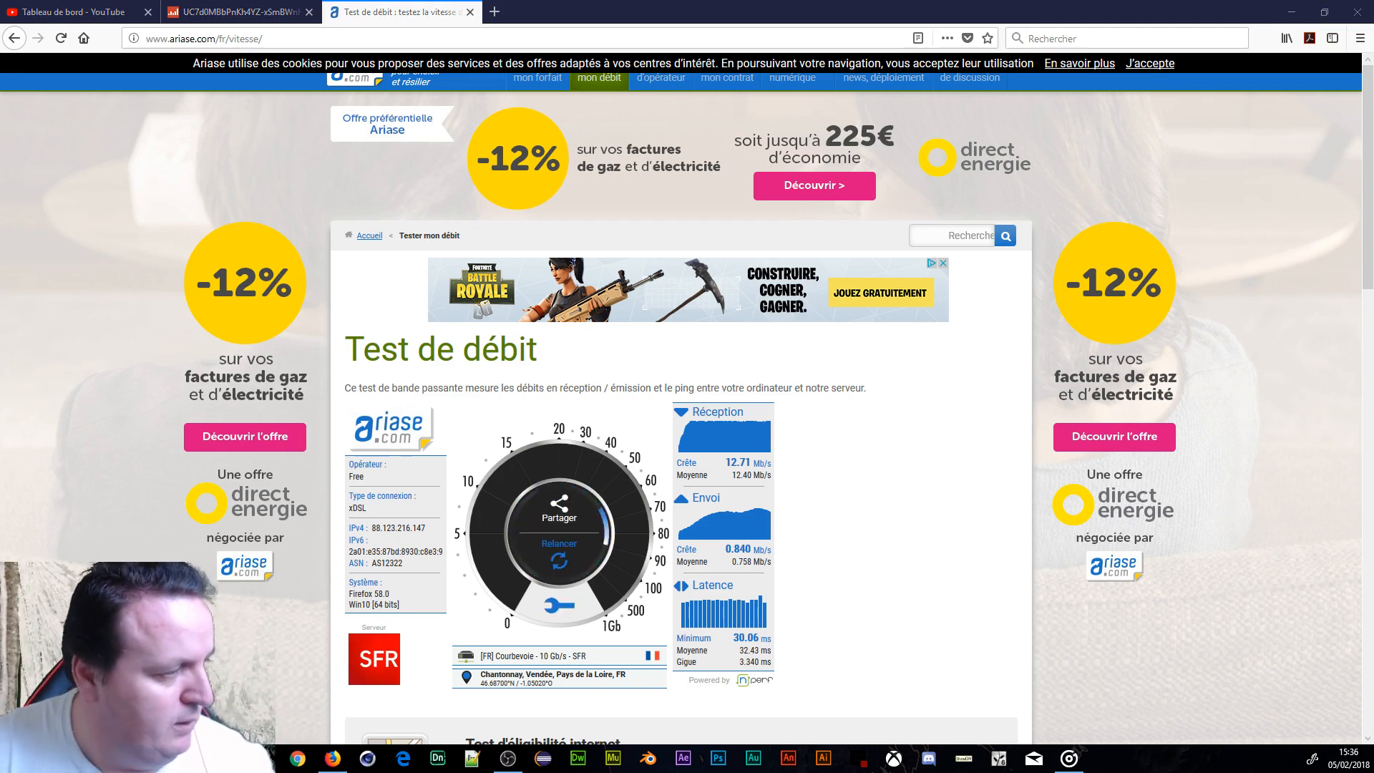
pyautogui.moveTo(289, 61); pyautogui.dragTo(0, 204)
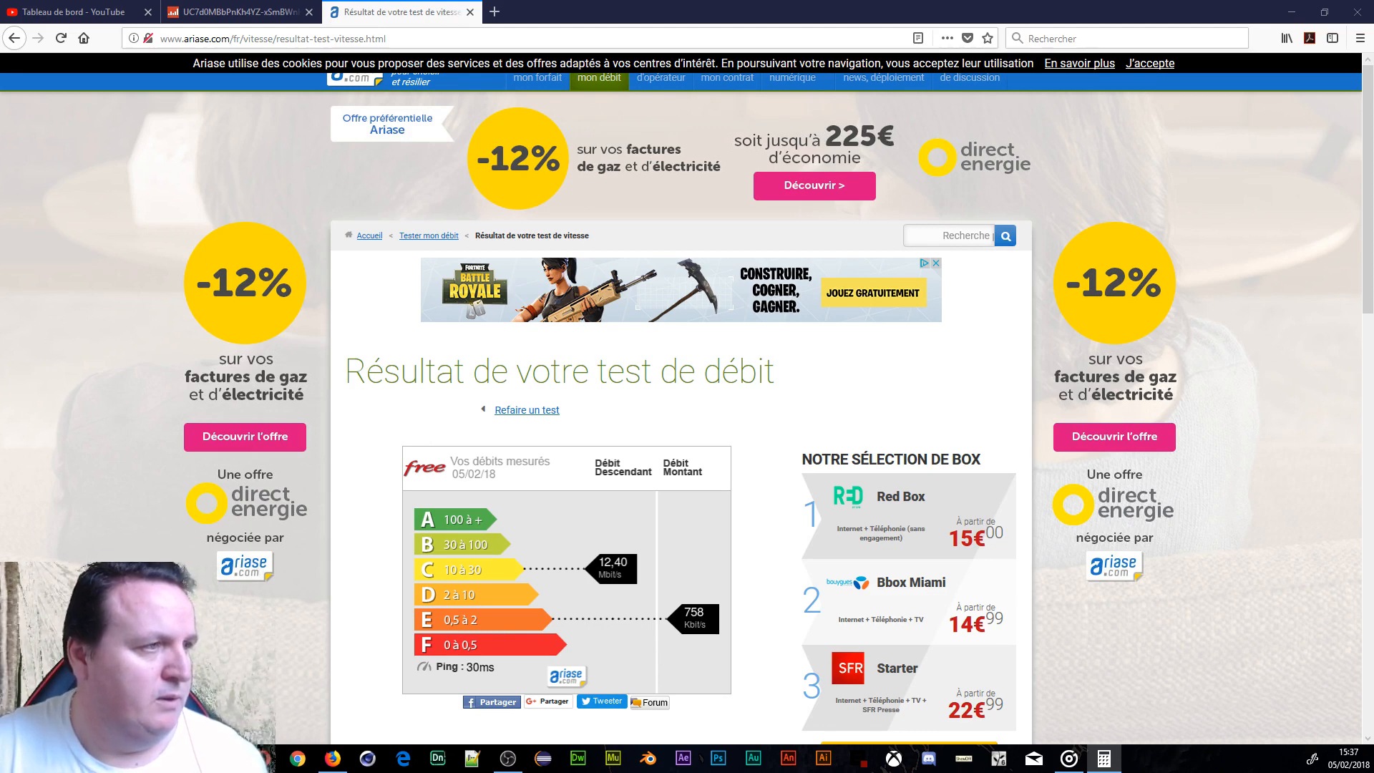
pyautogui.hotkey('alt', 'F4')
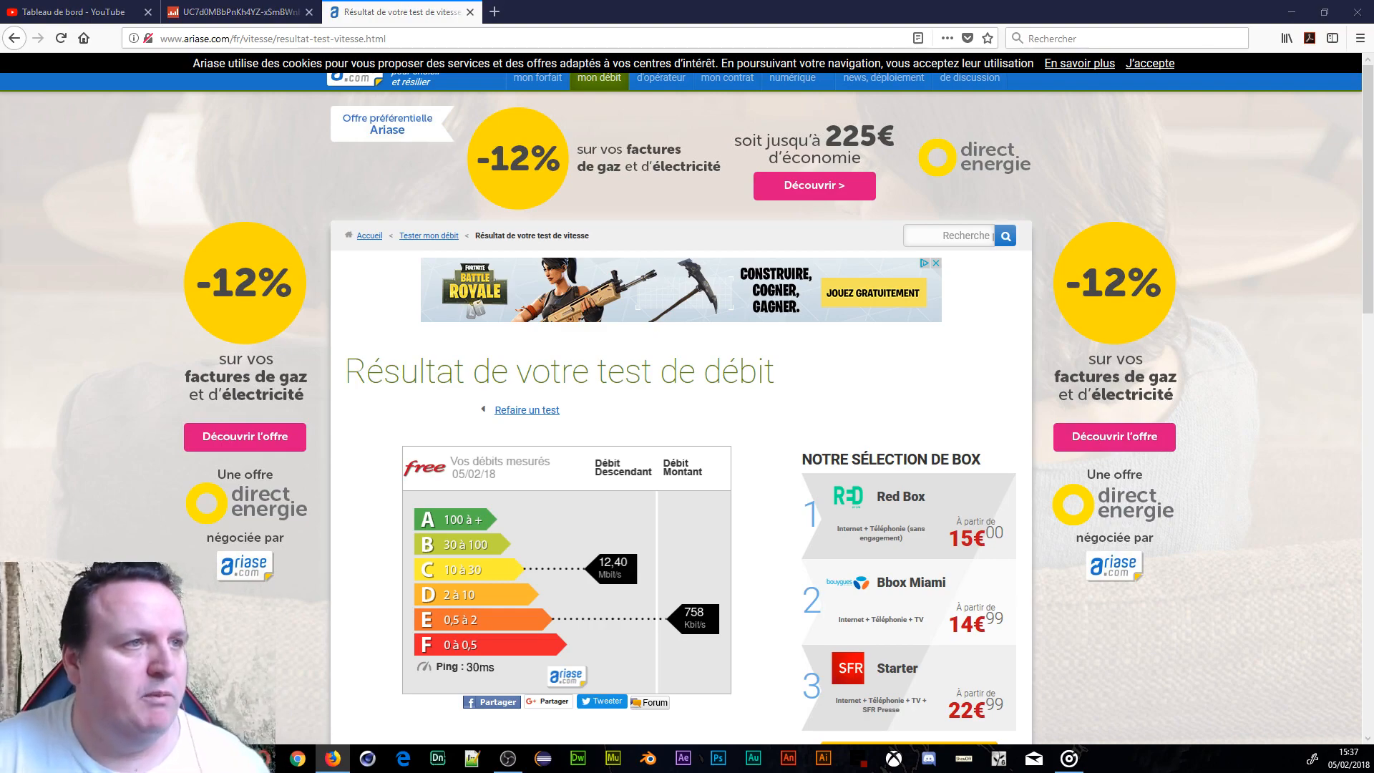
# Switch to OBS and move the webcam capture source so it lies flush with the canvas's lower-left corner
pyautogui.click(507, 758)
pyautogui.moveTo(421, 353); pyautogui.dragTo(358, 0)
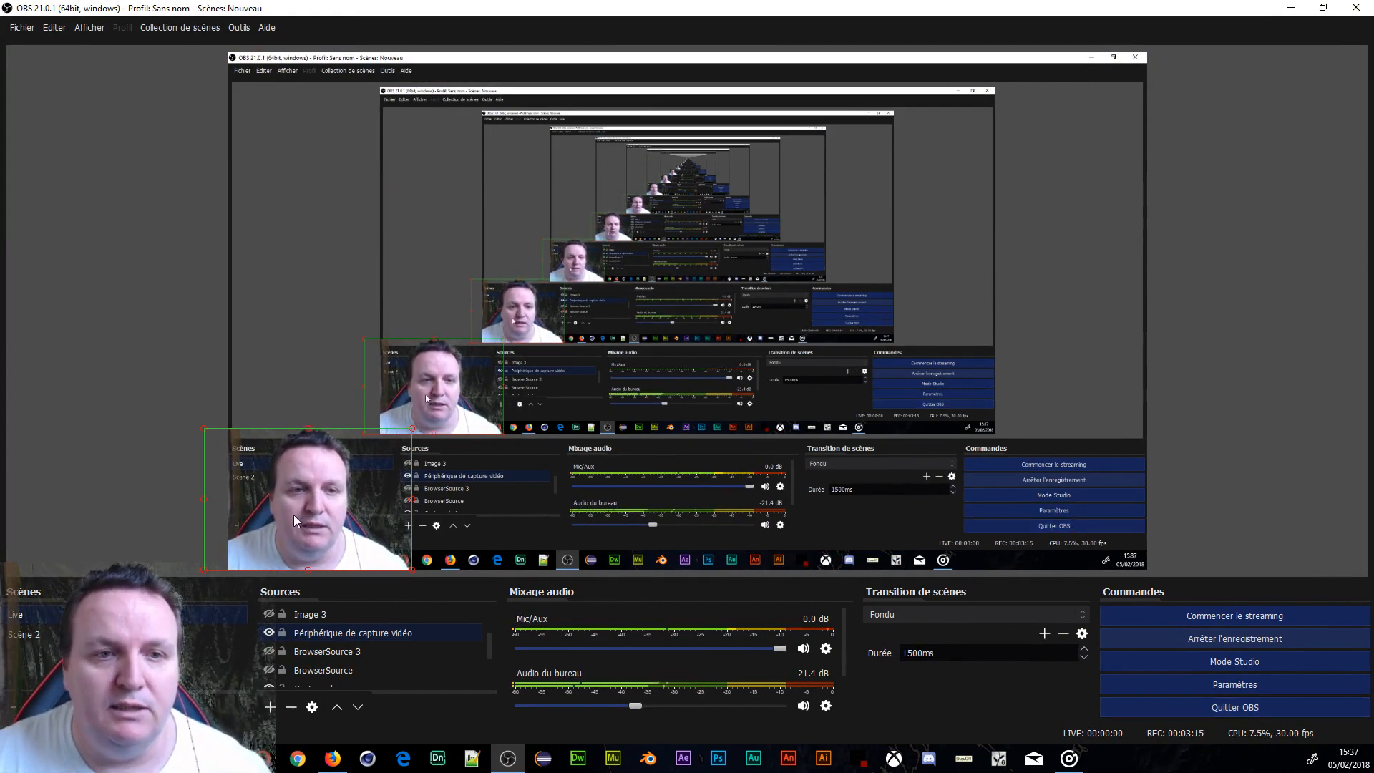
pyautogui.moveTo(290, 520)
pyautogui.mouseDown()
pyautogui.moveTo(463, 420)
pyautogui.moveTo(813, 369)
pyautogui.moveTo(802, 231)
pyautogui.moveTo(401, 435)
pyautogui.moveTo(296, 531)
pyautogui.moveTo(318, 517)
pyautogui.mouseUp()
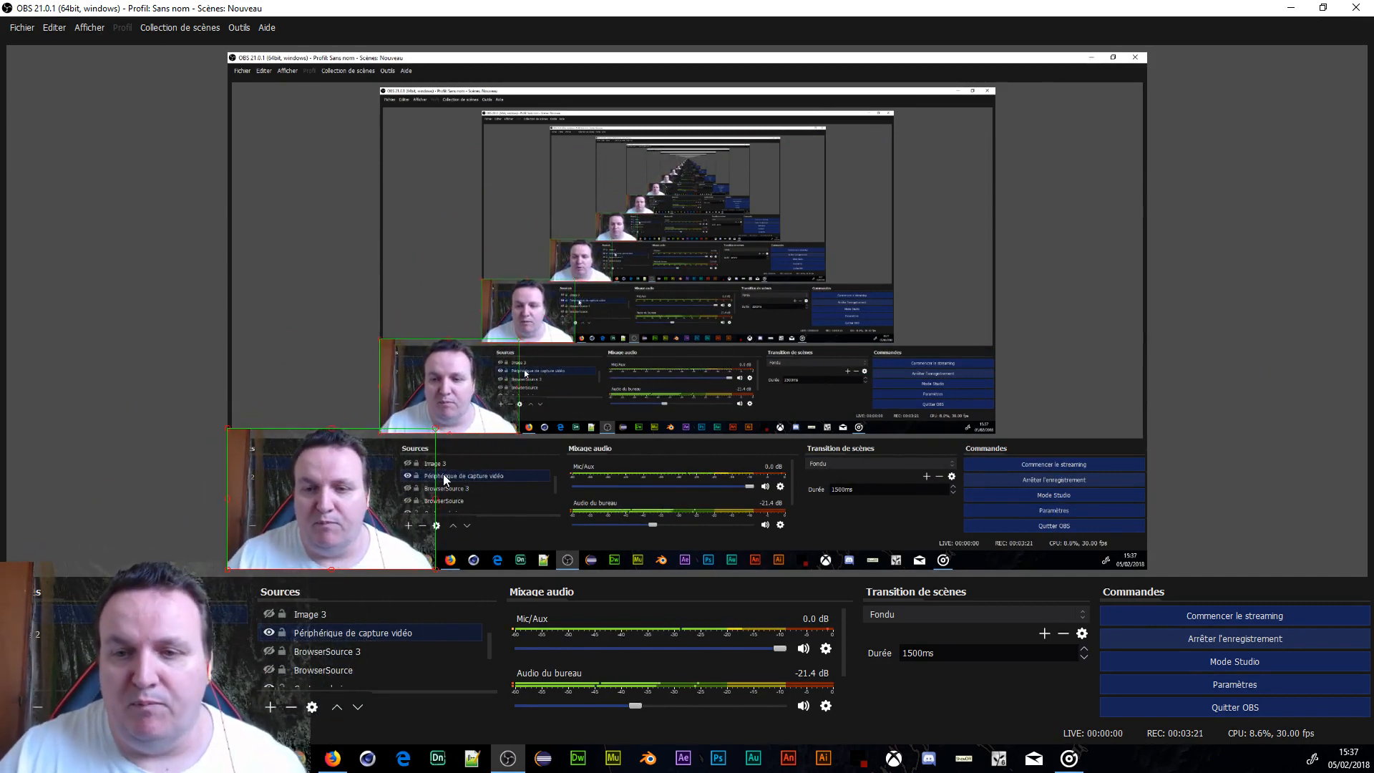
# Examine the streaming output settings, including the video bitrate, and return to the speed test results in the browser
pyautogui.click(1240, 683)
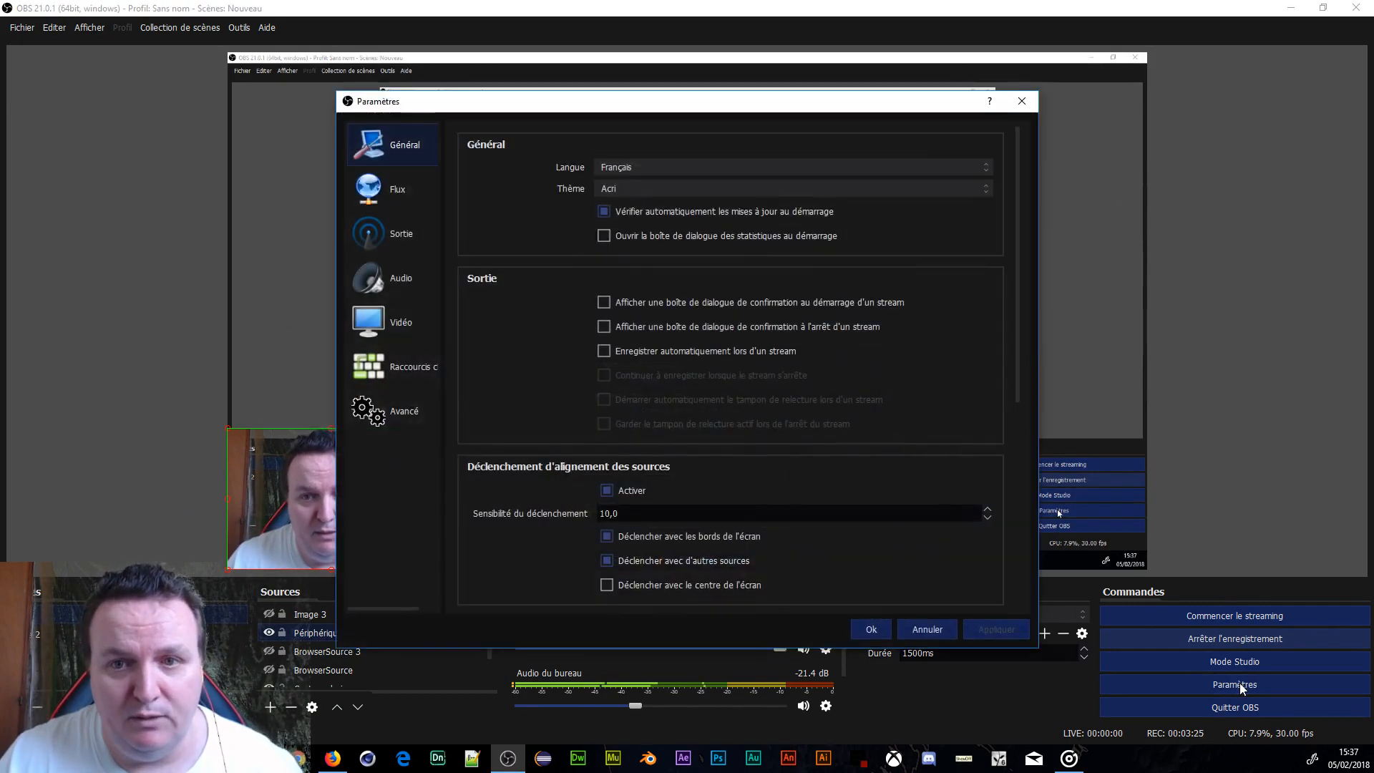
pyautogui.click(386, 240)
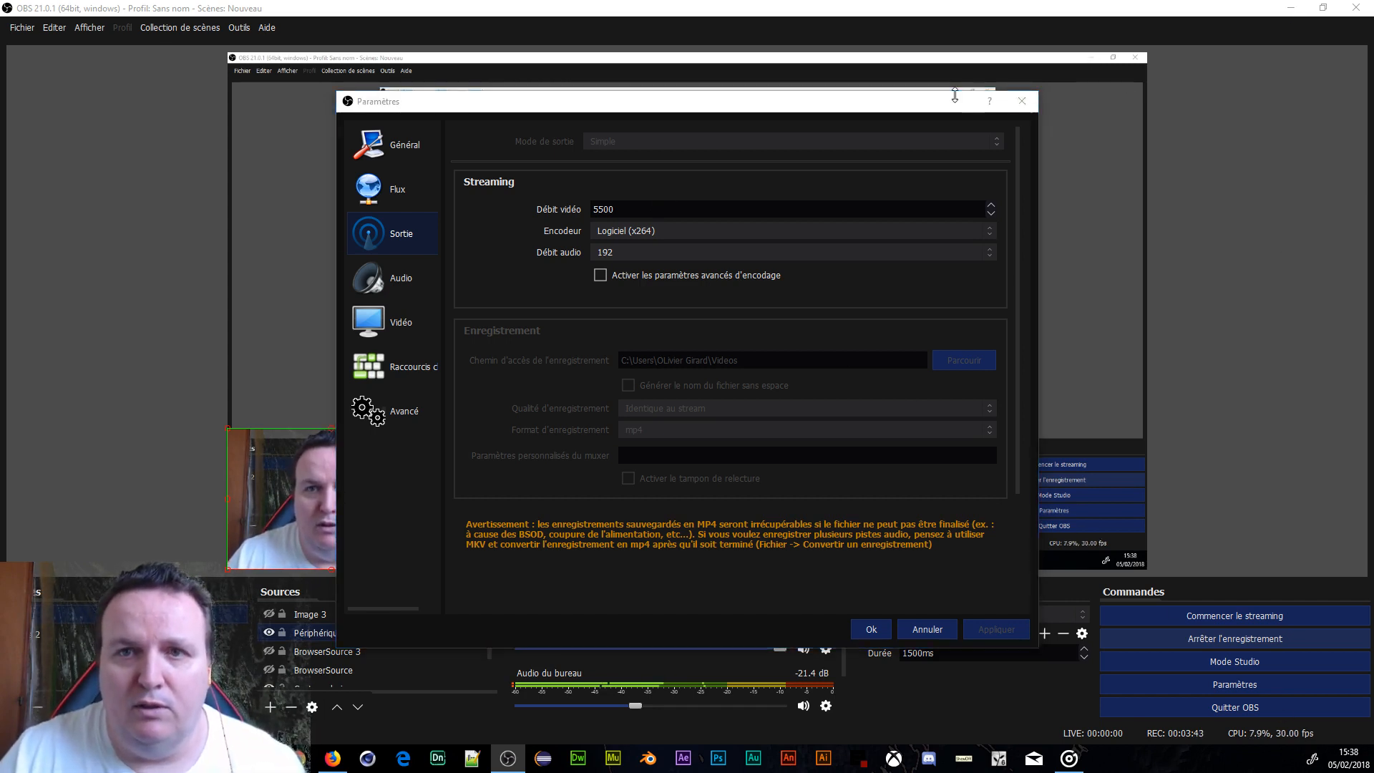
pyautogui.click(1022, 101)
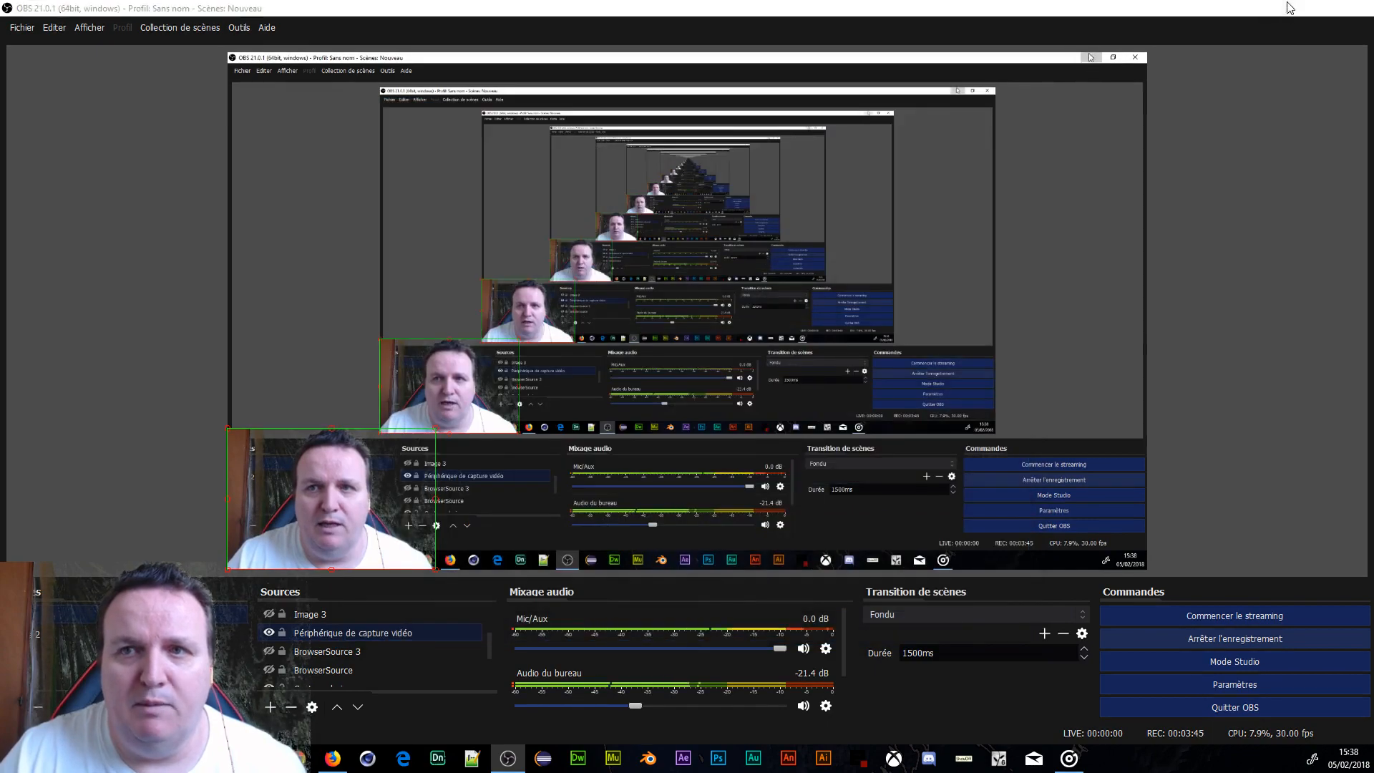
pyautogui.click(1291, 8)
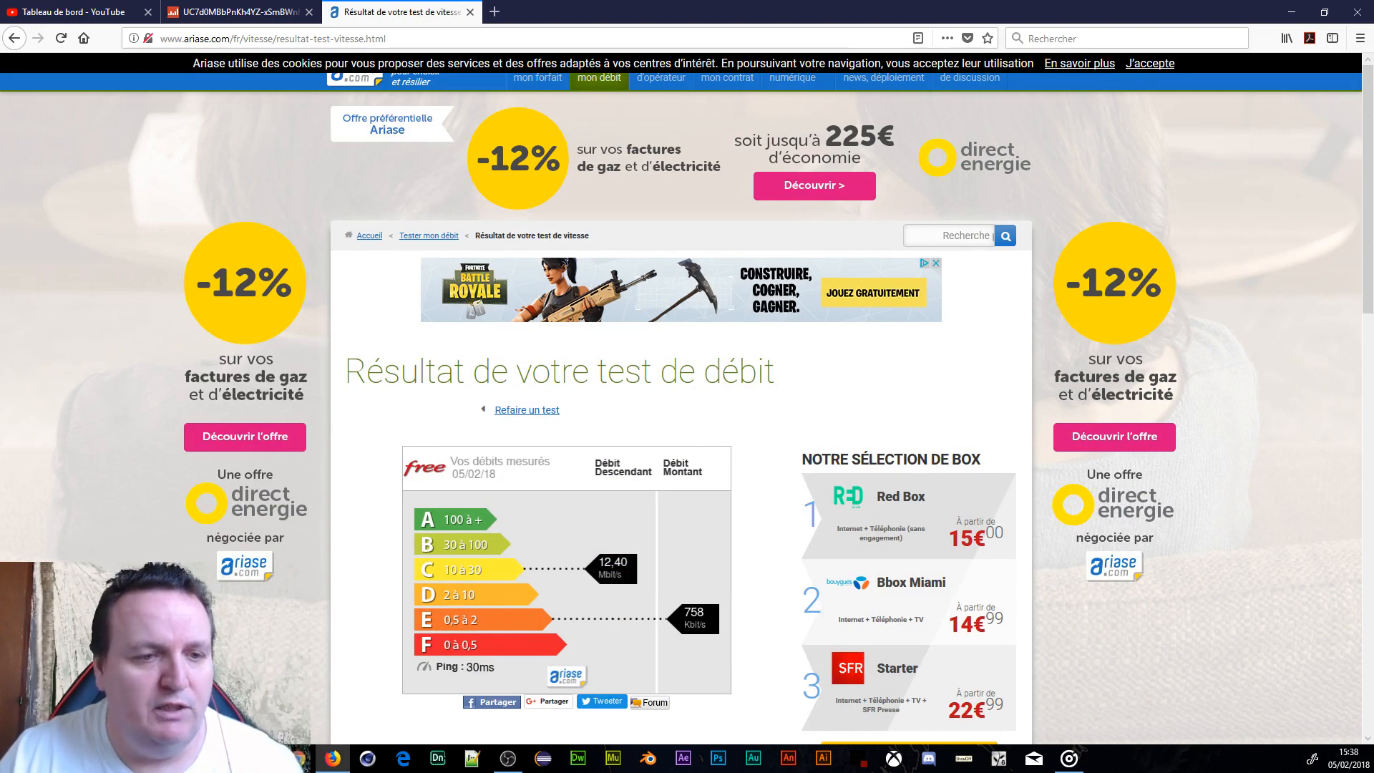
# Bring up the Windows calculator beside the speed test results and multiply the 758 Kbit/s upload rate by 0,75
pyautogui.press('super+s')
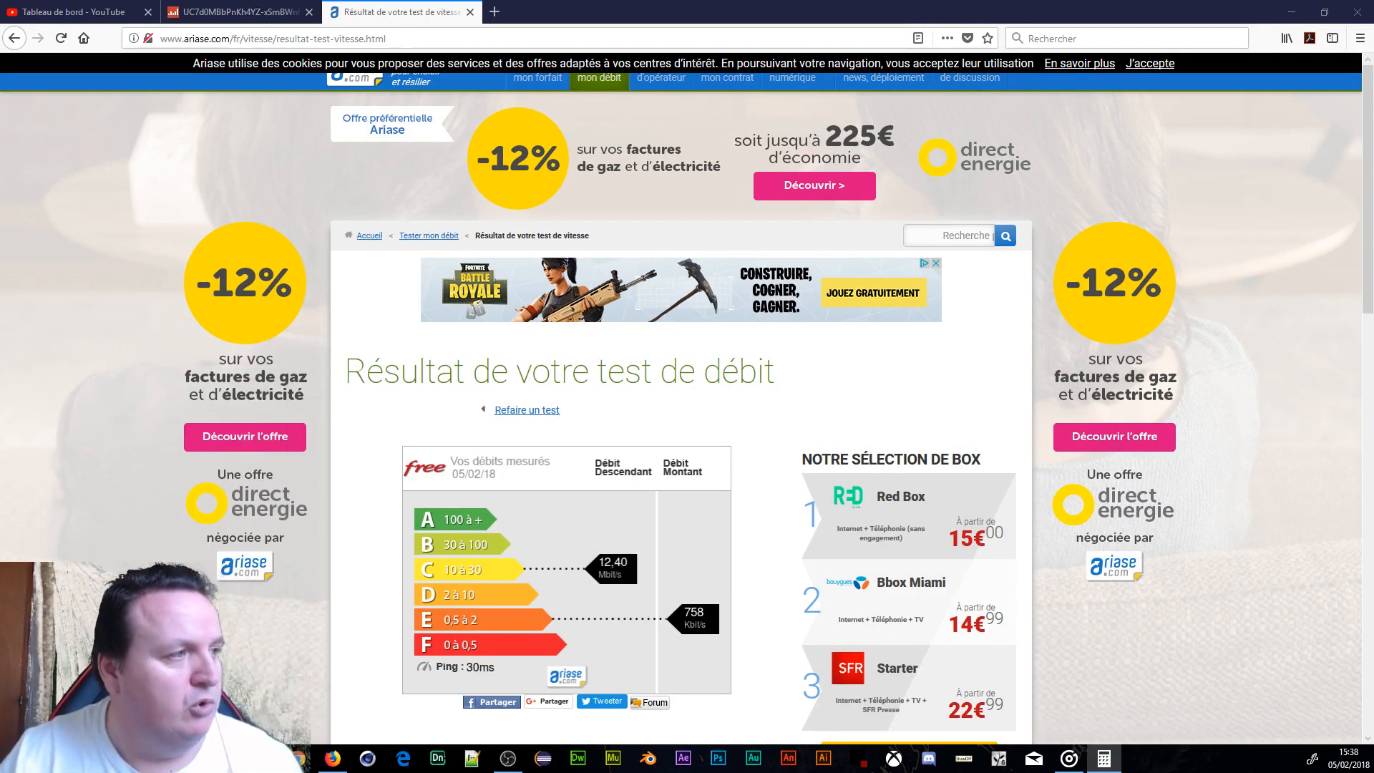
pyautogui.moveTo(214, 190); pyautogui.dragTo(393, 154)
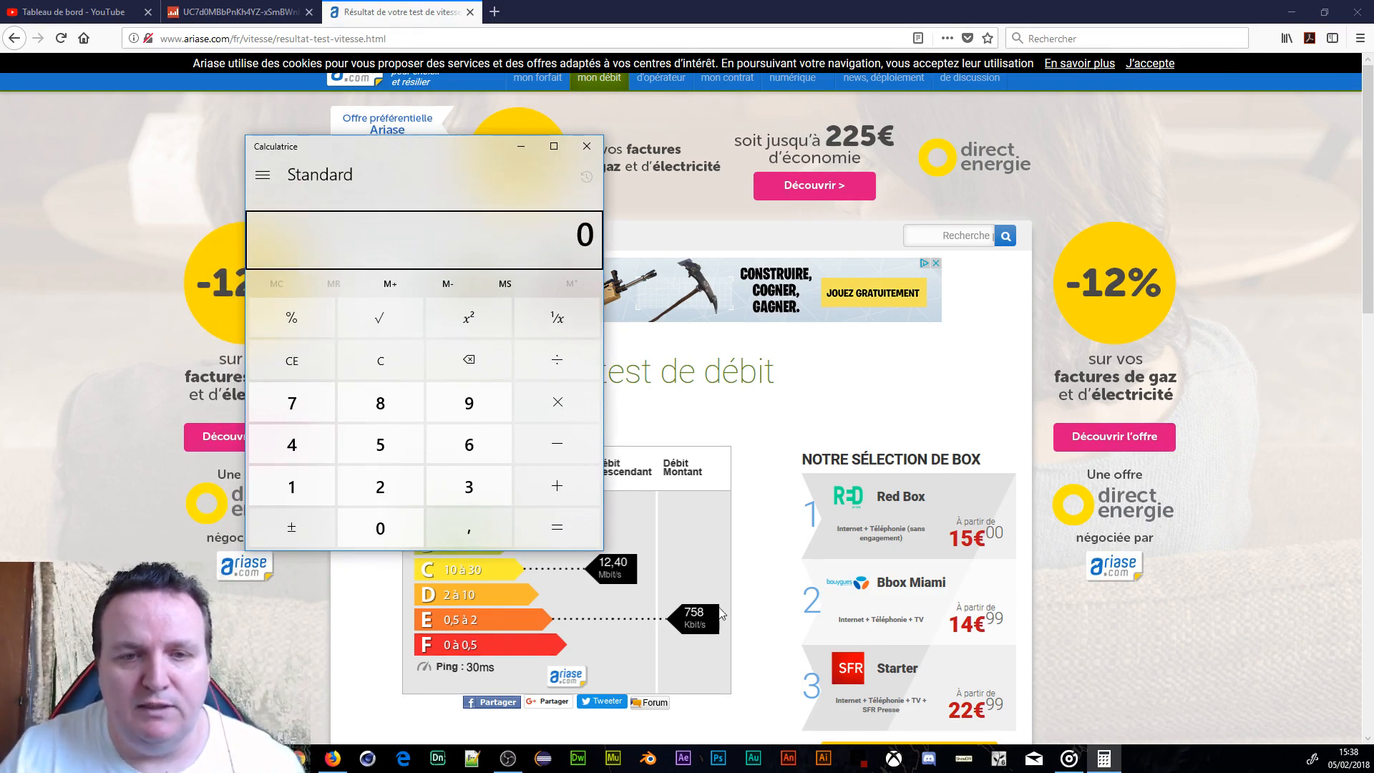
pyautogui.click(299, 406)
pyautogui.click(365, 440)
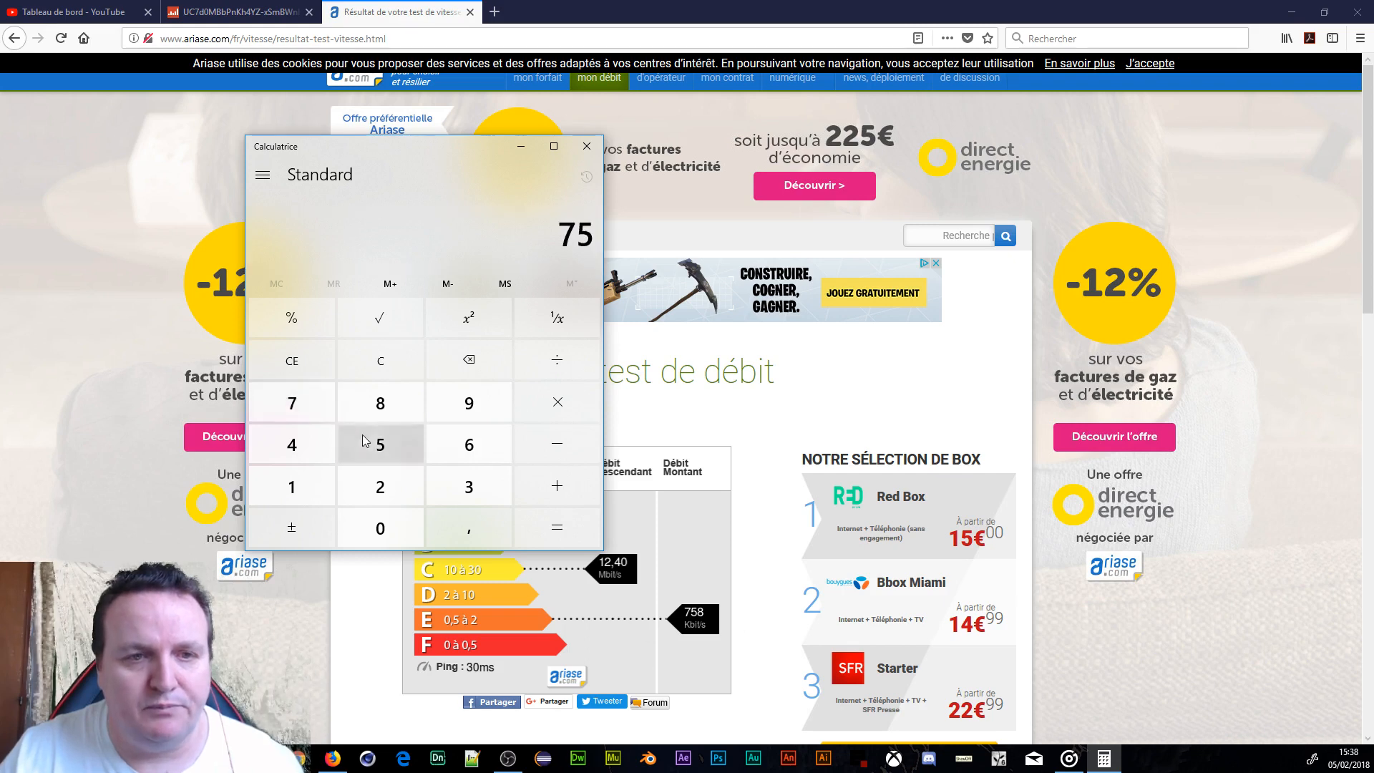
pyautogui.click(380, 403)
pyautogui.click(572, 409)
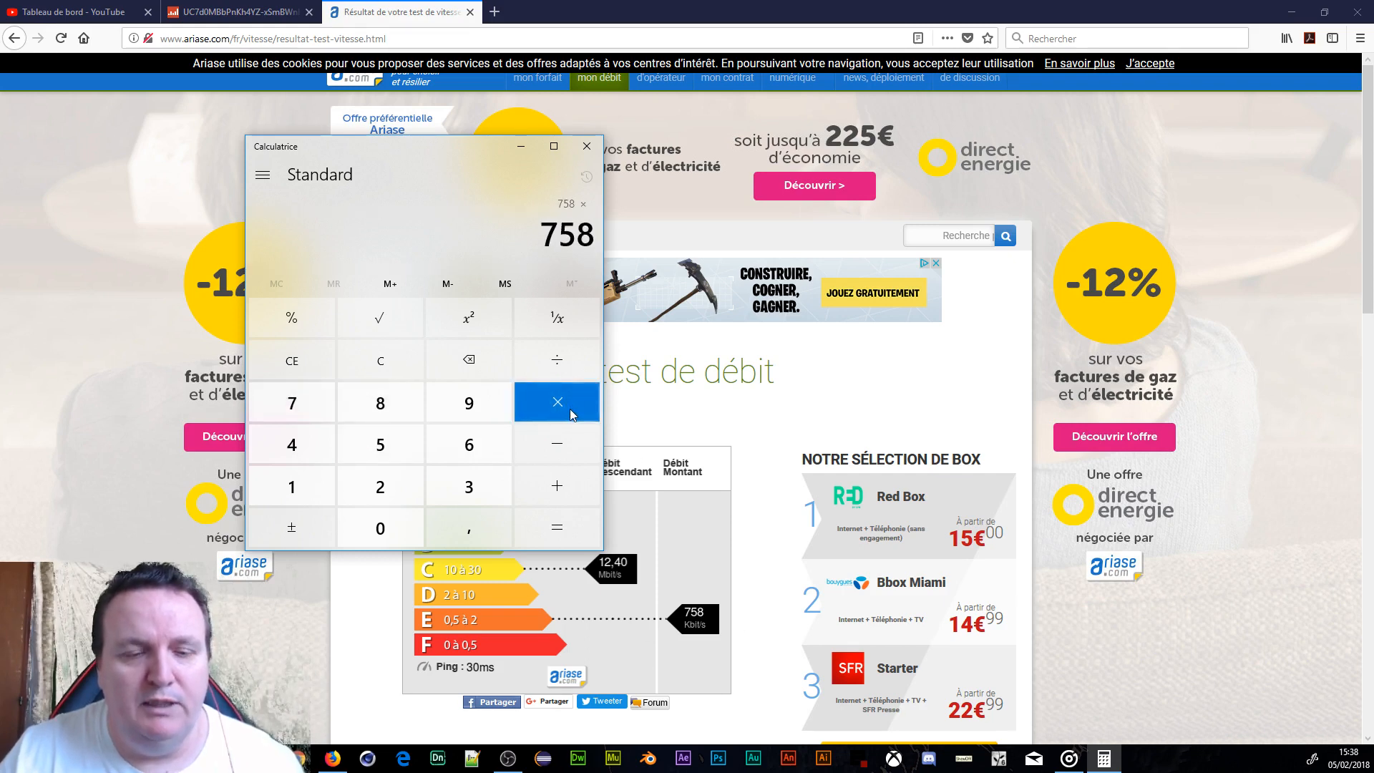
pyautogui.click(469, 529)
pyautogui.click(323, 419)
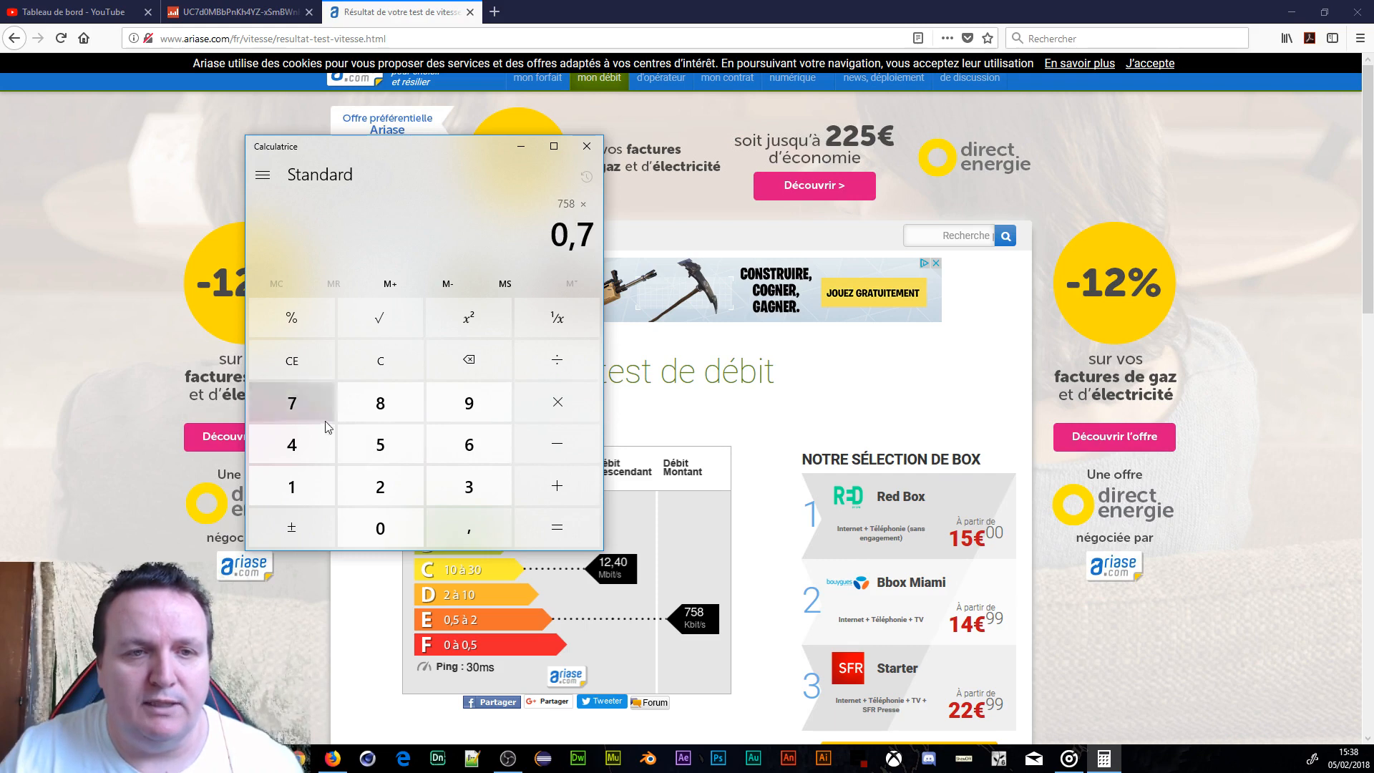
pyautogui.click(380, 444)
pyautogui.click(560, 533)
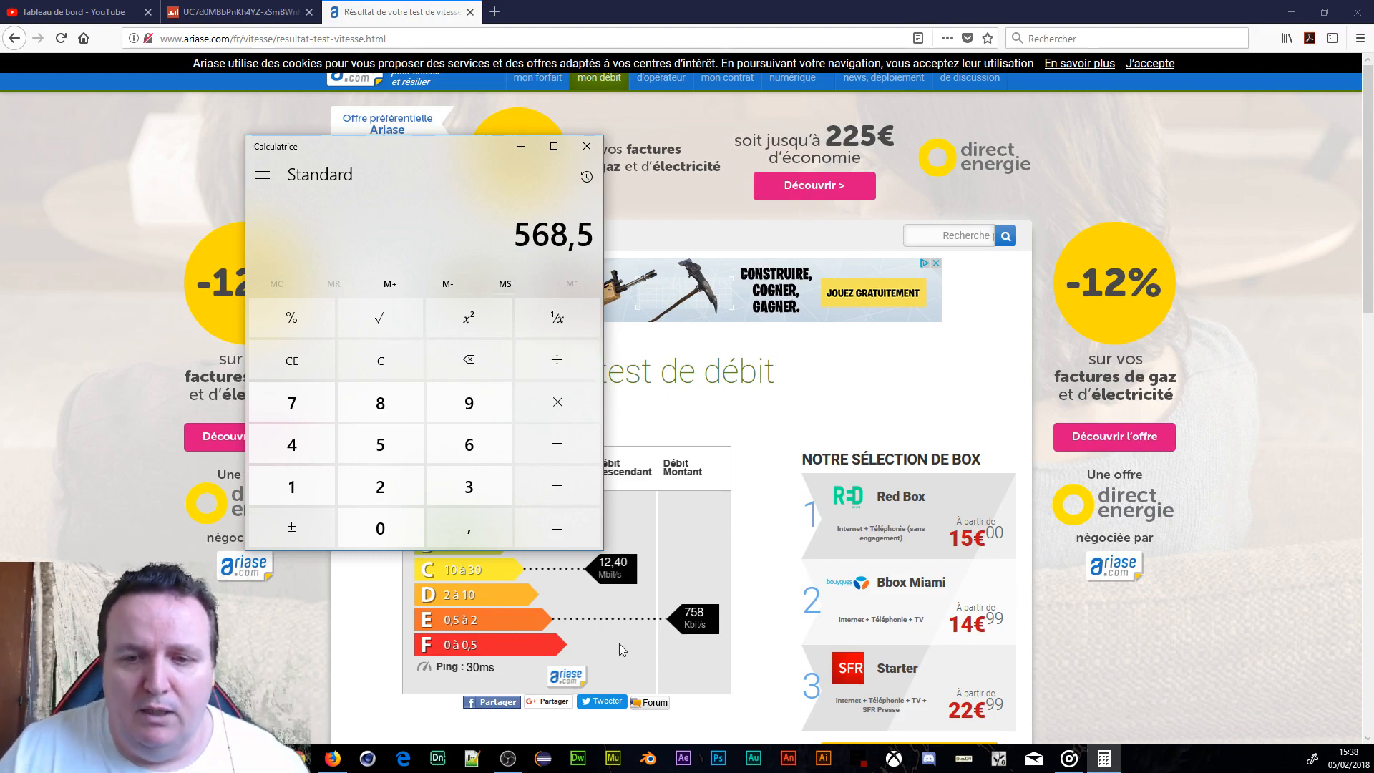
# Switch to OBS and review the streaming video bitrate, the audio bitrate choices and the video resolution and FPS settings
pyautogui.click(512, 762)
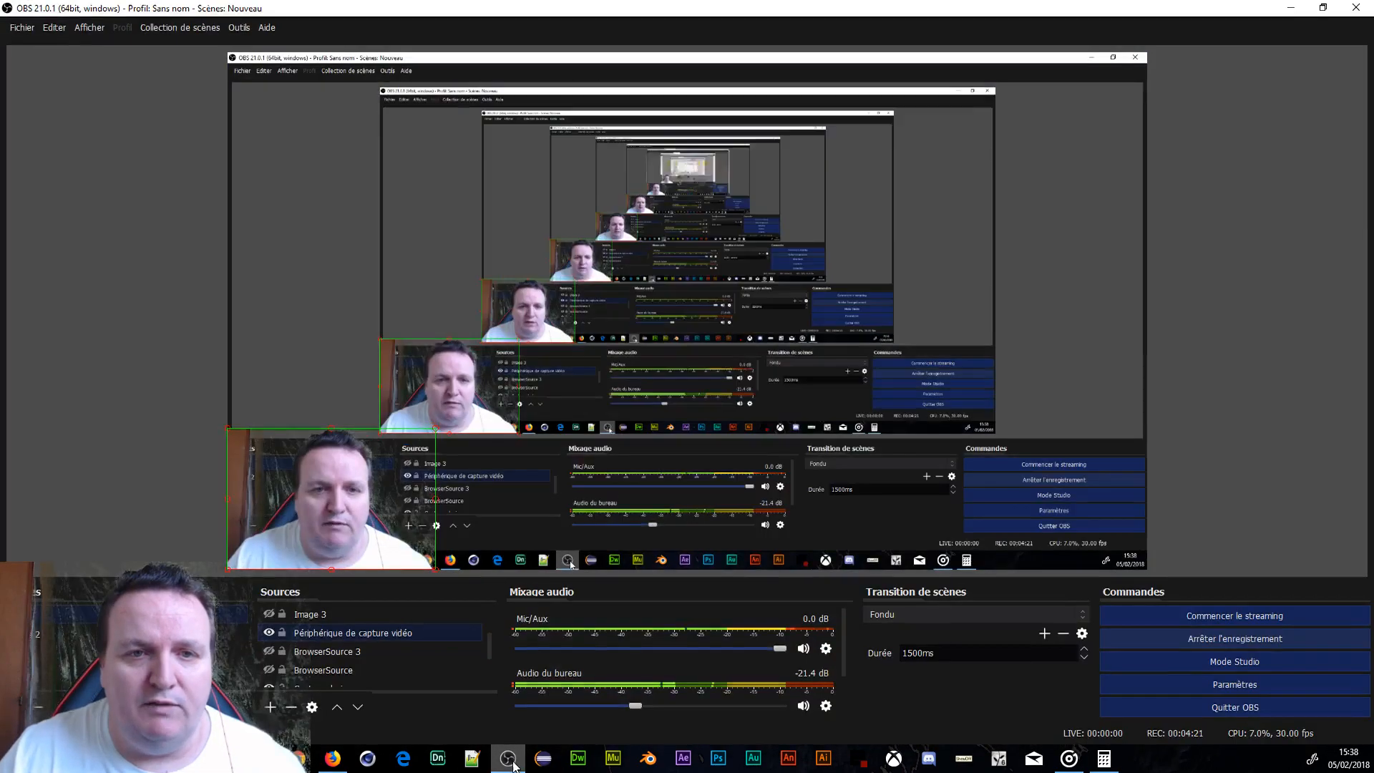
pyautogui.click(1144, 688)
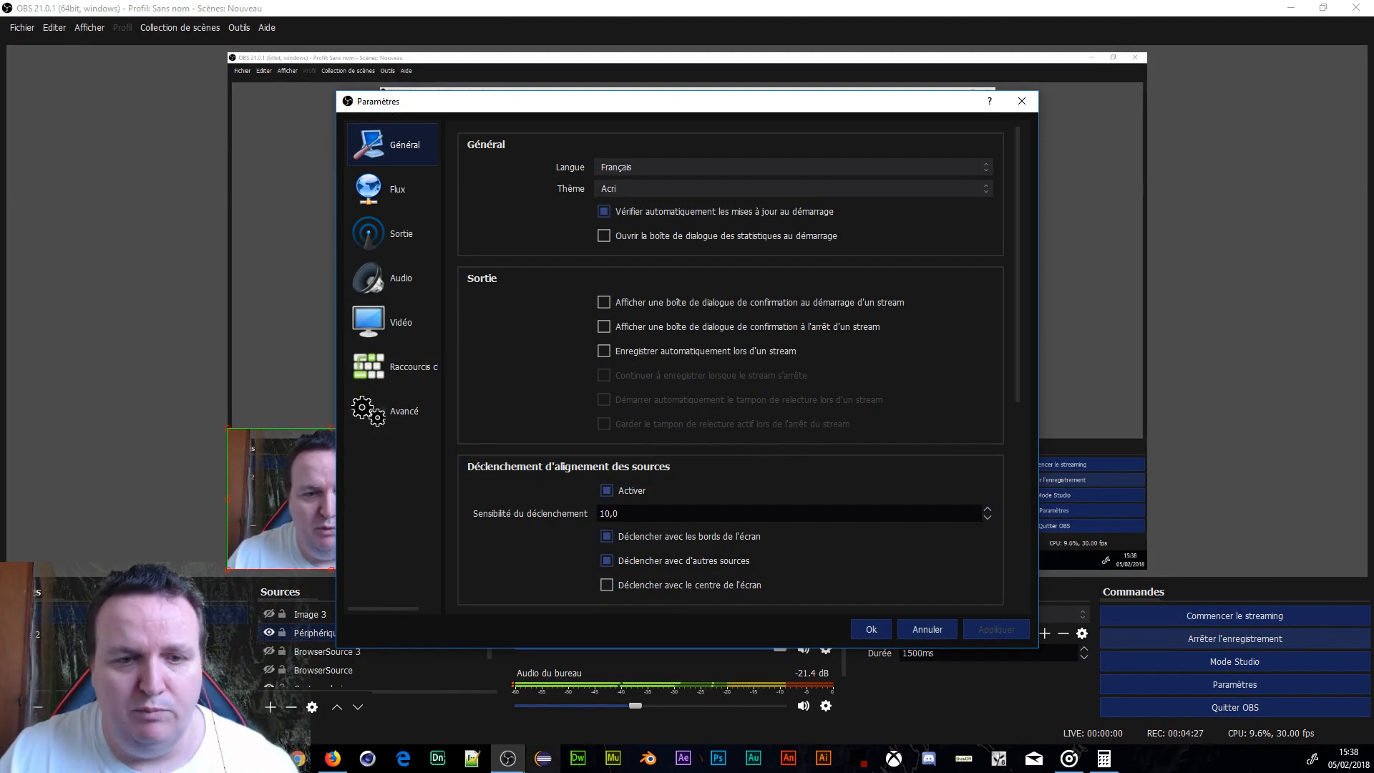
pyautogui.moveTo(332, 757)
pyautogui.moveTo(403, 724)
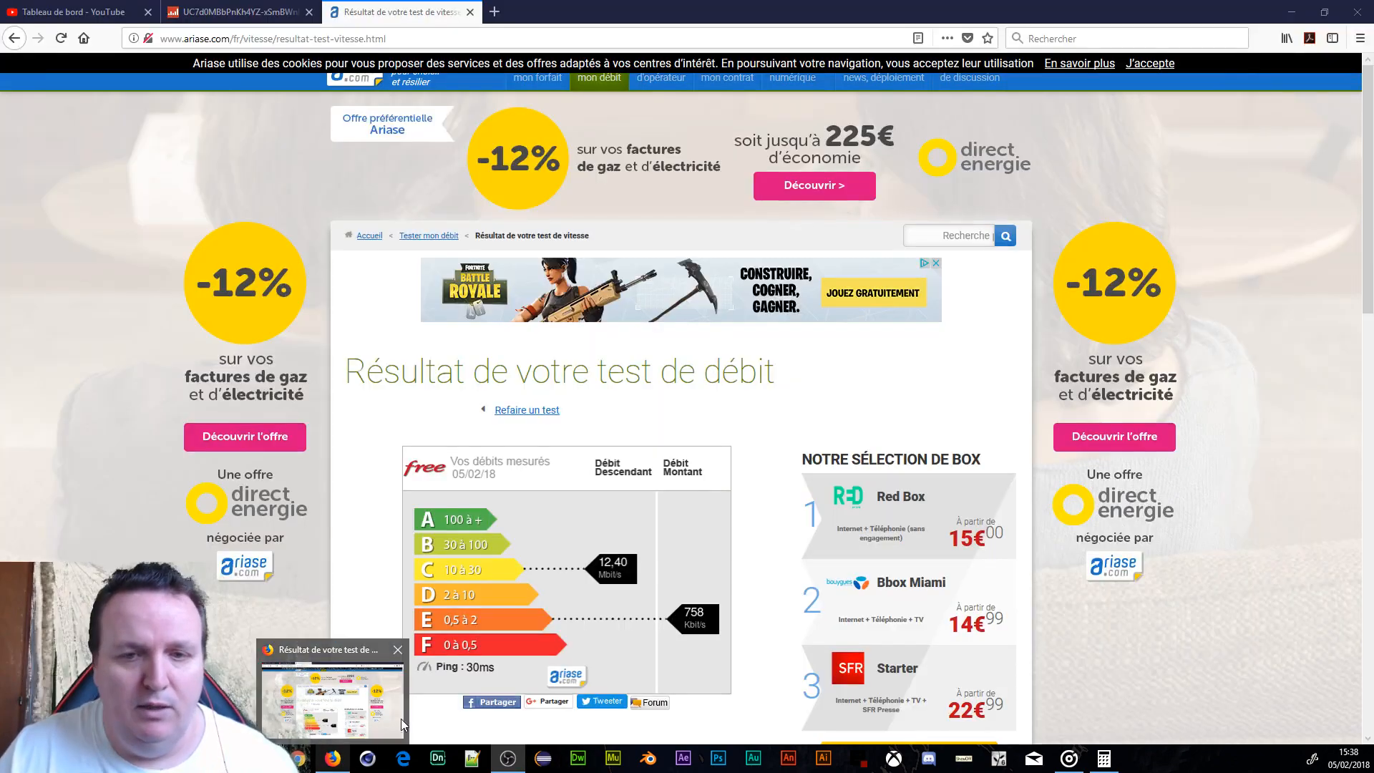
pyautogui.moveTo(1104, 759)
pyautogui.moveTo(1110, 714)
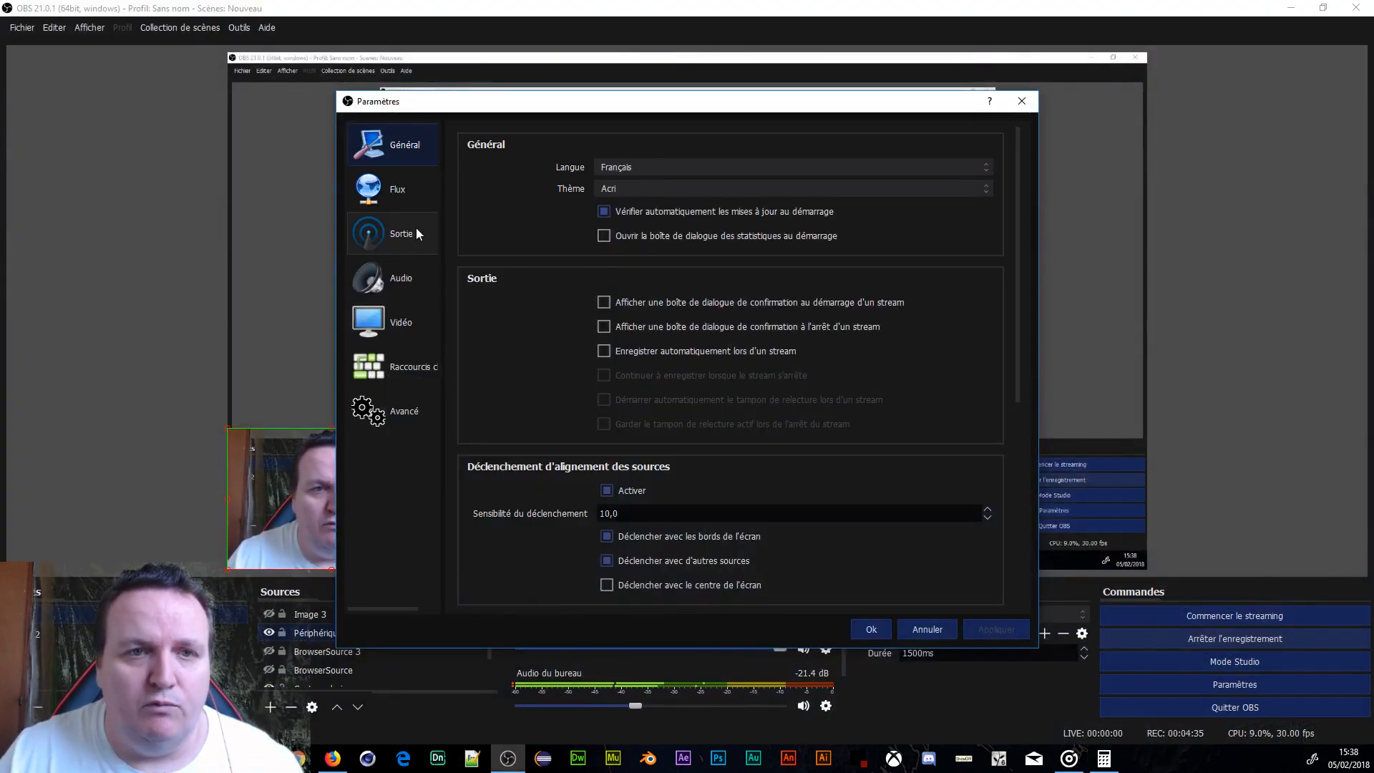
pyautogui.click(393, 229)
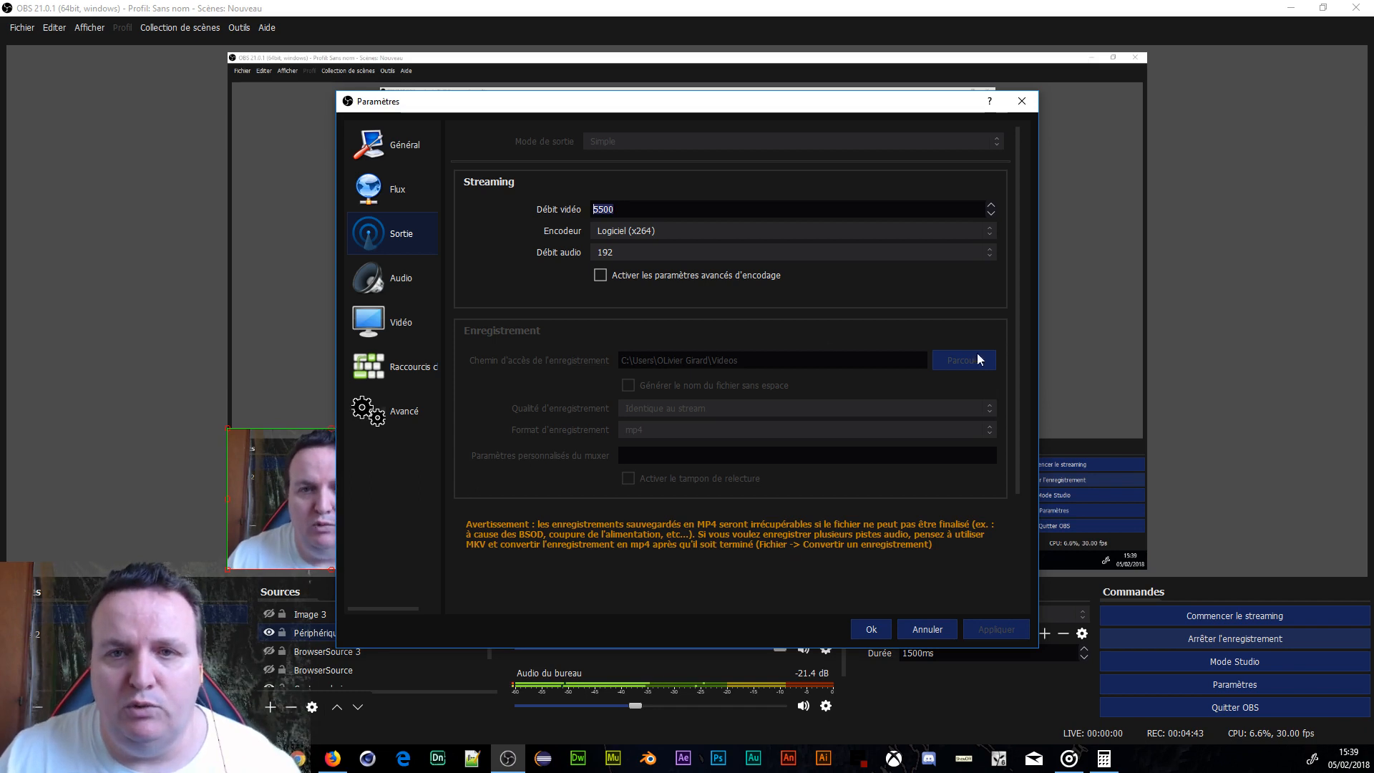
pyautogui.click(985, 250)
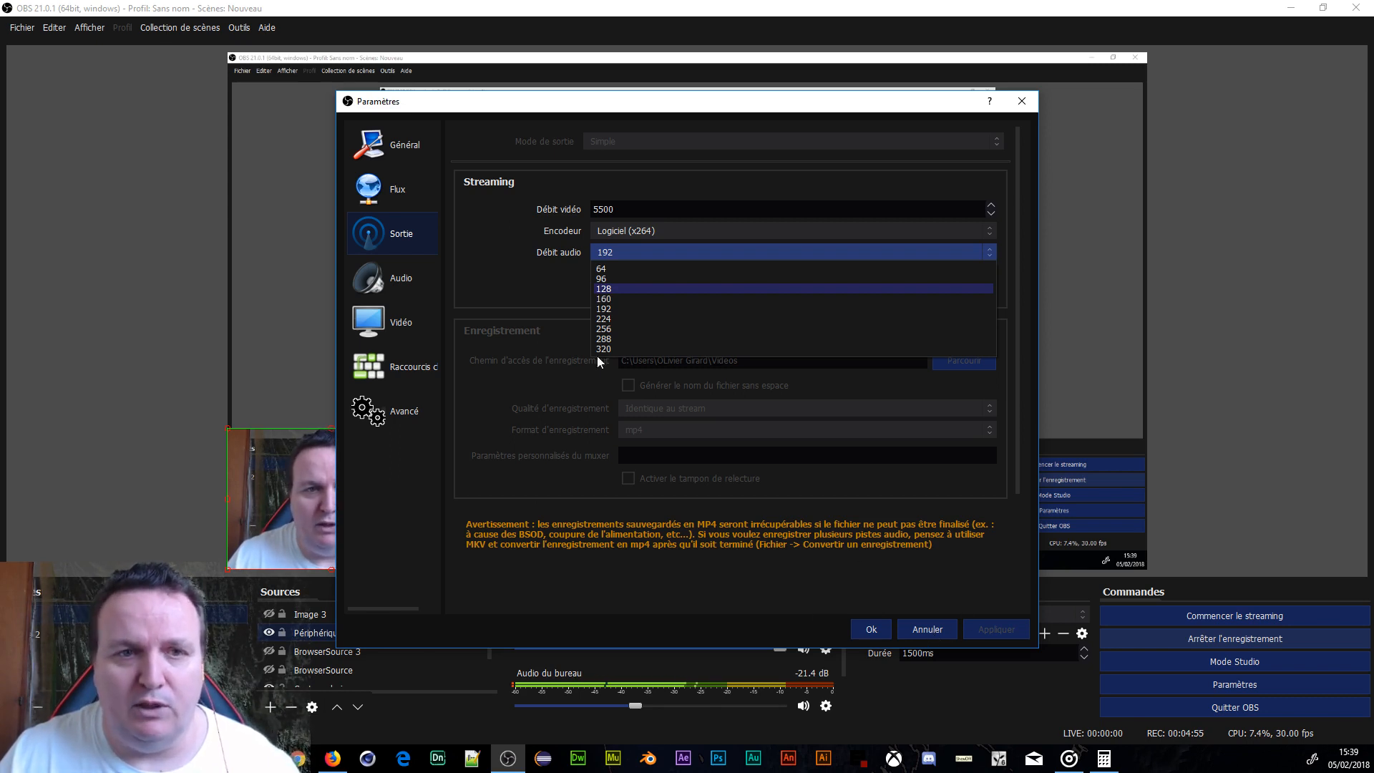
pyautogui.click(413, 323)
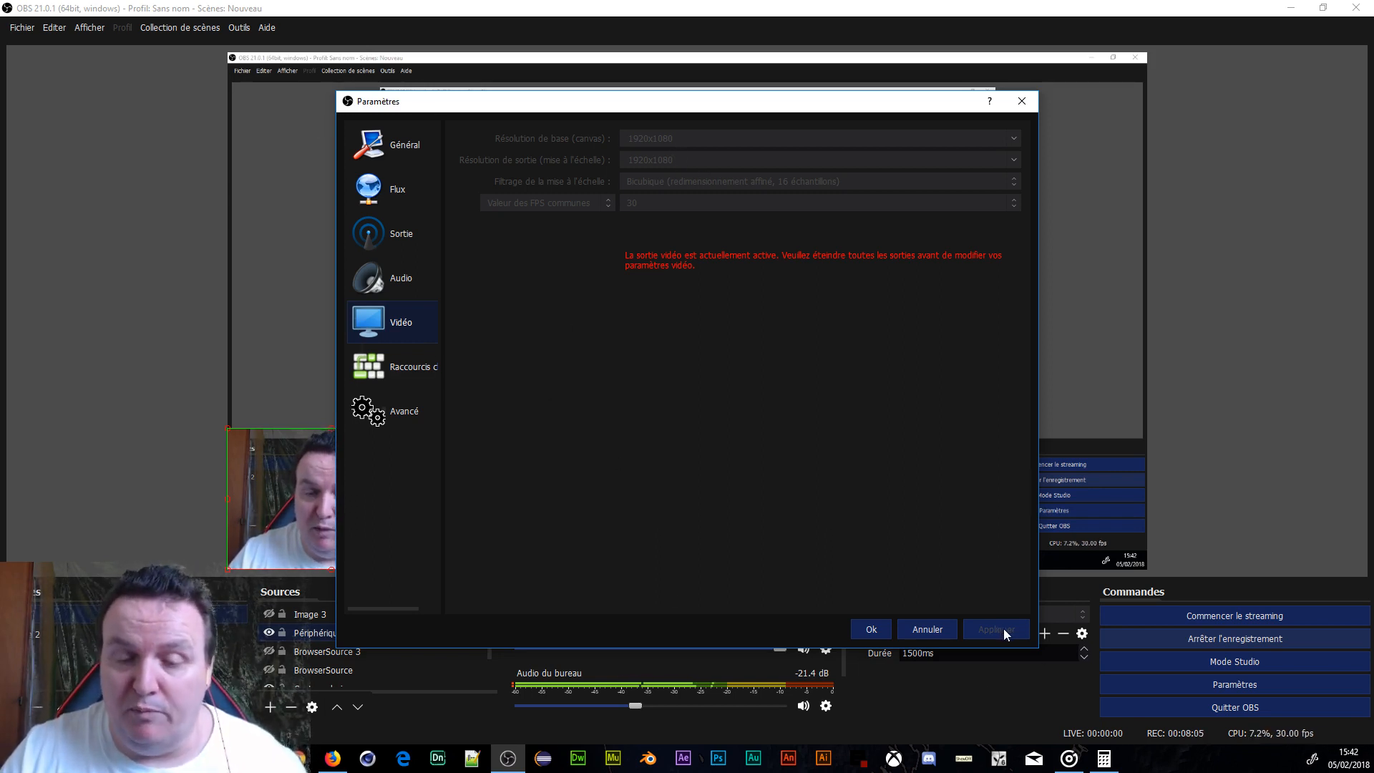
pyautogui.click(873, 627)
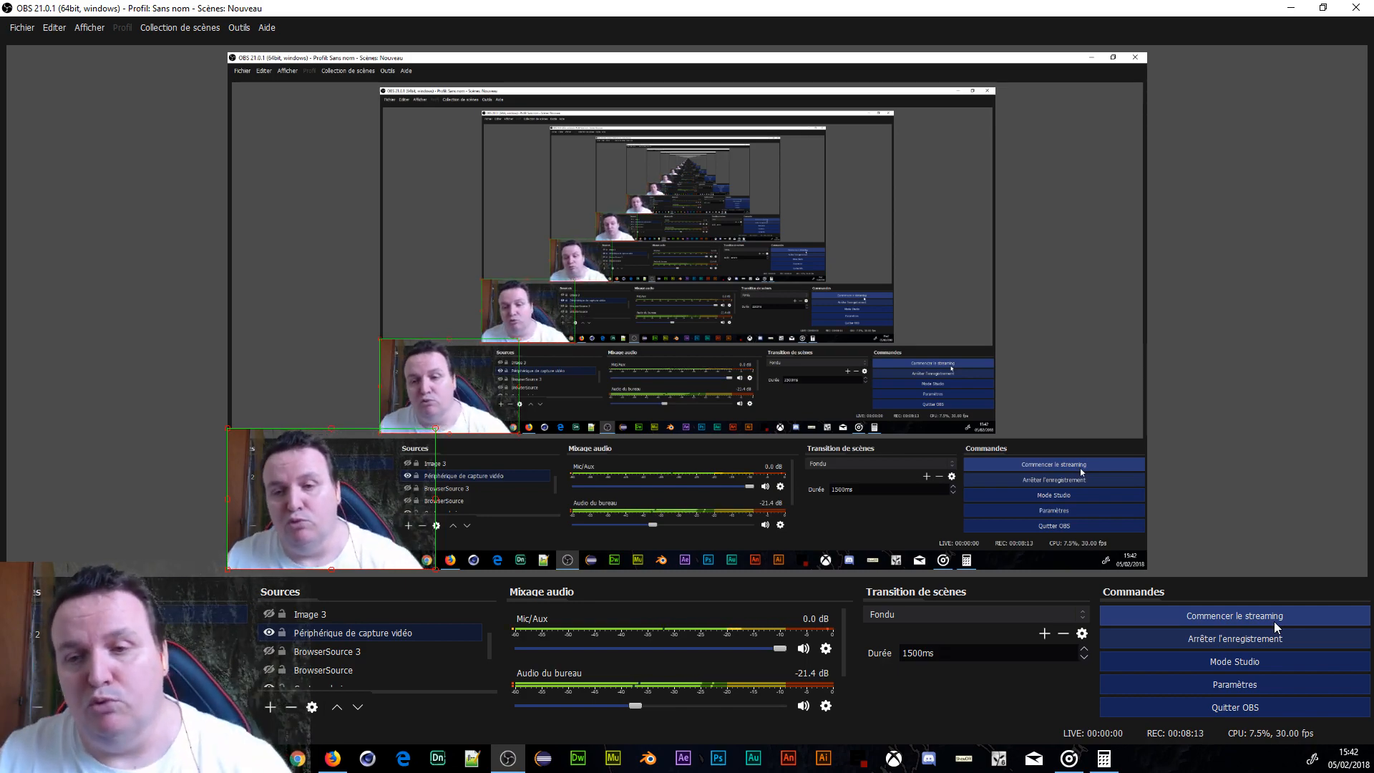
# Switch to the browser, close the calculator, and open the Restream dashboard by searching for restream.io in a new tab
pyautogui.press('super+Down')
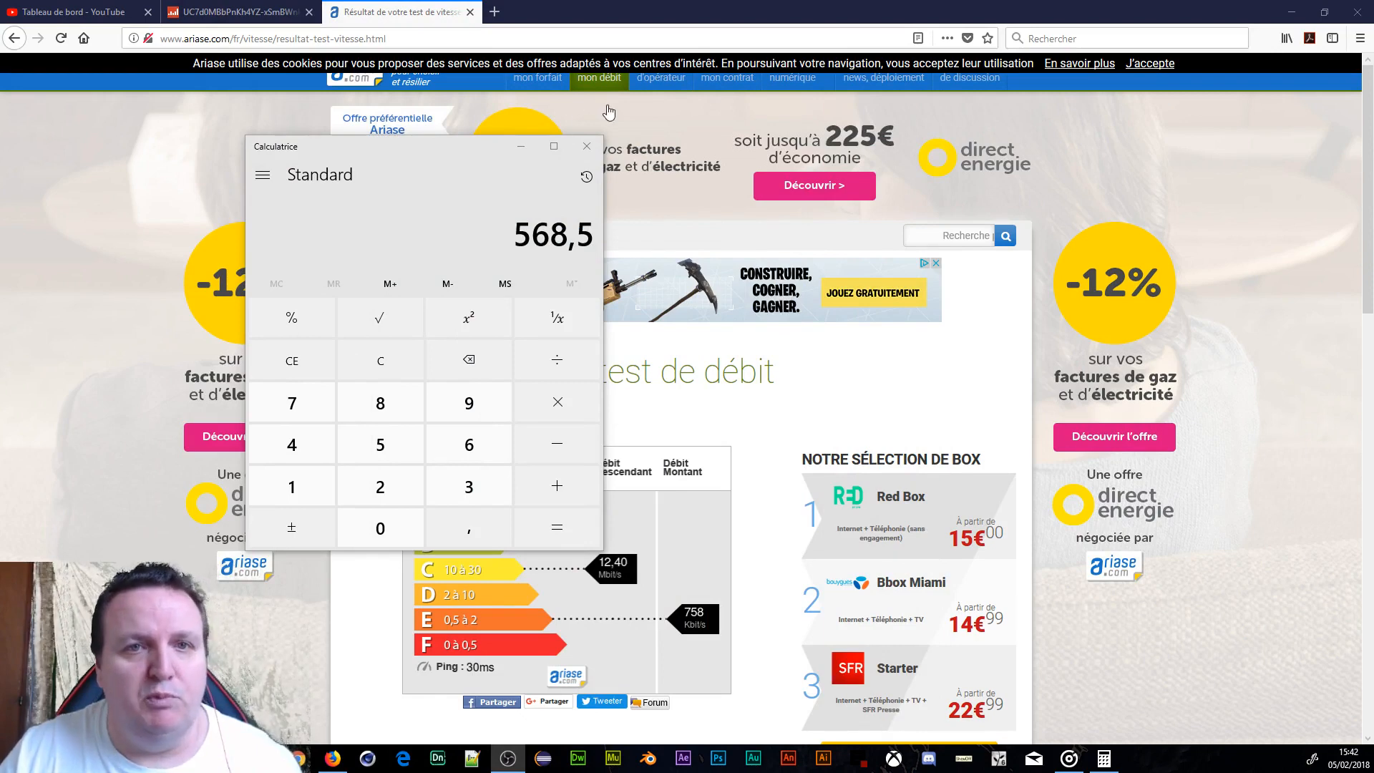
pyautogui.click(588, 144)
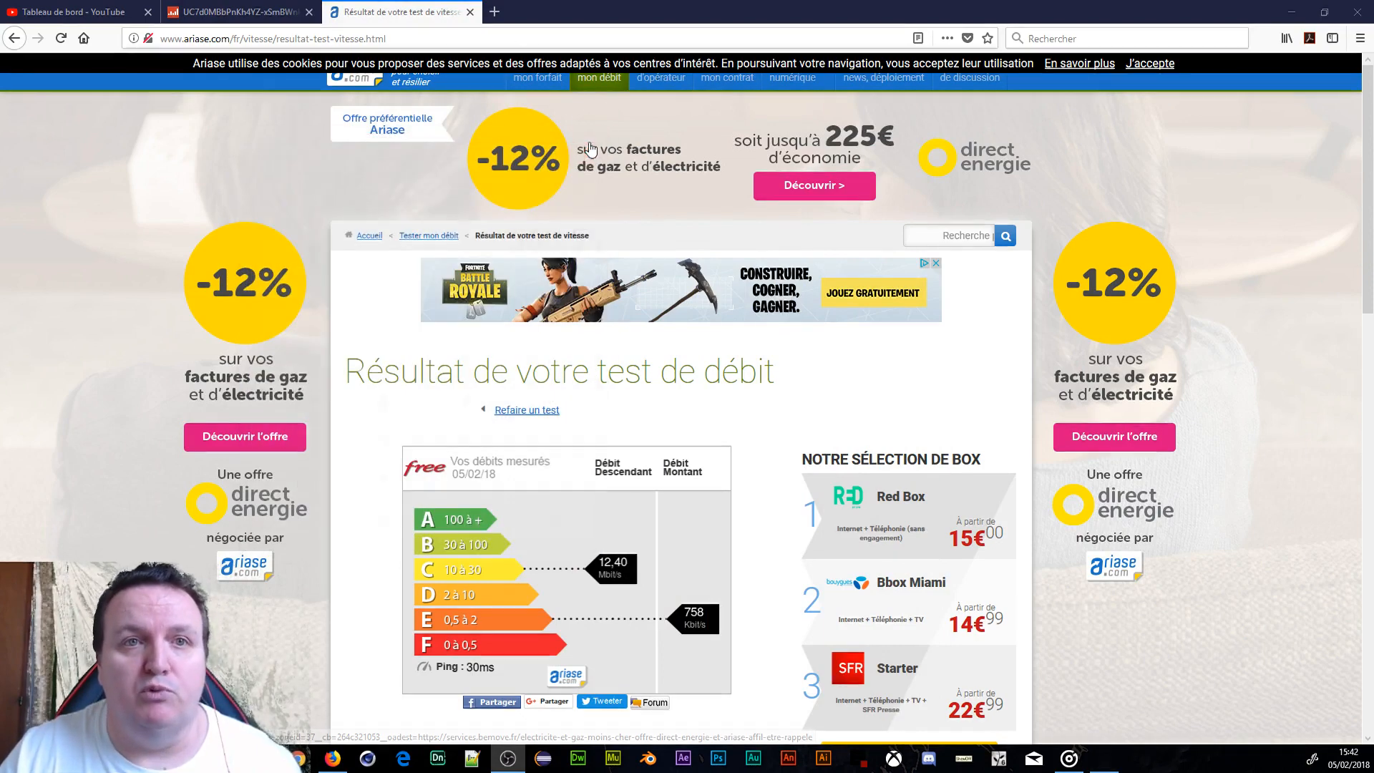
pyautogui.click(495, 11)
pyautogui.click(561, 254)
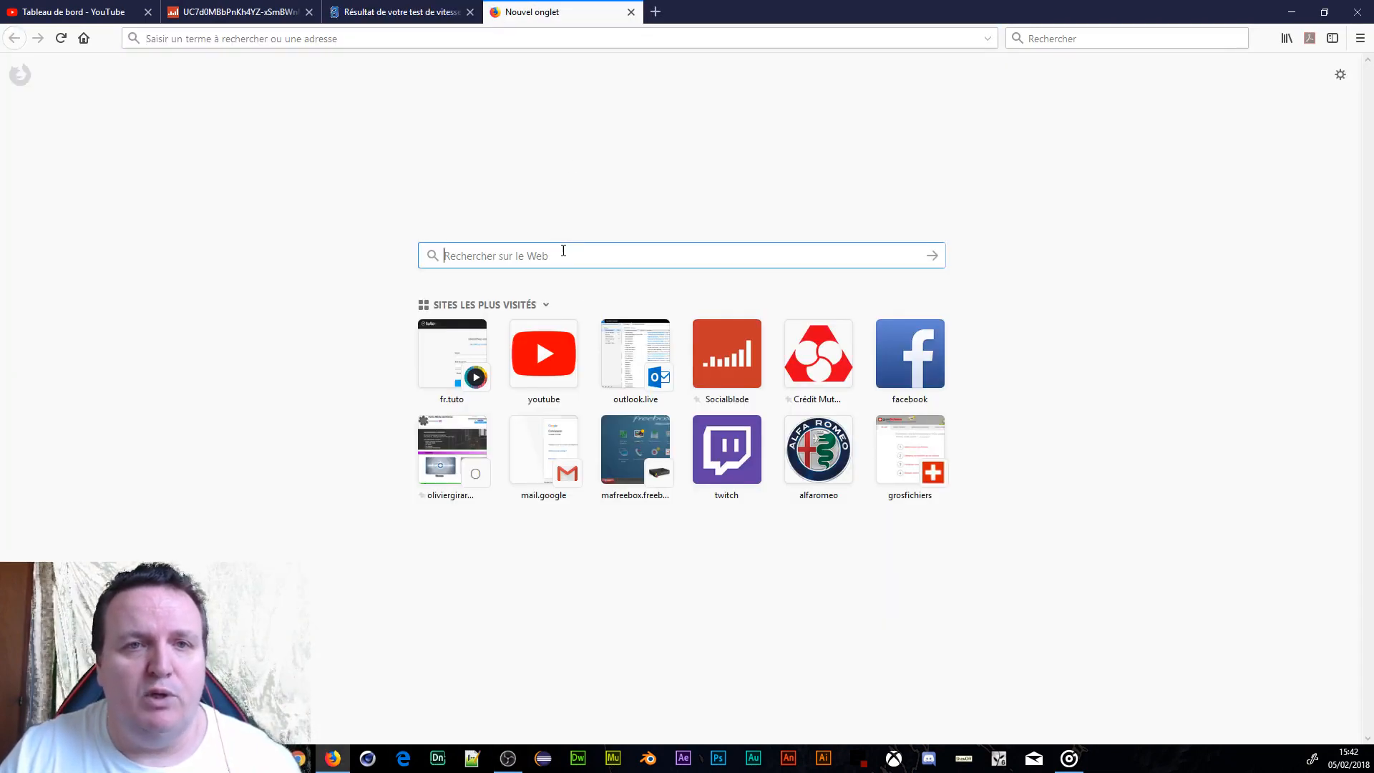
pyautogui.write('restr')
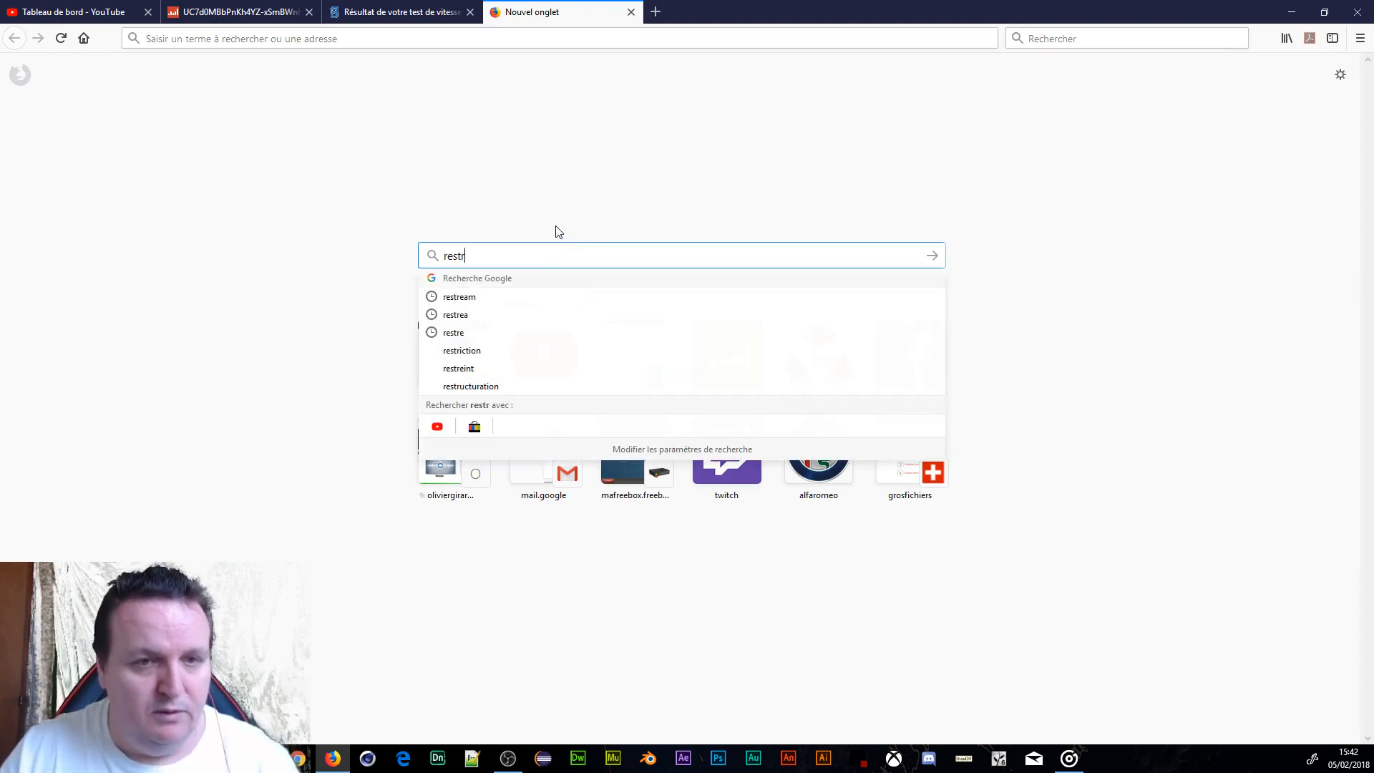
pyautogui.write('eam')
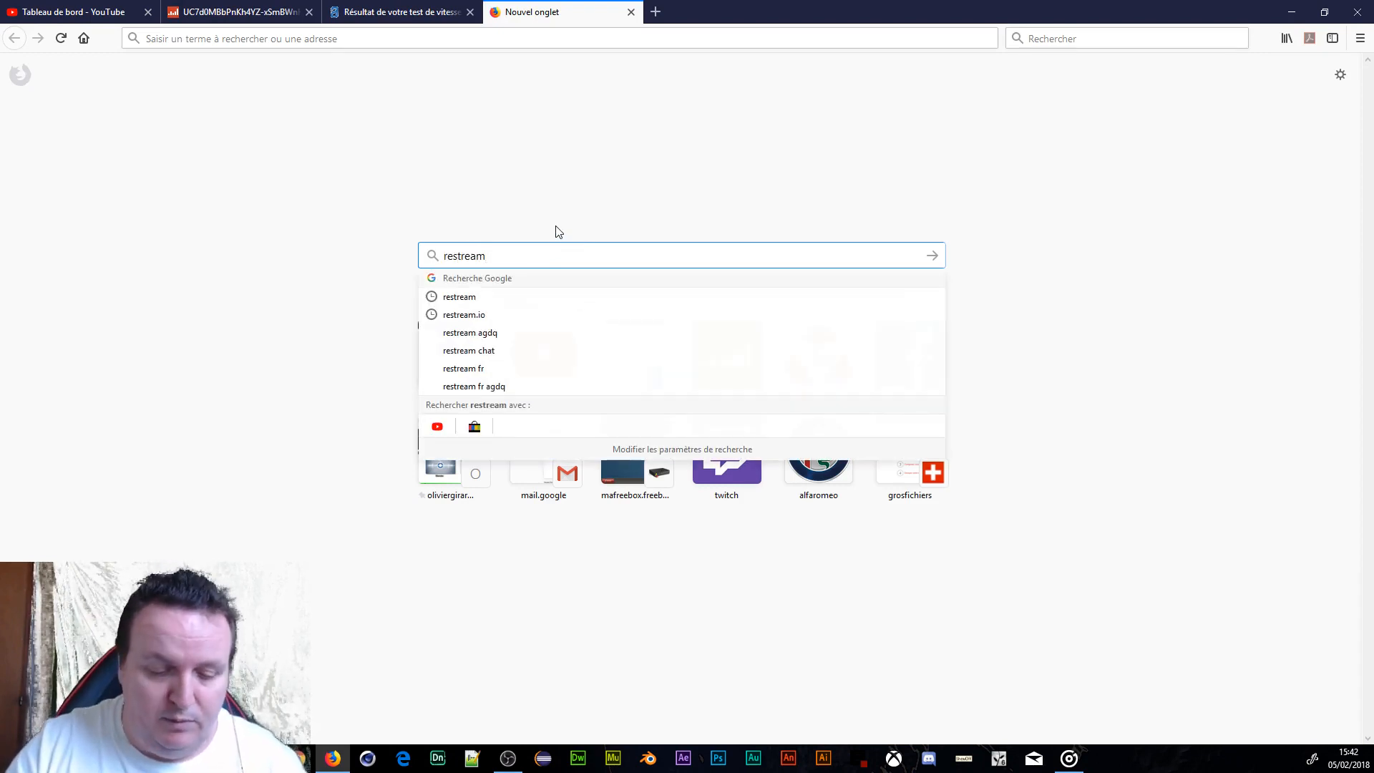
pyautogui.write('.io')
pyautogui.press('Return')
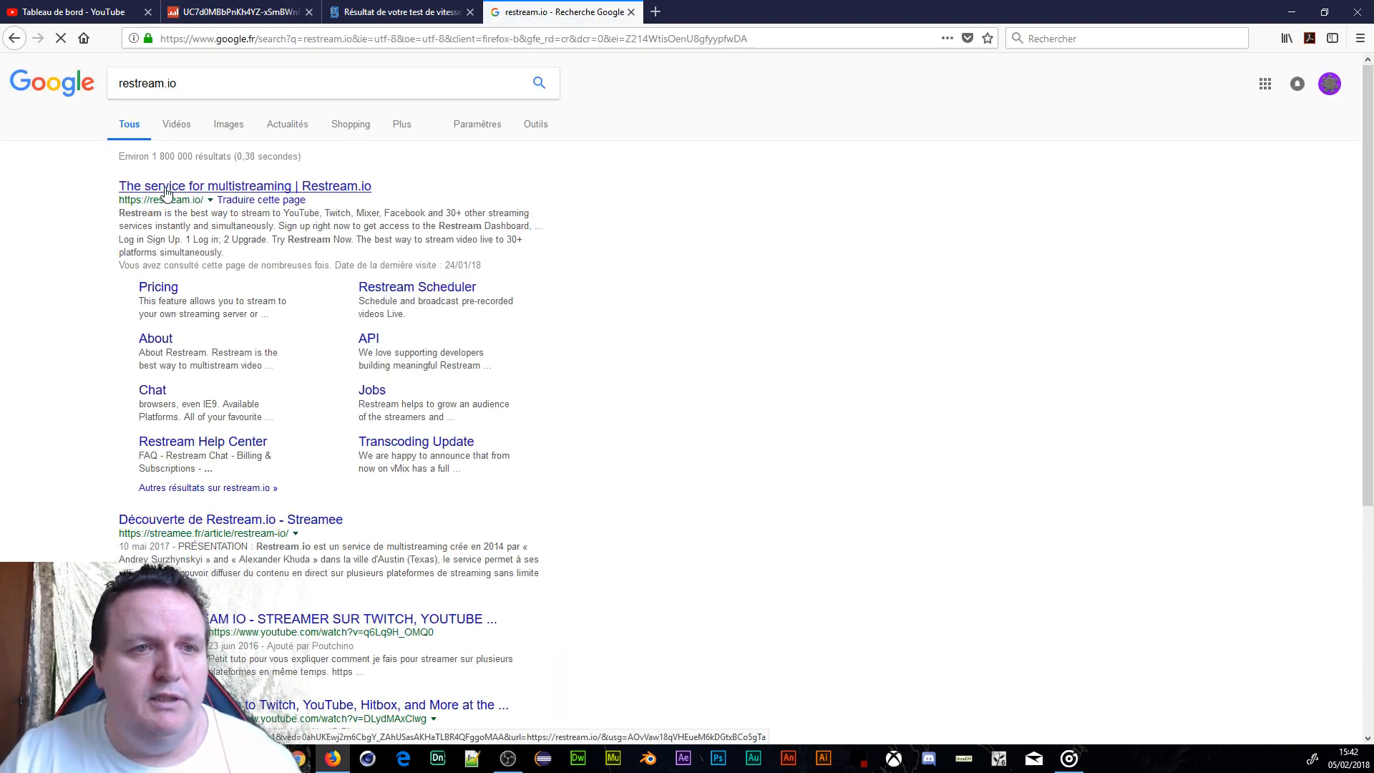
pyautogui.click(165, 188)
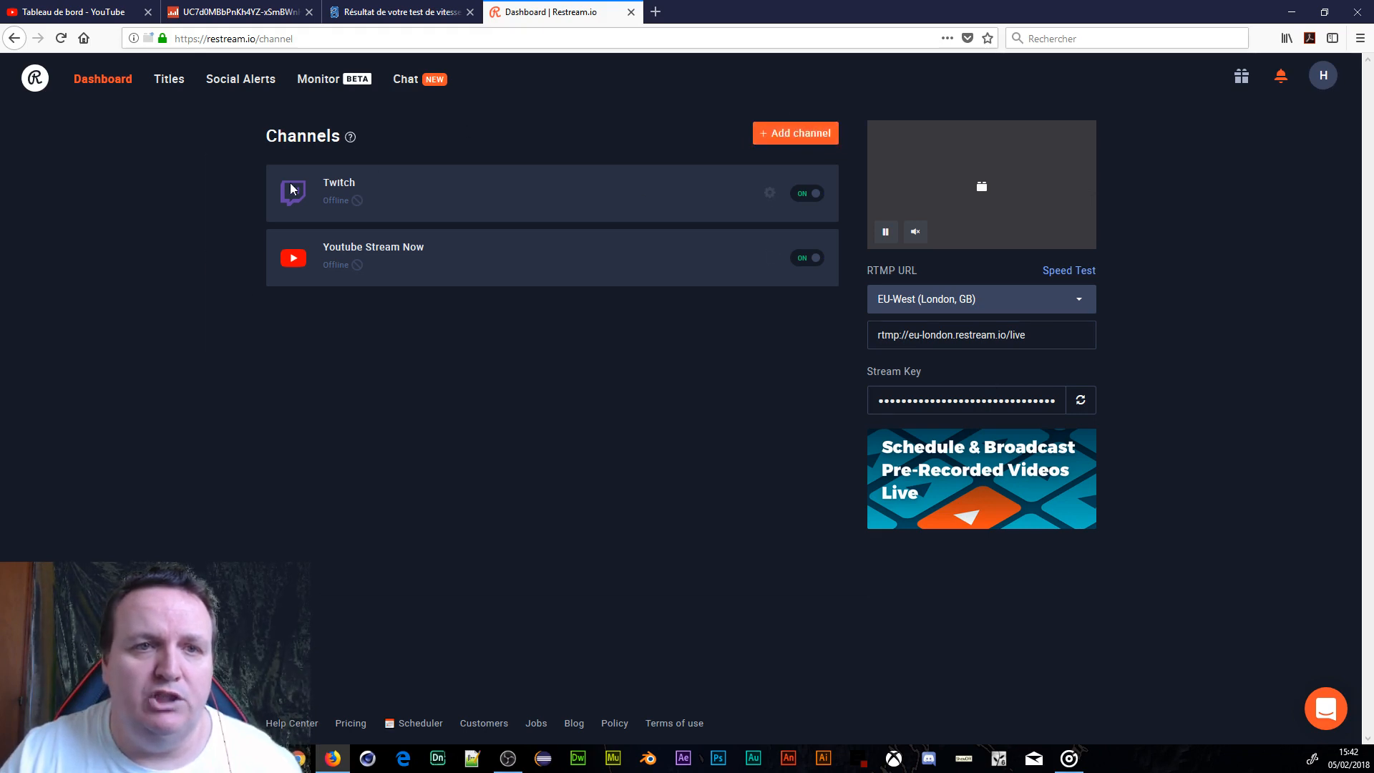
pyautogui.moveTo(350, 137)
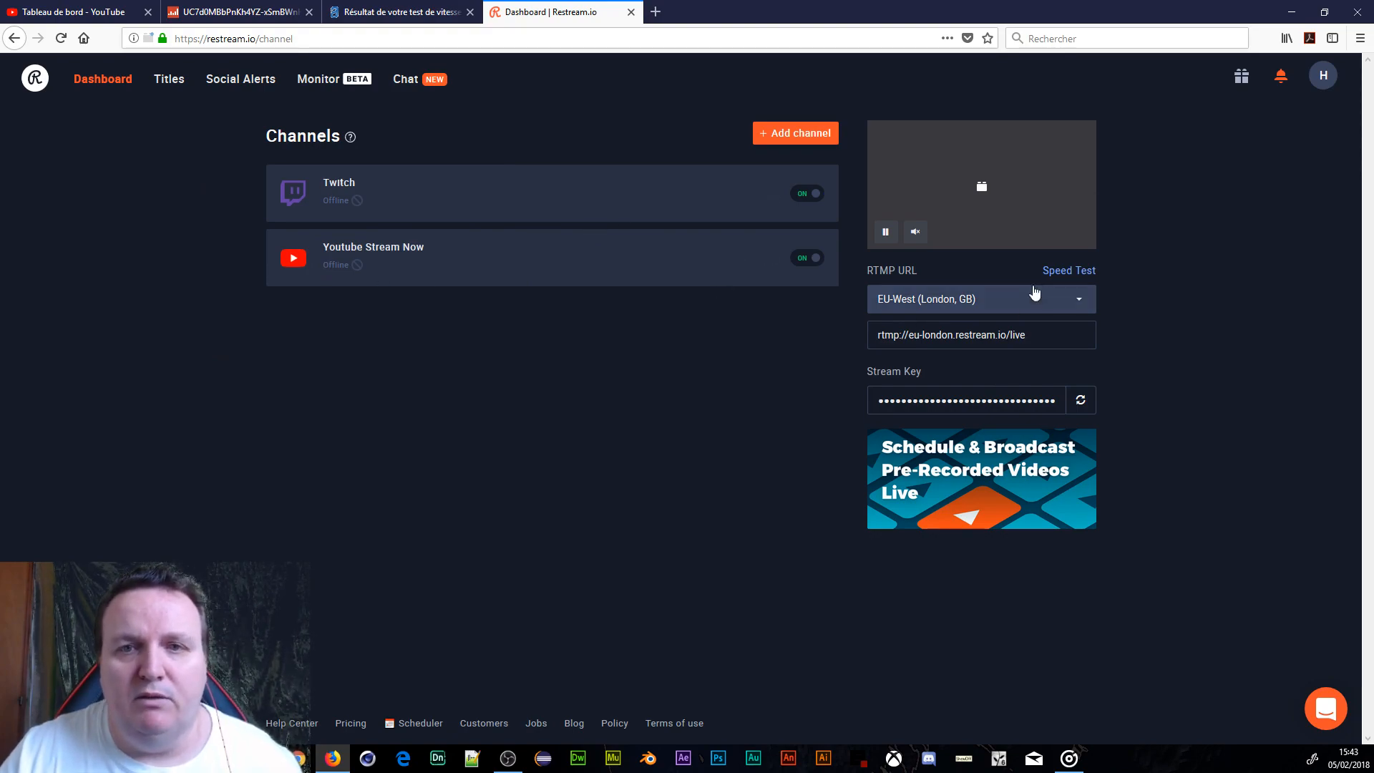
# Review the streaming service, server and available service choices in the OBS stream settings and return to the Restream dashboard
pyautogui.click(508, 757)
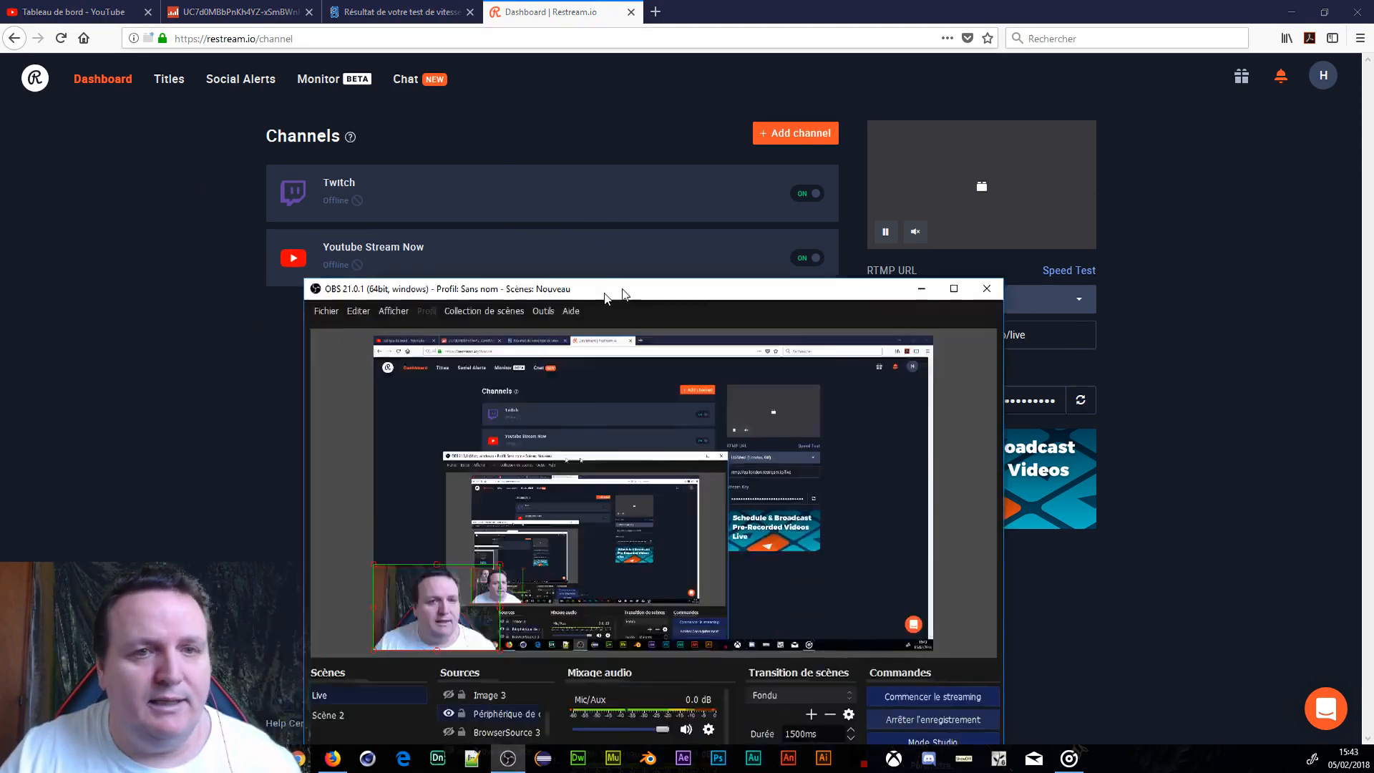
pyautogui.click(903, 602)
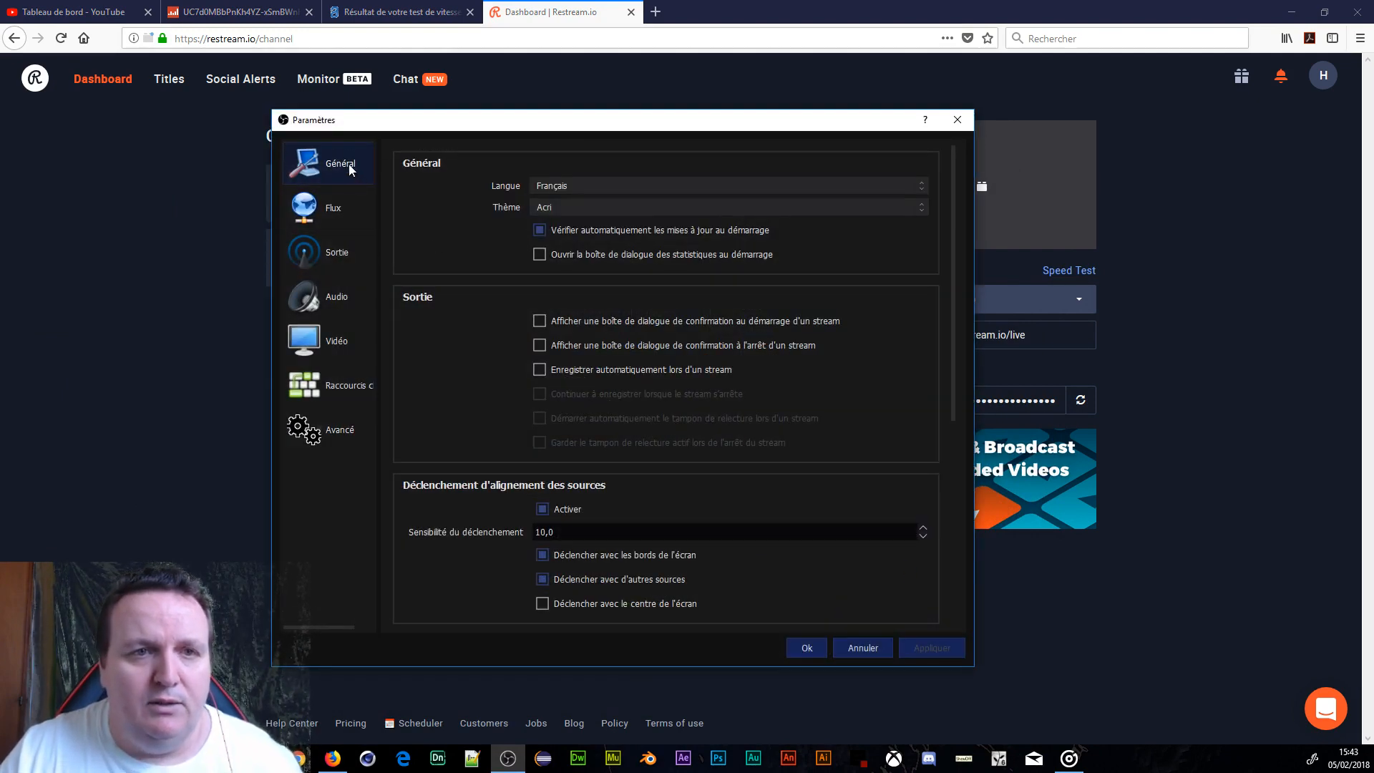
pyautogui.click(337, 208)
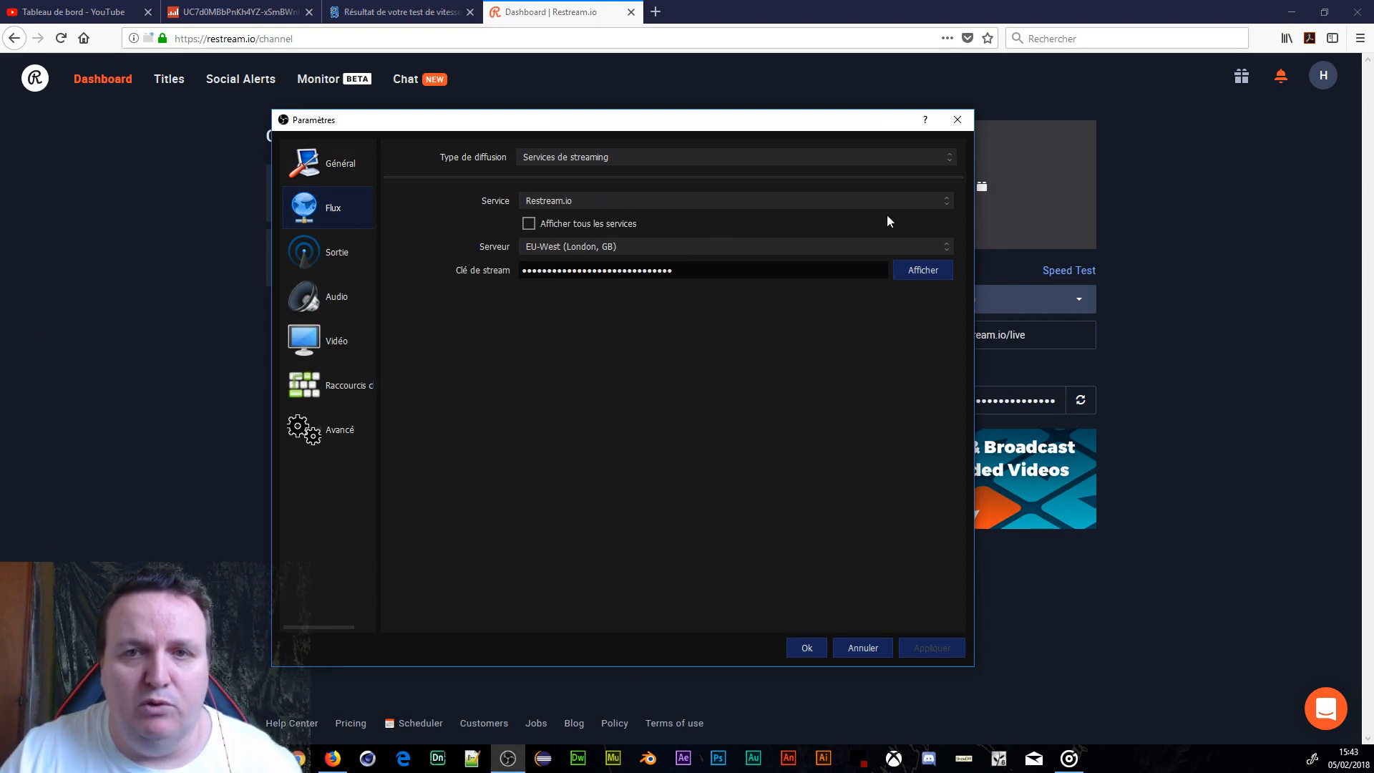
pyautogui.click(947, 200)
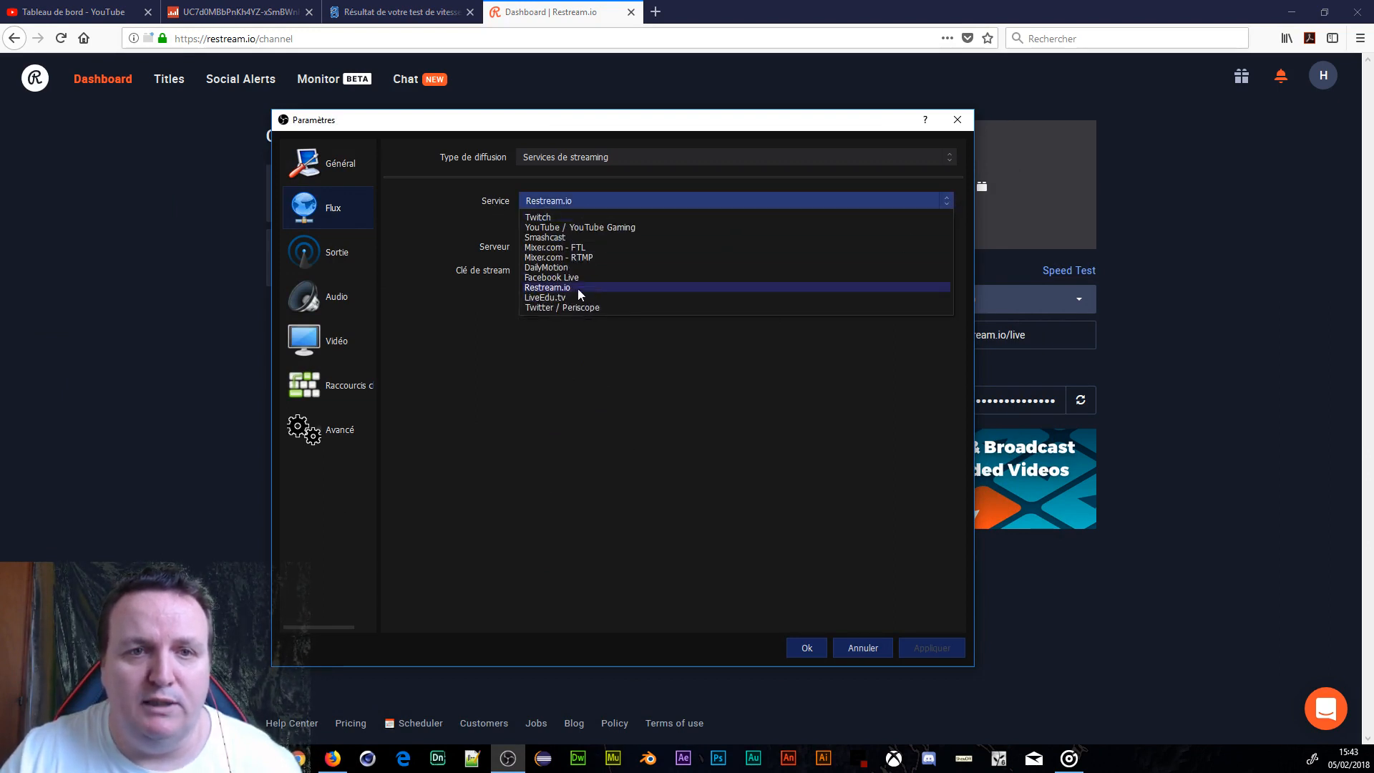
pyautogui.click(423, 306)
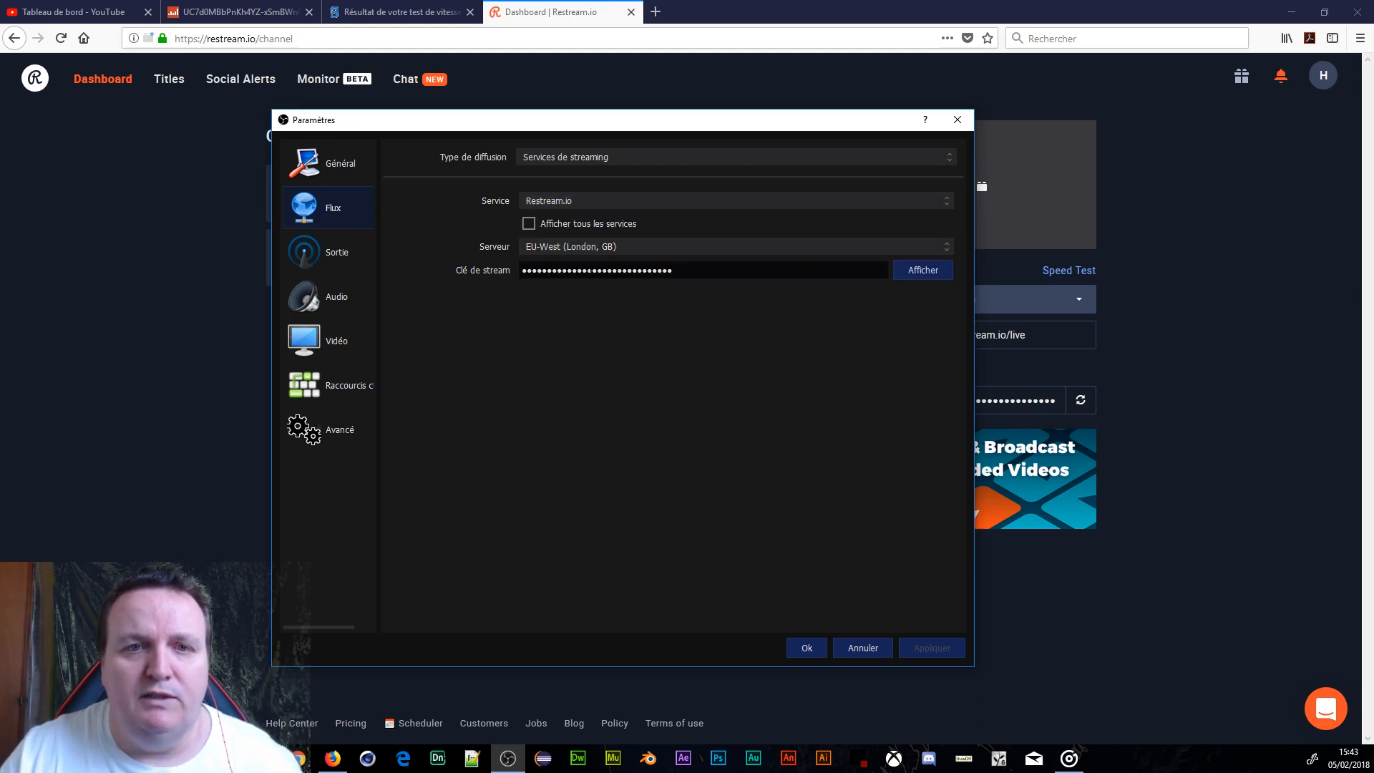
pyautogui.click(1063, 362)
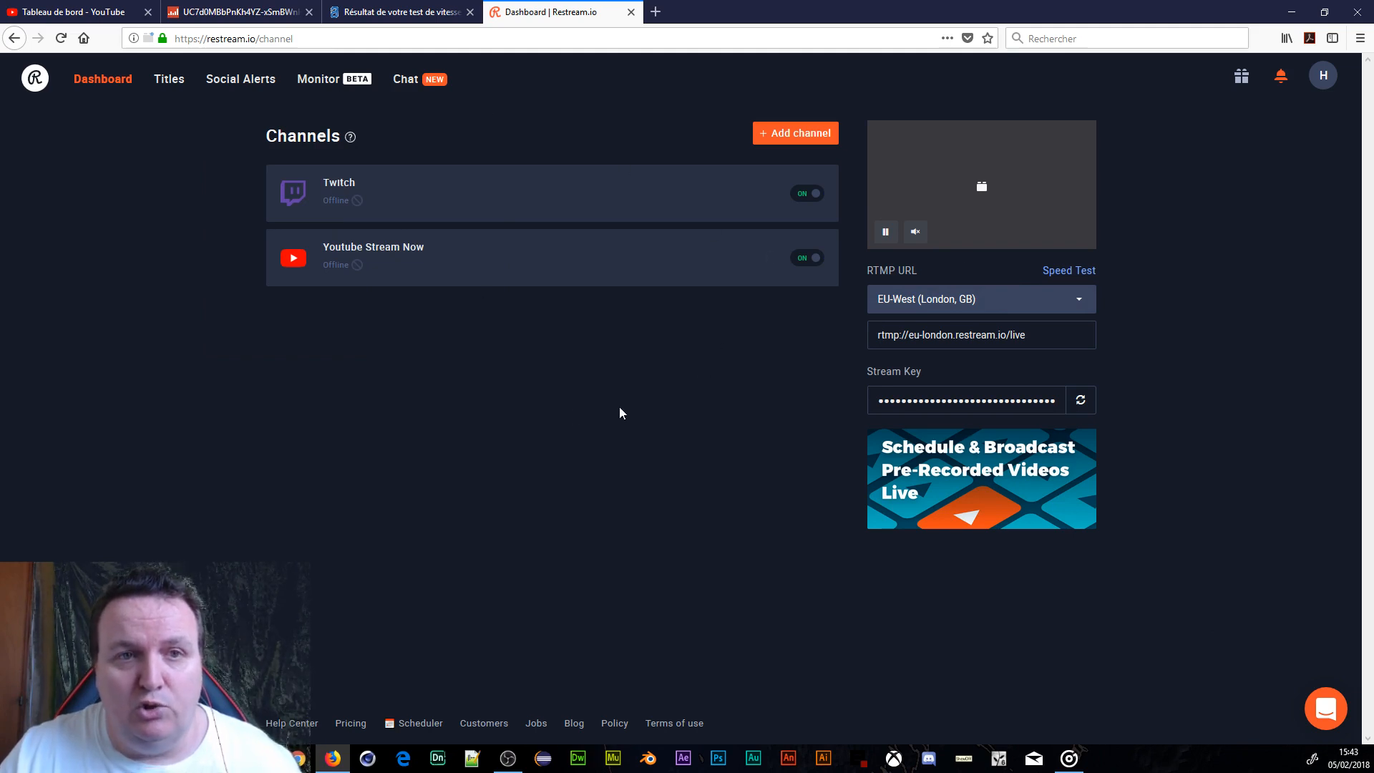
# Look through the platforms and paid options offered for adding a new Restream channel and return to the dashboard
pyautogui.click(788, 136)
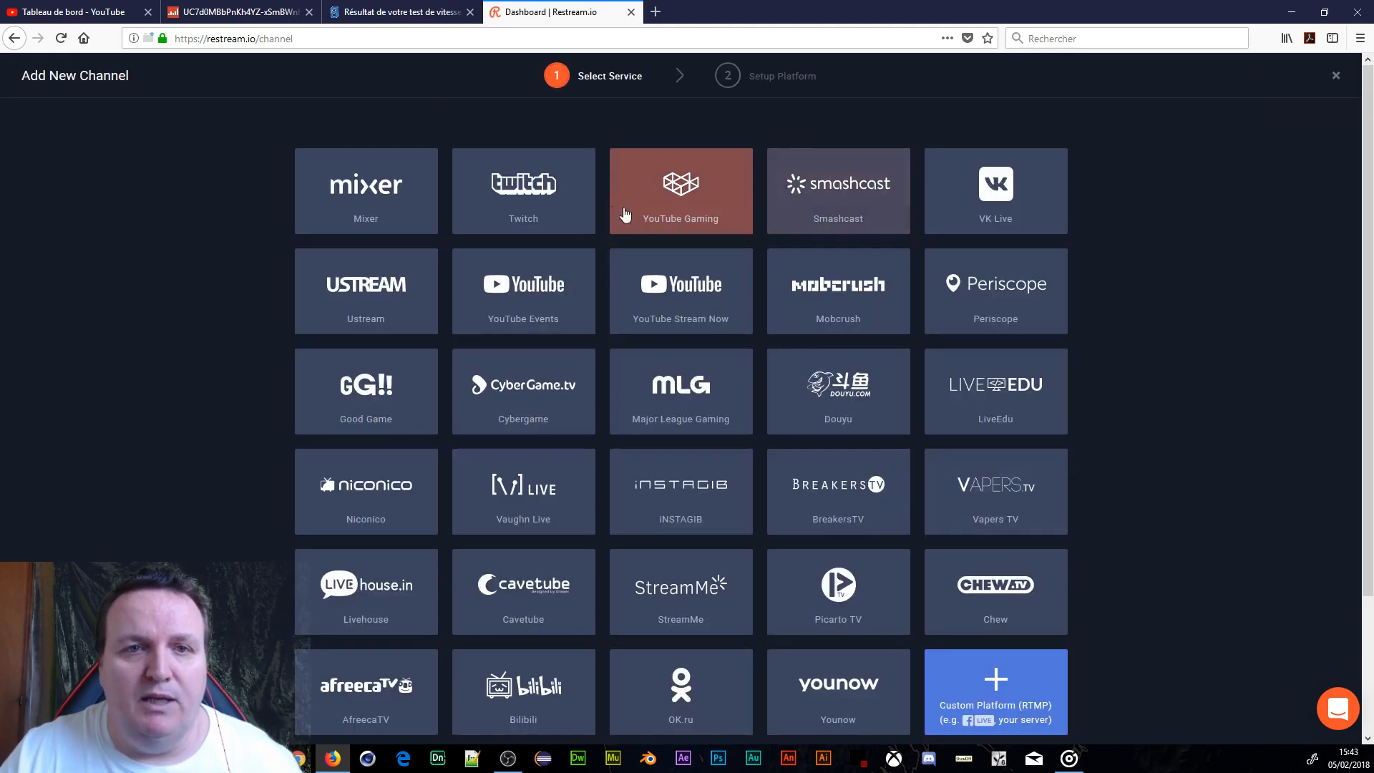
pyautogui.scroll(-1, 625, 191)
pyautogui.scroll(-2, 625, 191)
pyautogui.scroll(2, 626, 190)
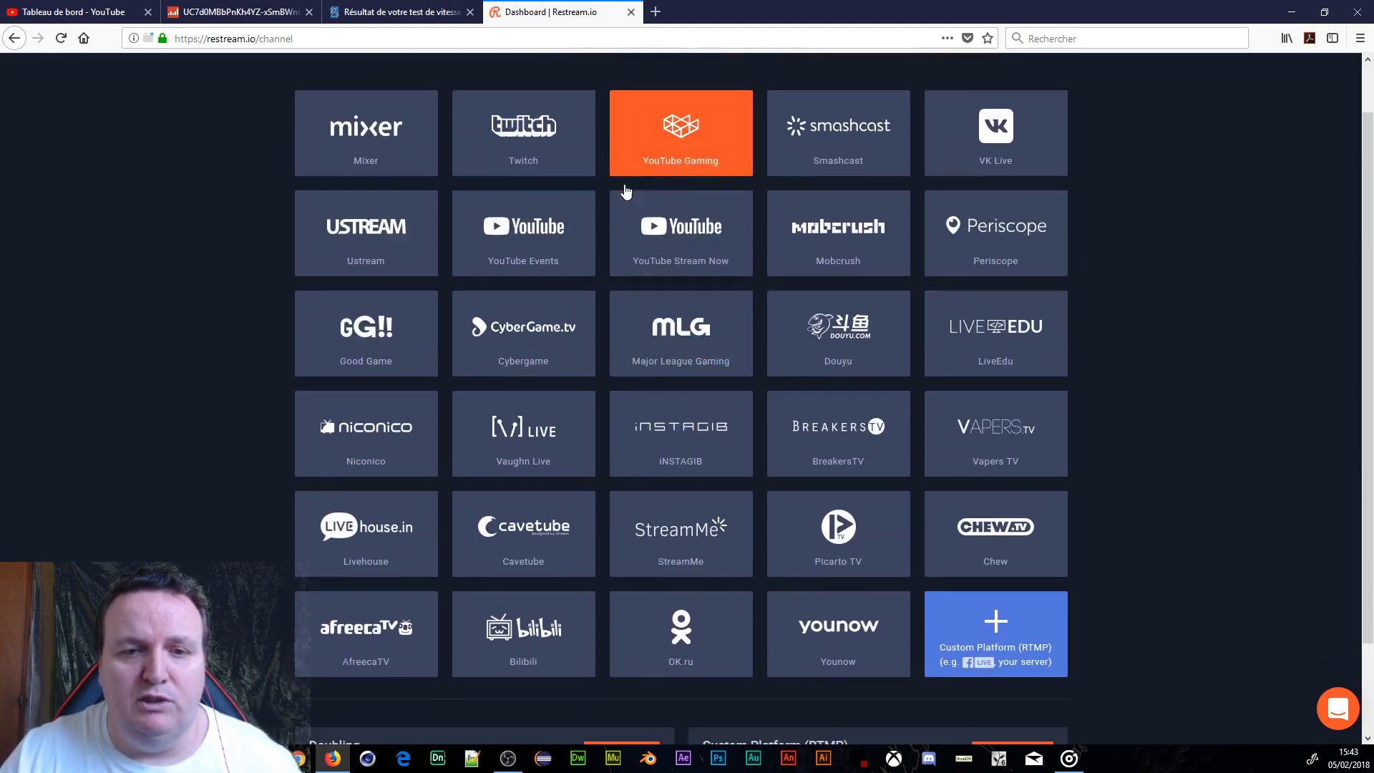
pyautogui.scroll(-2, 626, 190)
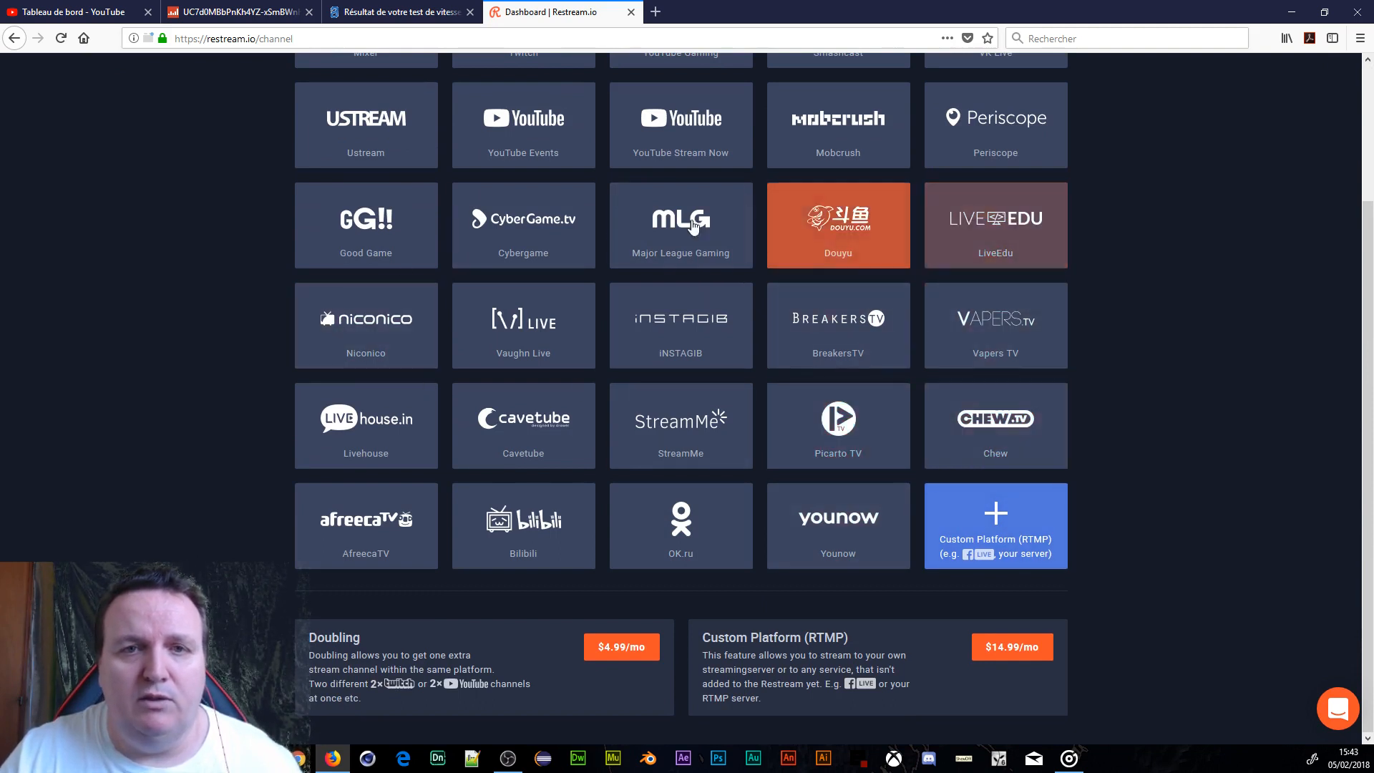
pyautogui.scroll(2, 336, 216)
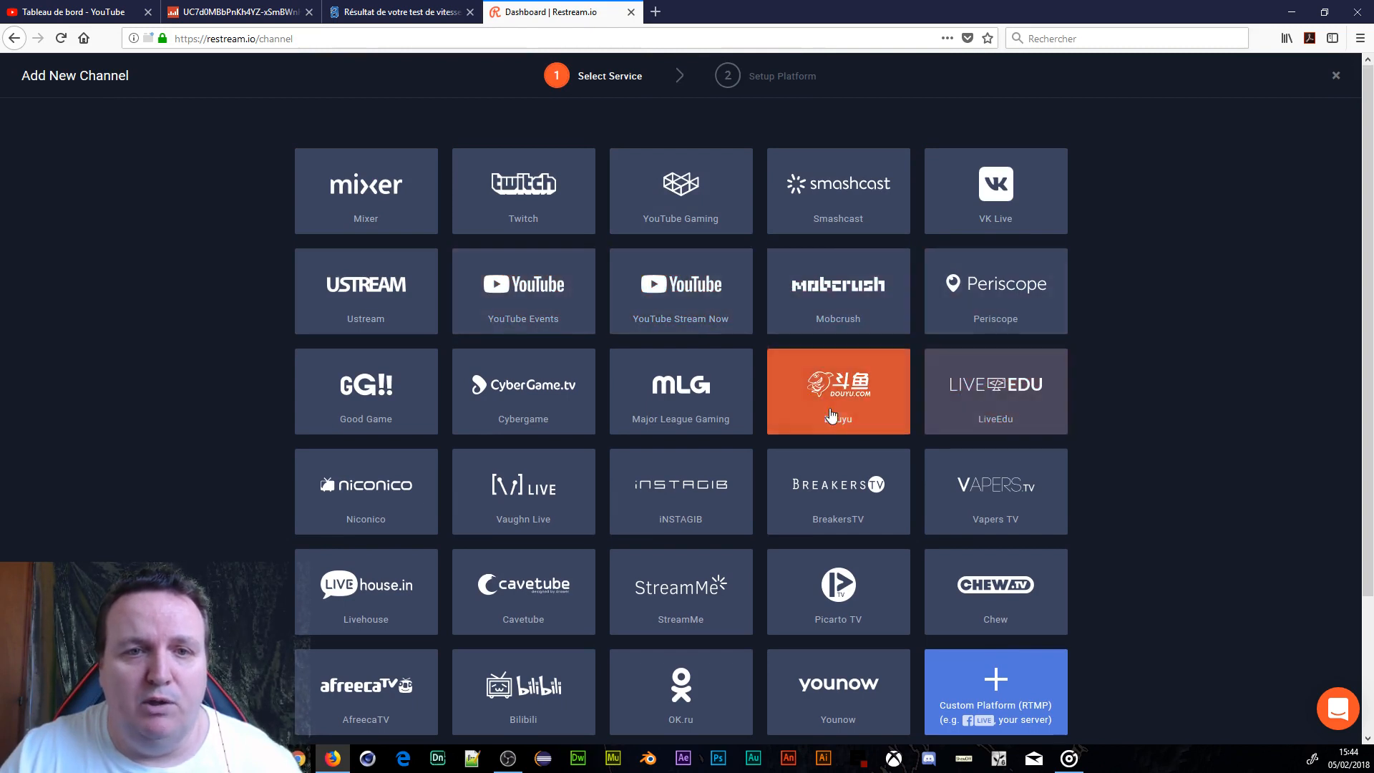
pyautogui.scroll(-3, 365, 472)
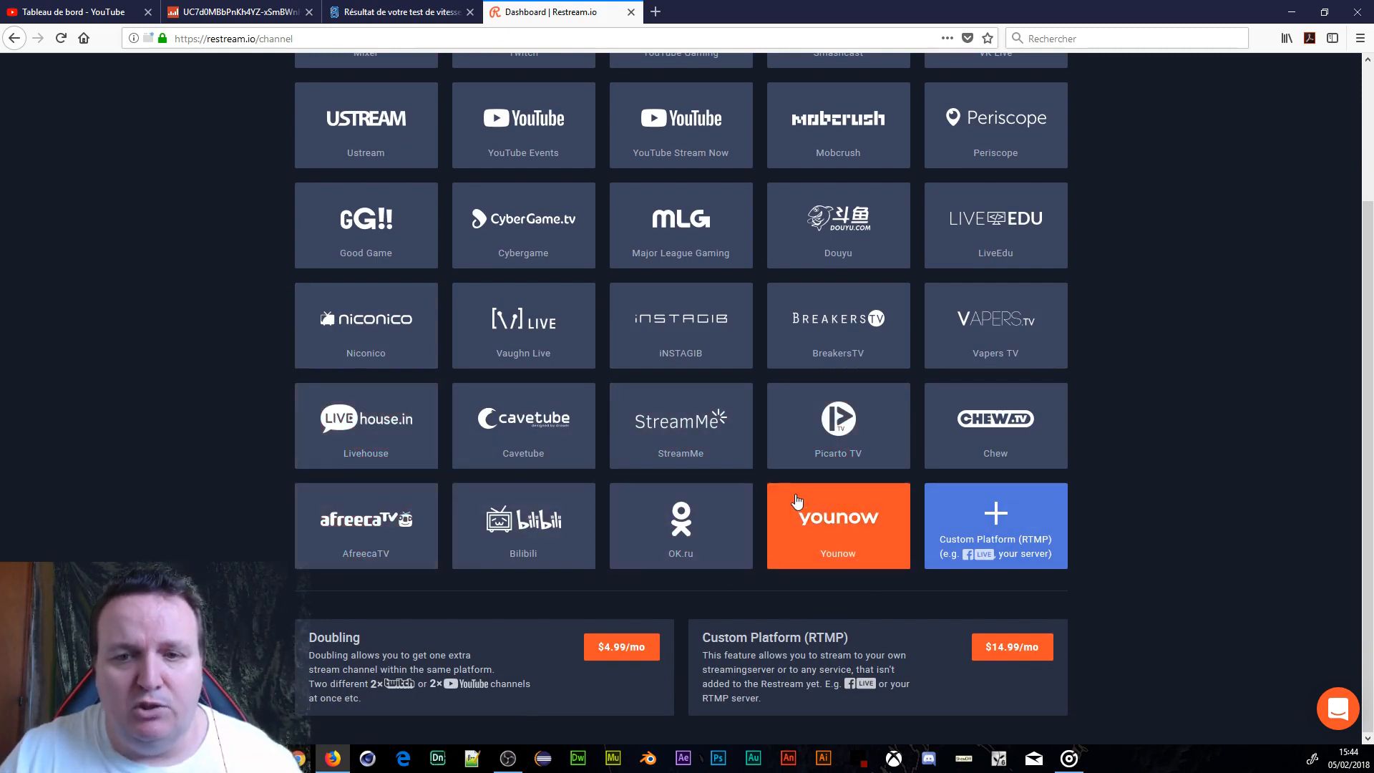
pyautogui.scroll(3, 794, 501)
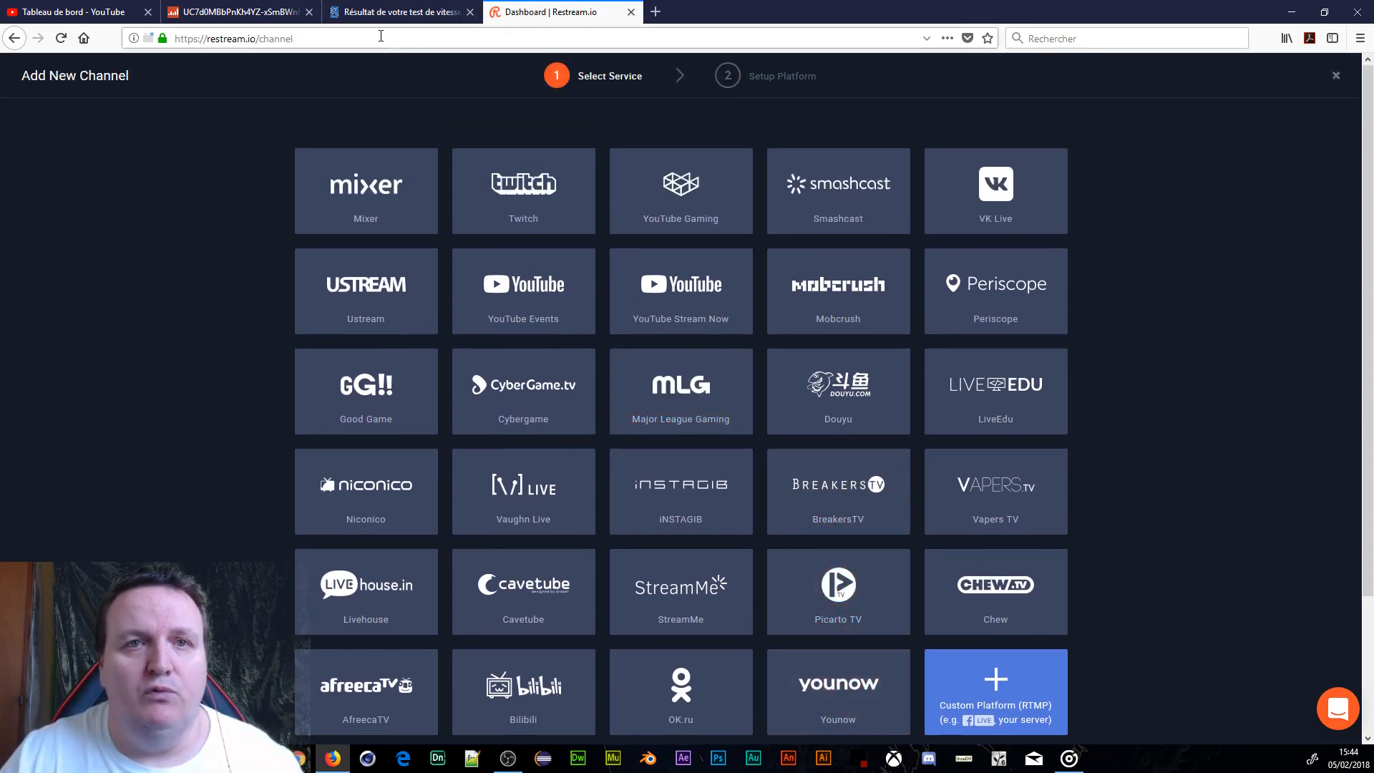
pyautogui.click(14, 38)
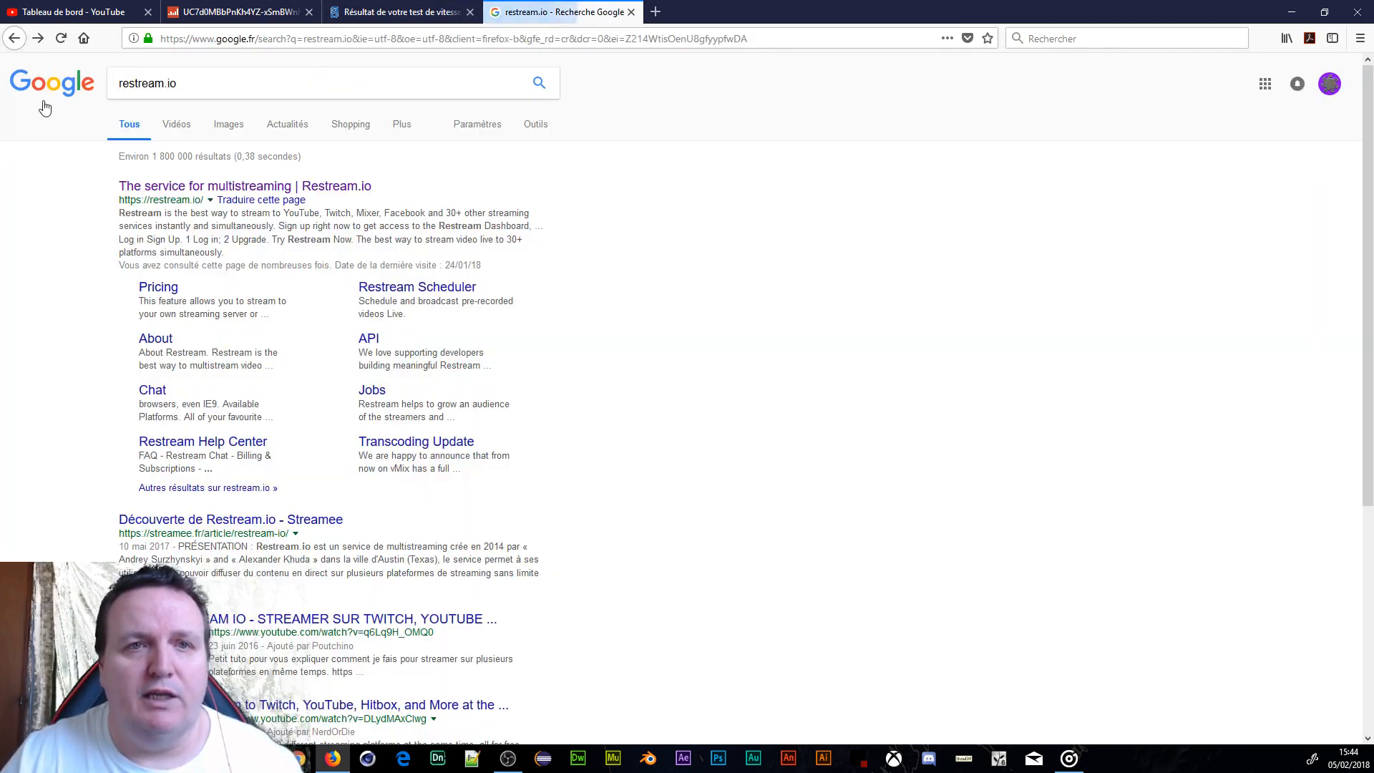
pyautogui.click(191, 188)
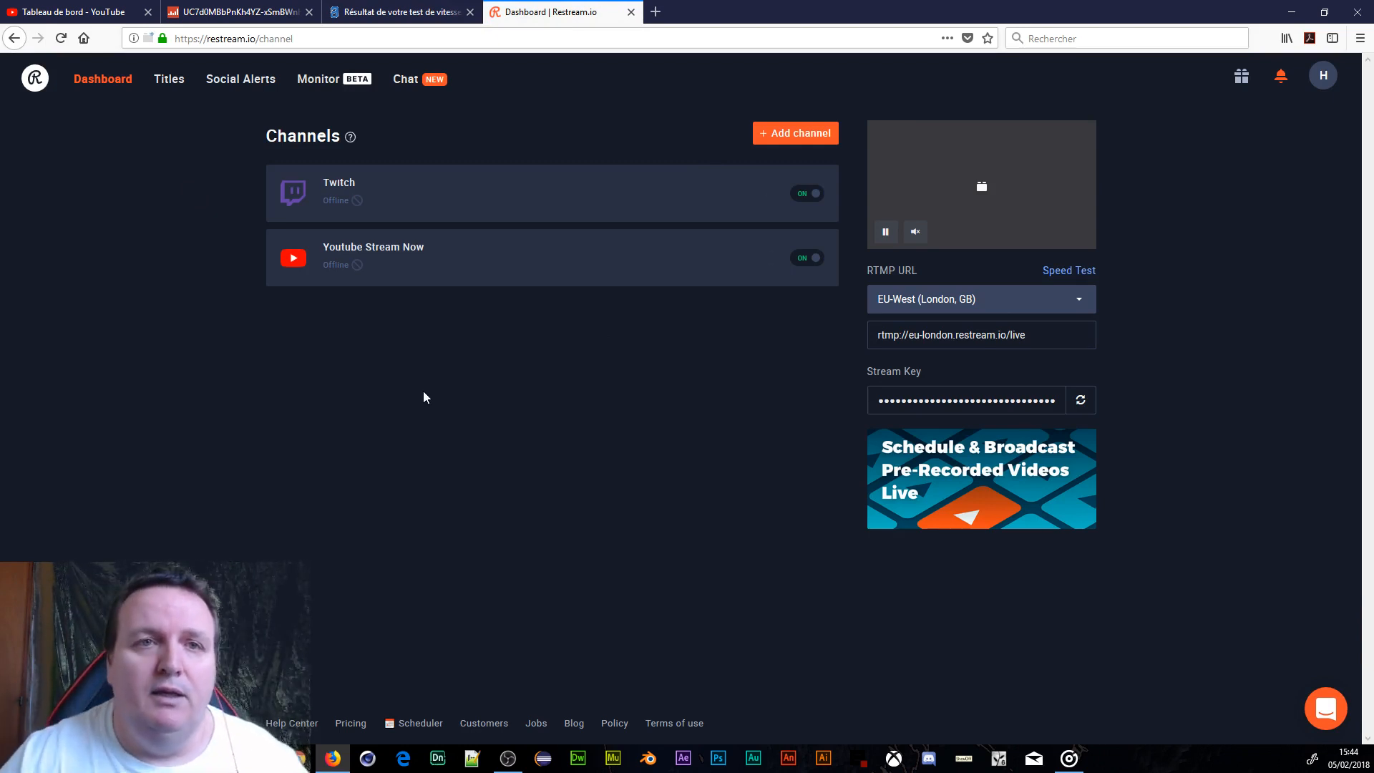
# View Restream's Chat page, then launch the installed Restream Chat app and move its window clear of the webcam overlay
pyautogui.click(406, 80)
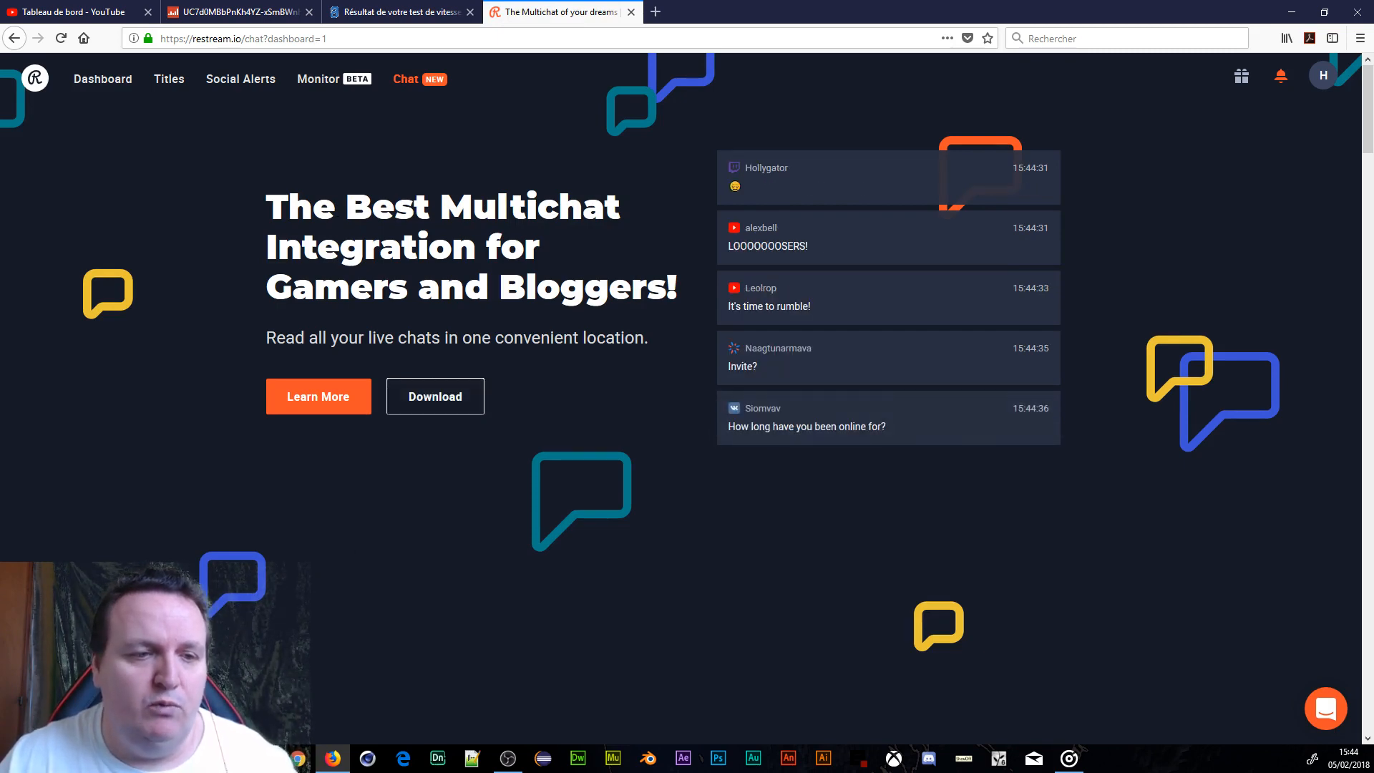
pyautogui.click(14, 759)
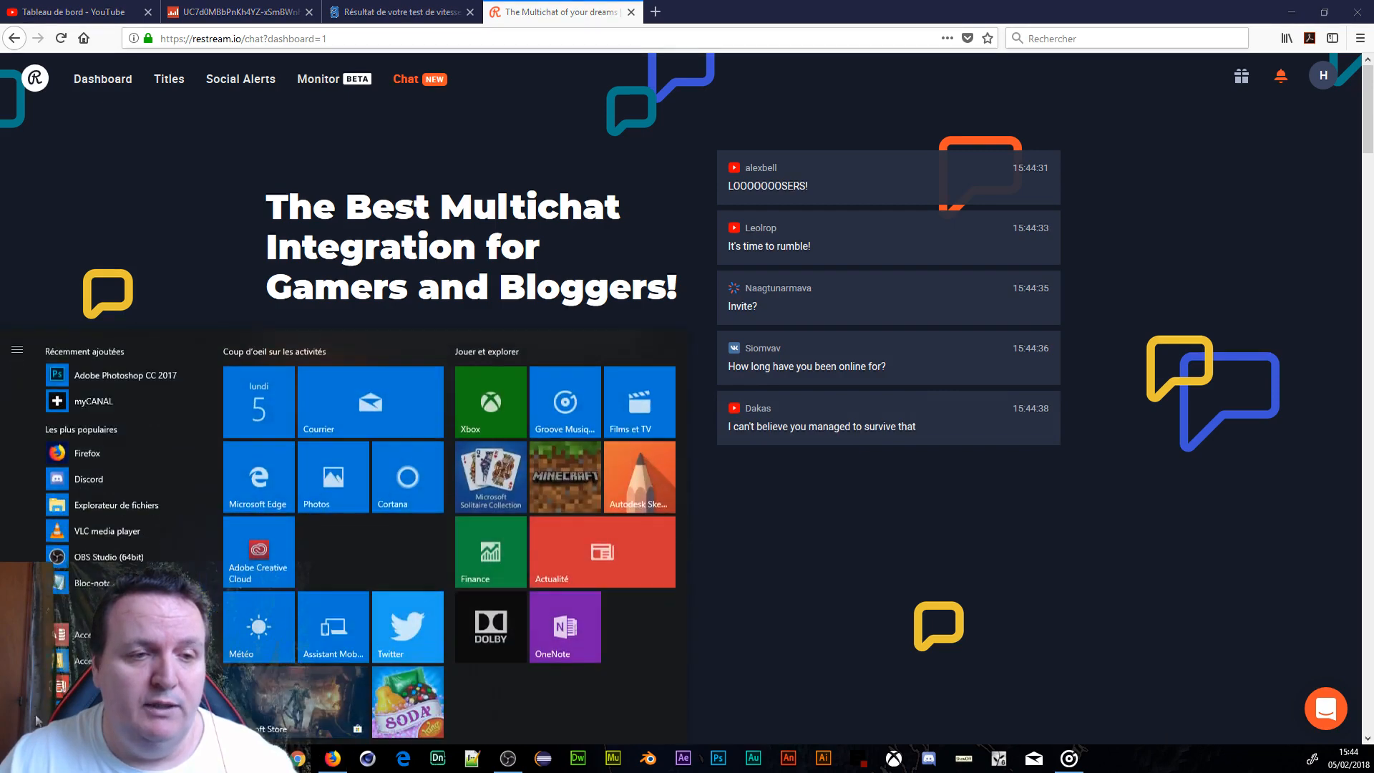
pyautogui.scroll(-15, 72, 630)
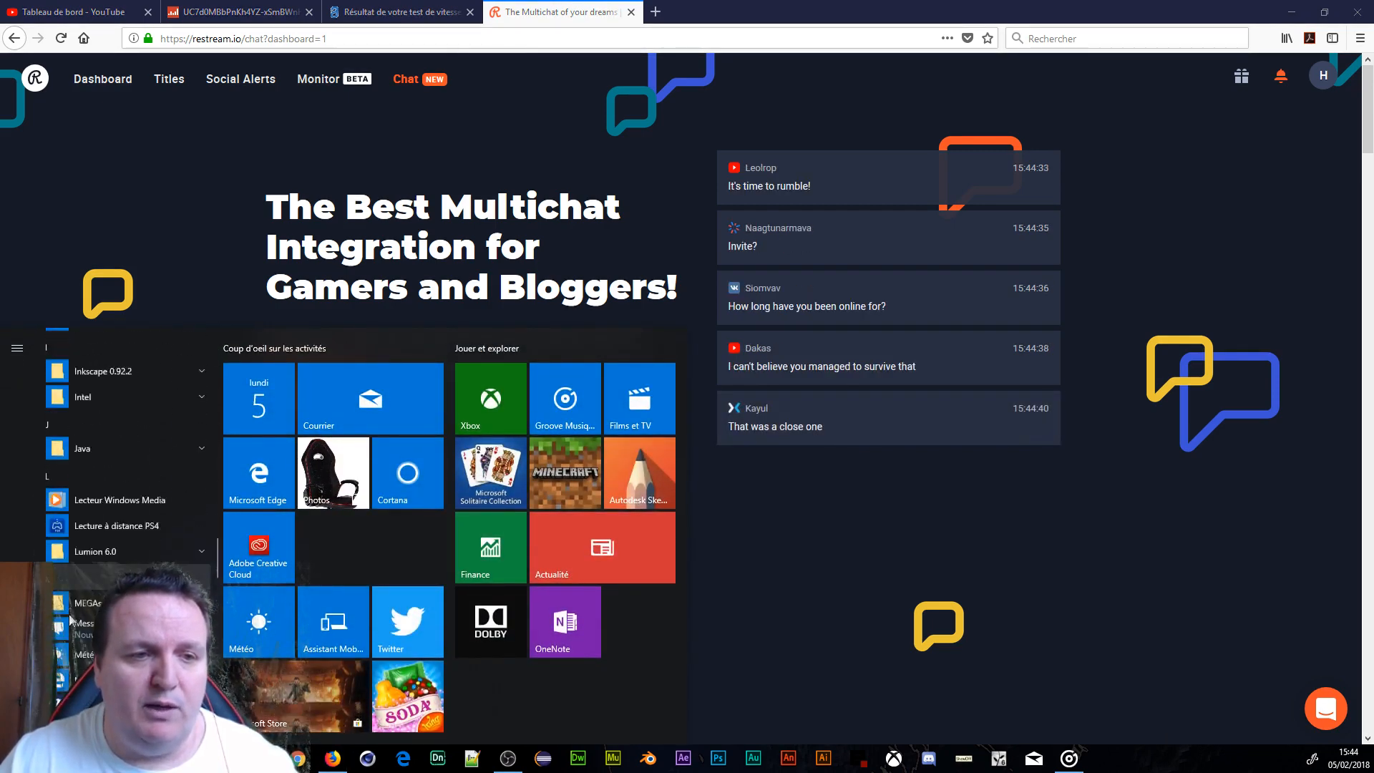
pyautogui.scroll(-5, 71, 615)
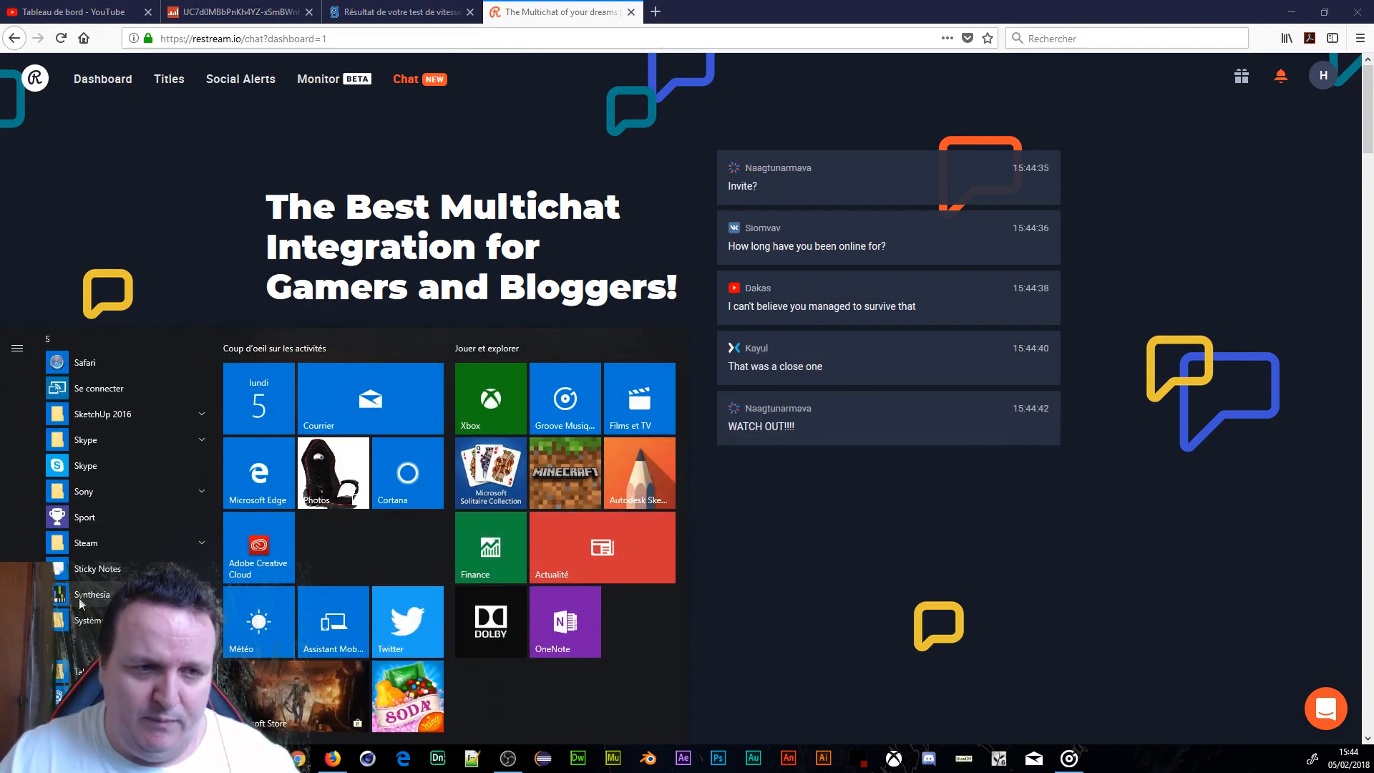
pyautogui.click(84, 622)
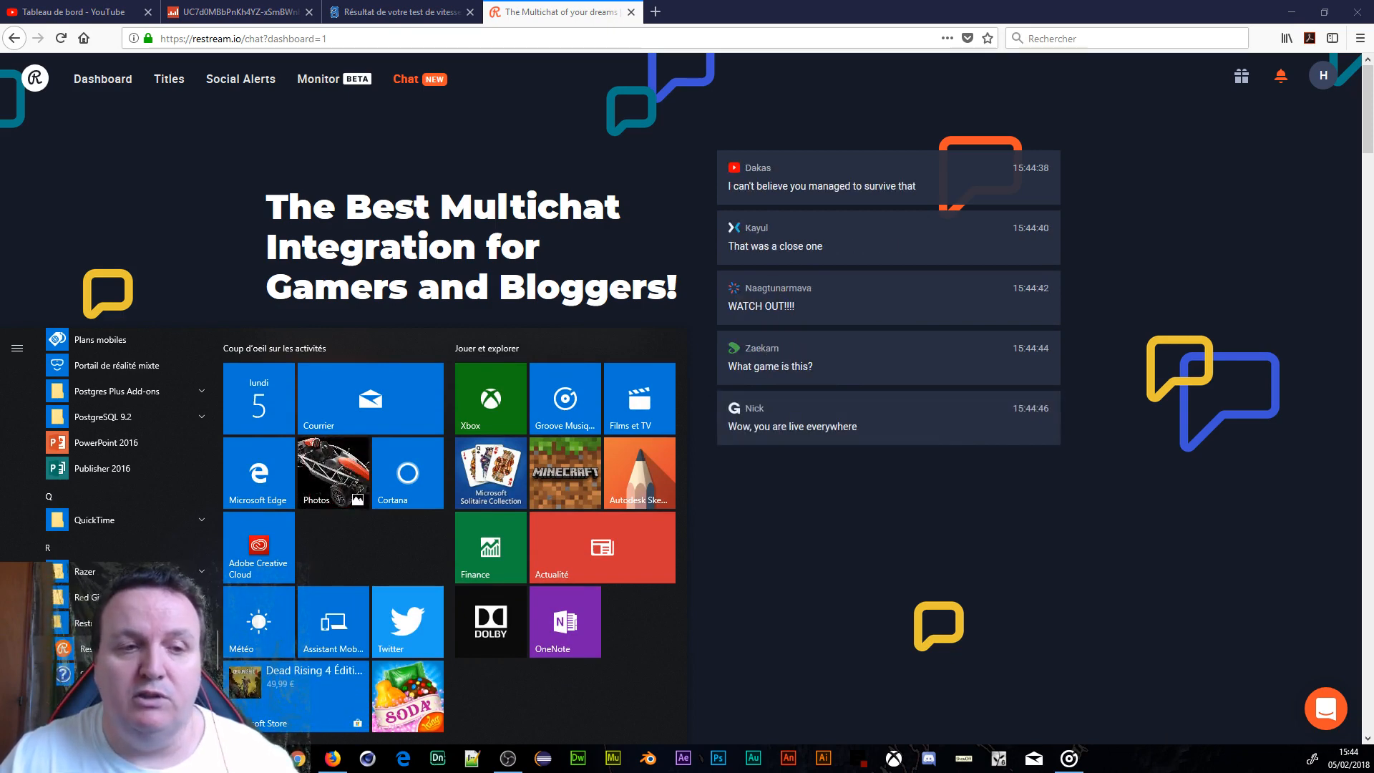
pyautogui.click(86, 649)
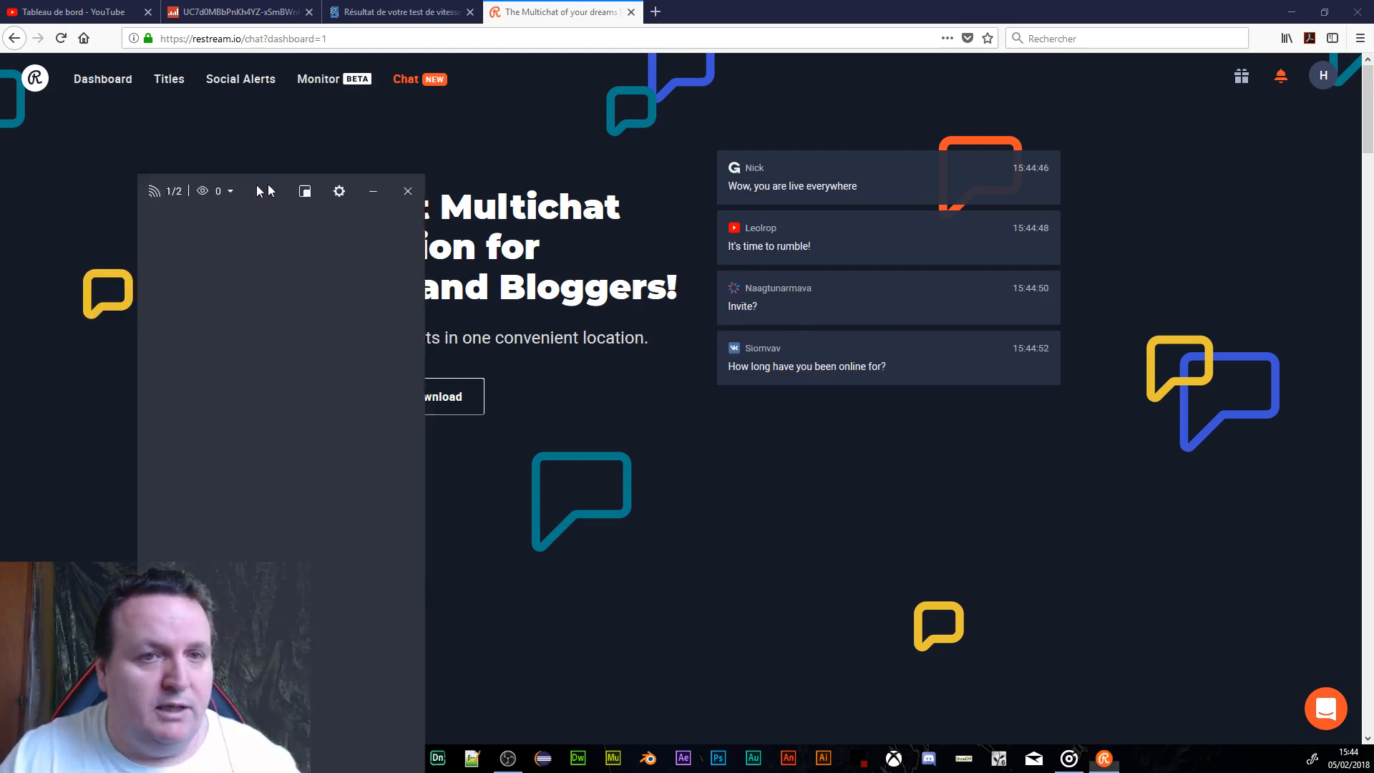
pyautogui.moveTo(254, 194); pyautogui.dragTo(549, 33)
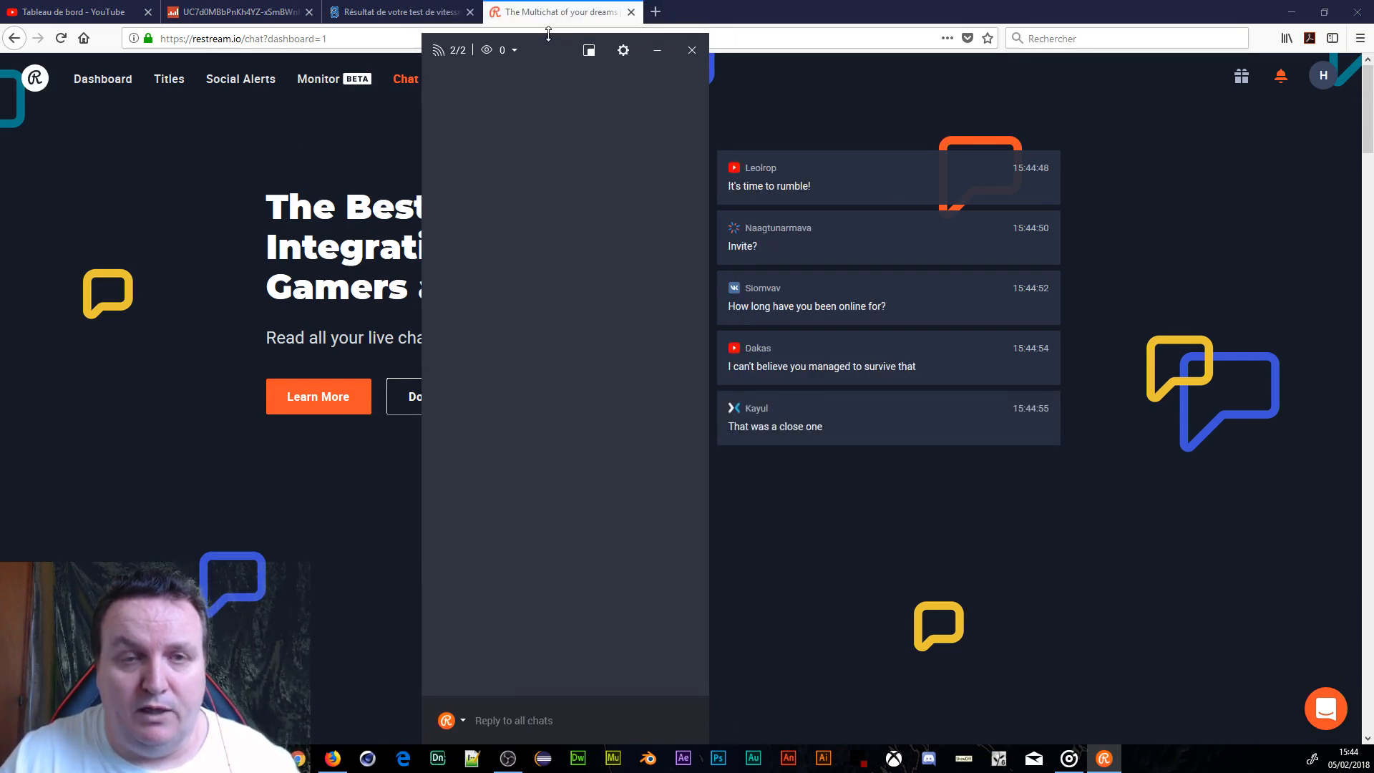
# Open the Restream Chat settings, bring their window fully into view, and review the account connections
pyautogui.click(624, 50)
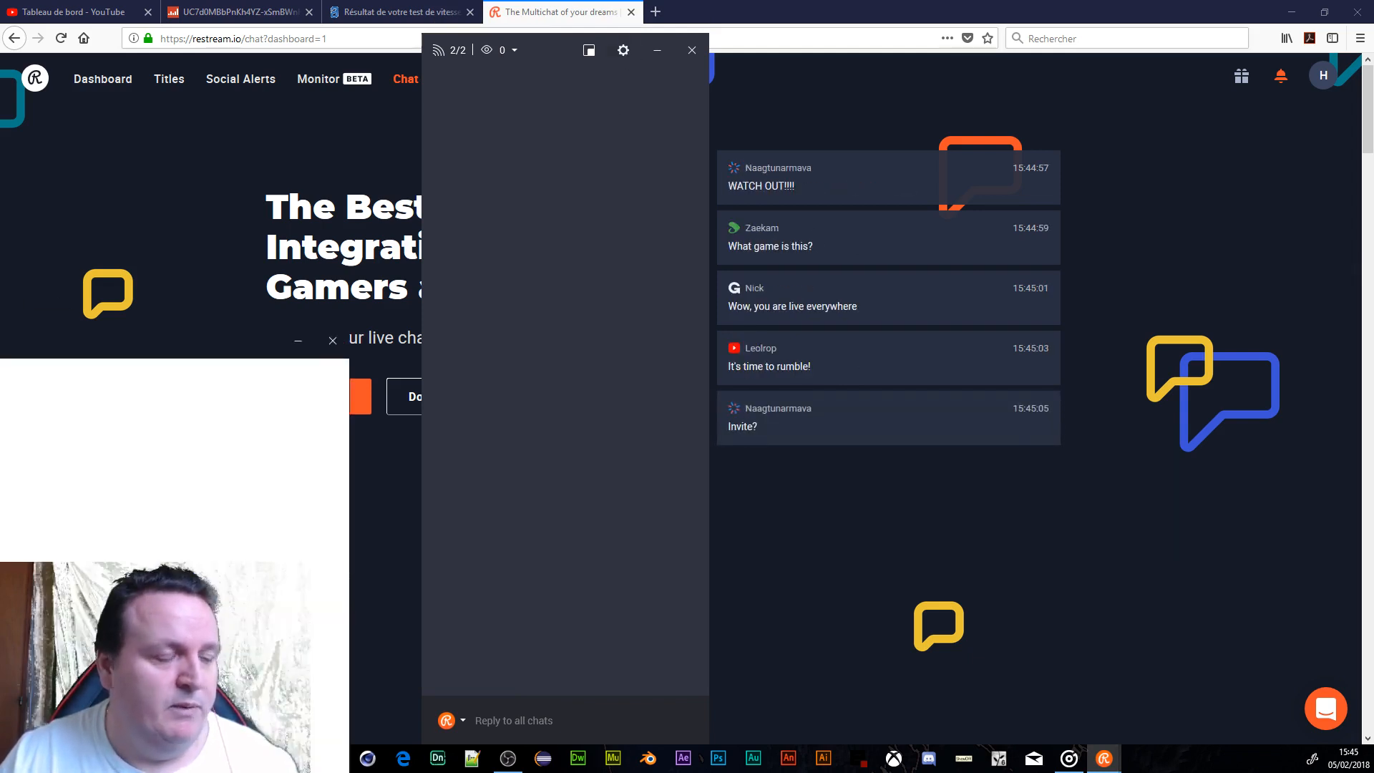
pyautogui.moveTo(728, 108); pyautogui.dragTo(706, 91)
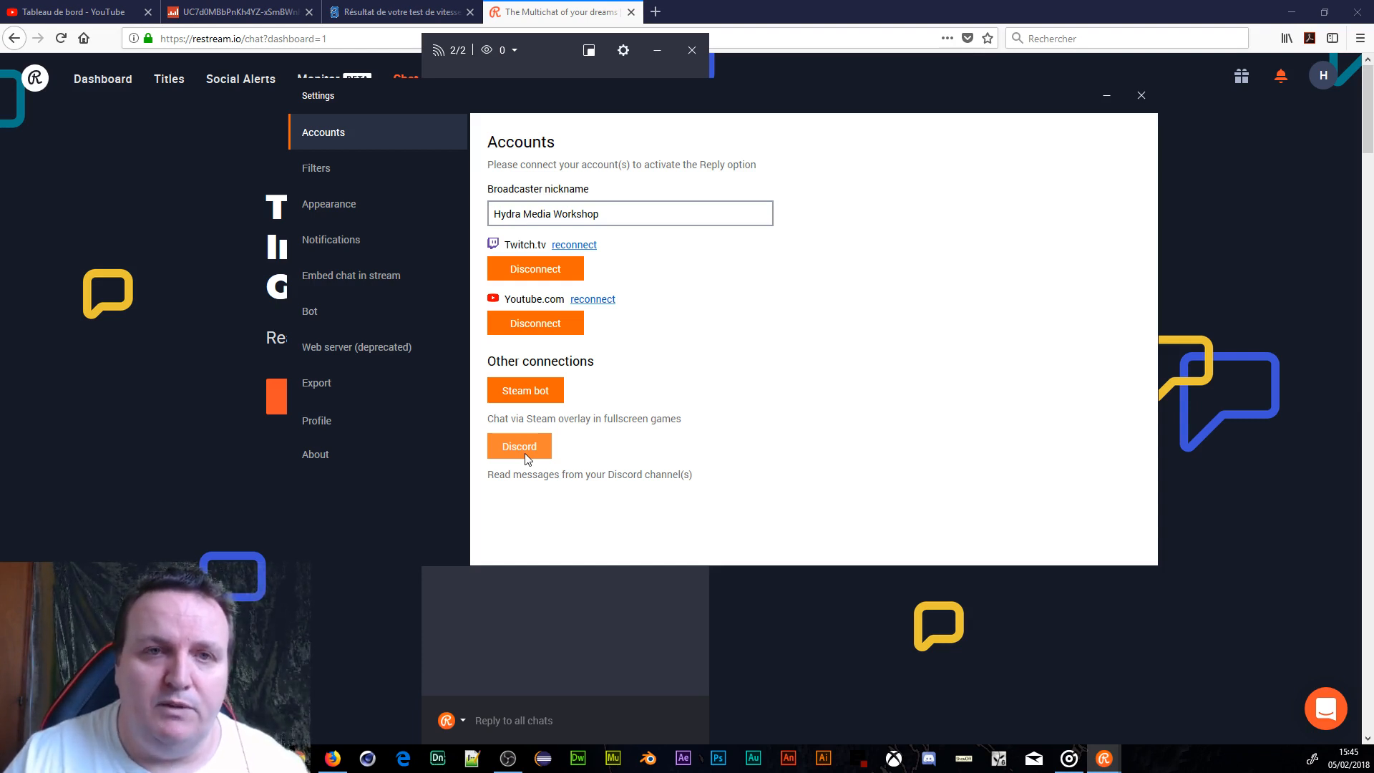
pyautogui.click(461, 663)
pyautogui.click(921, 198)
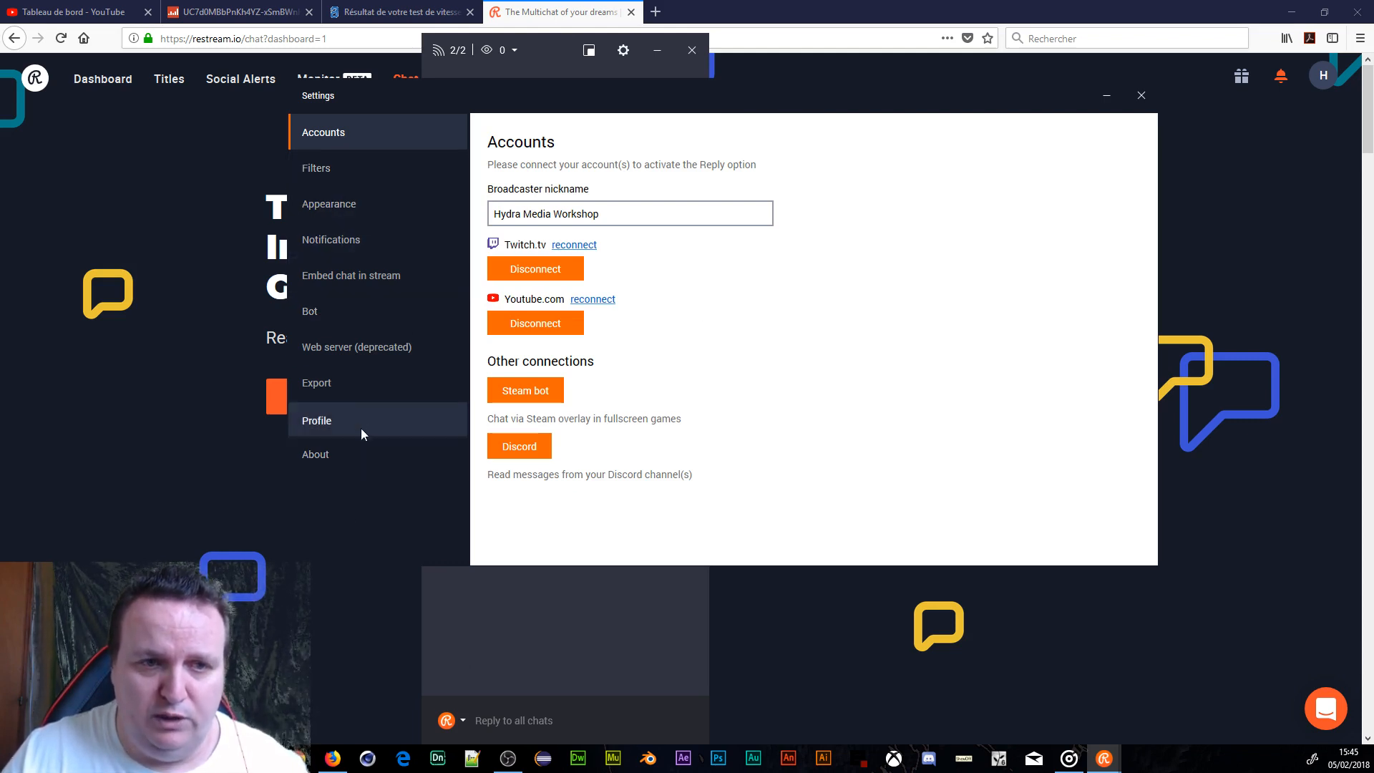
# Examine the chat bot actions and the settings for embedding the chat in the stream
pyautogui.click(335, 311)
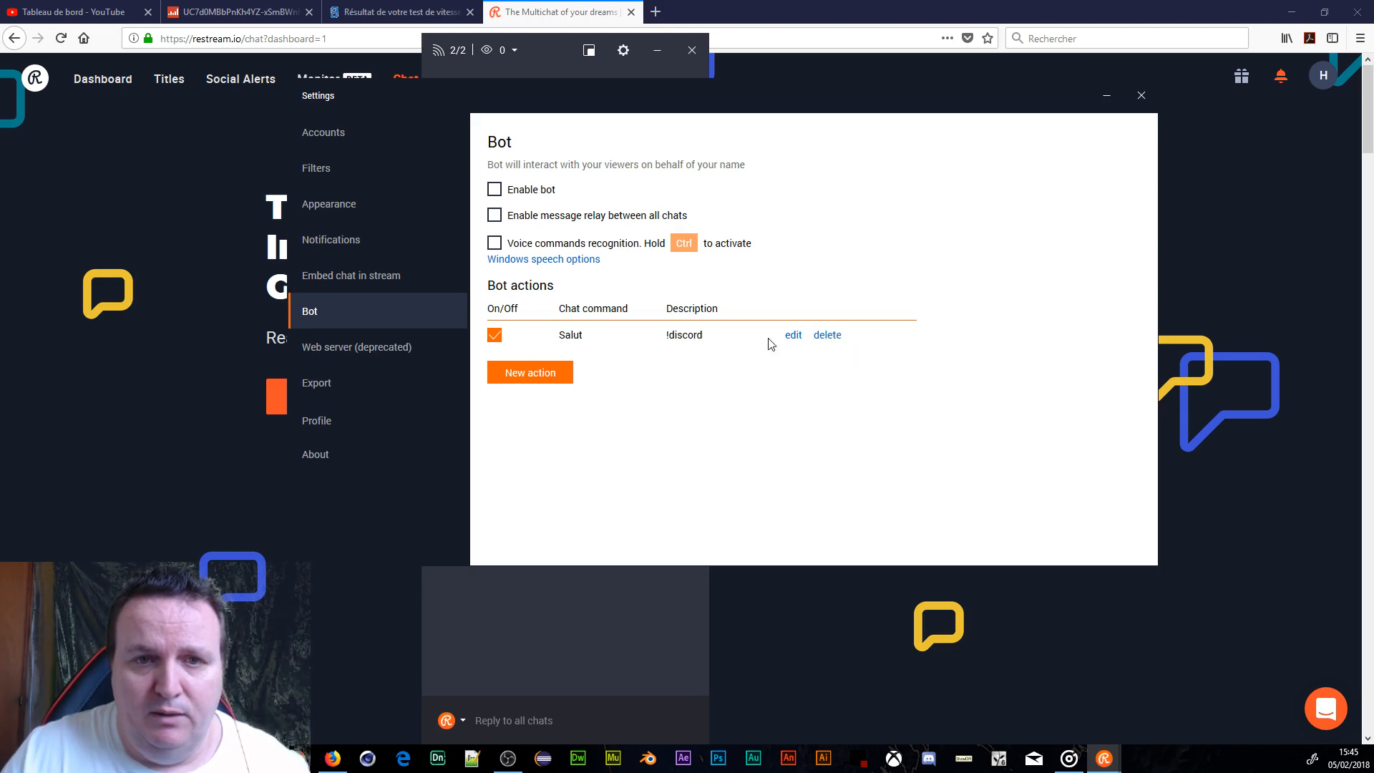
pyautogui.click(345, 273)
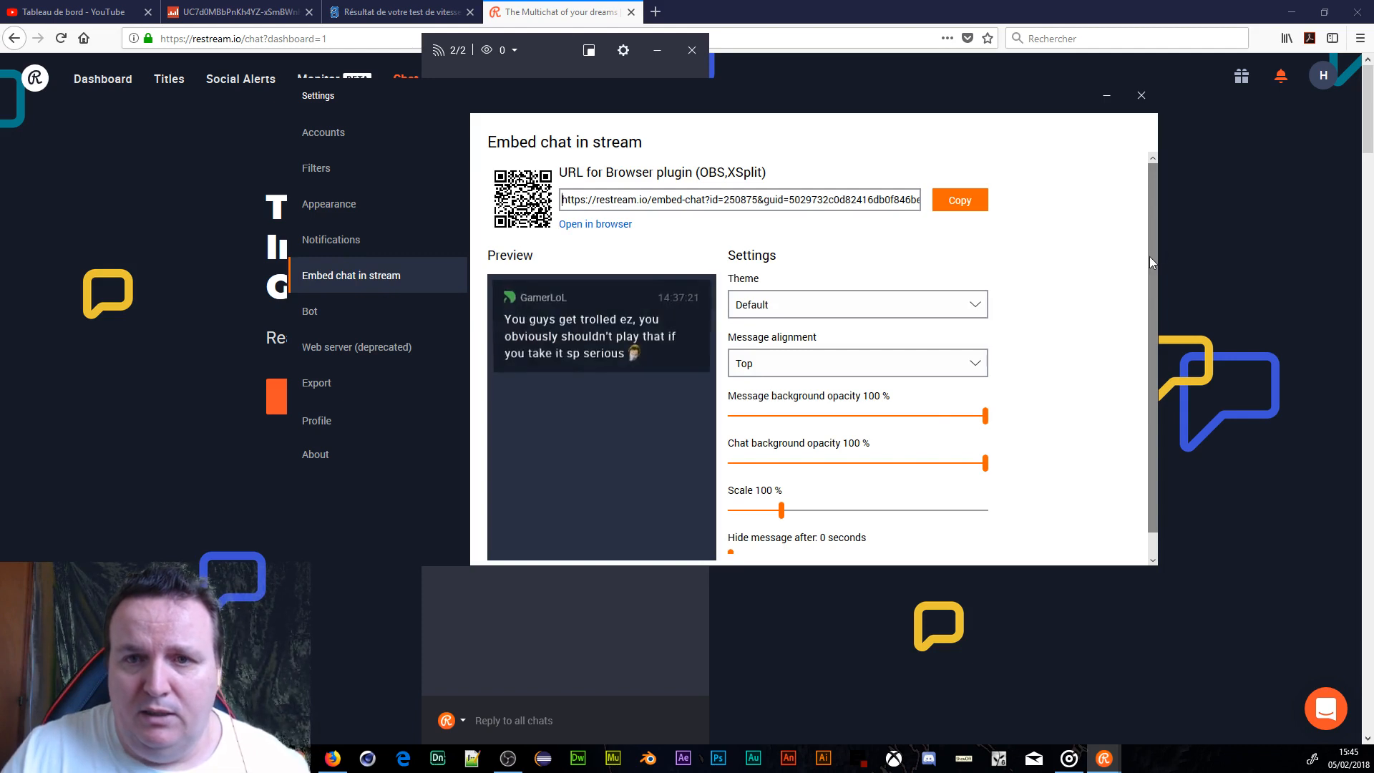
pyautogui.scroll(-1, 1156, 318)
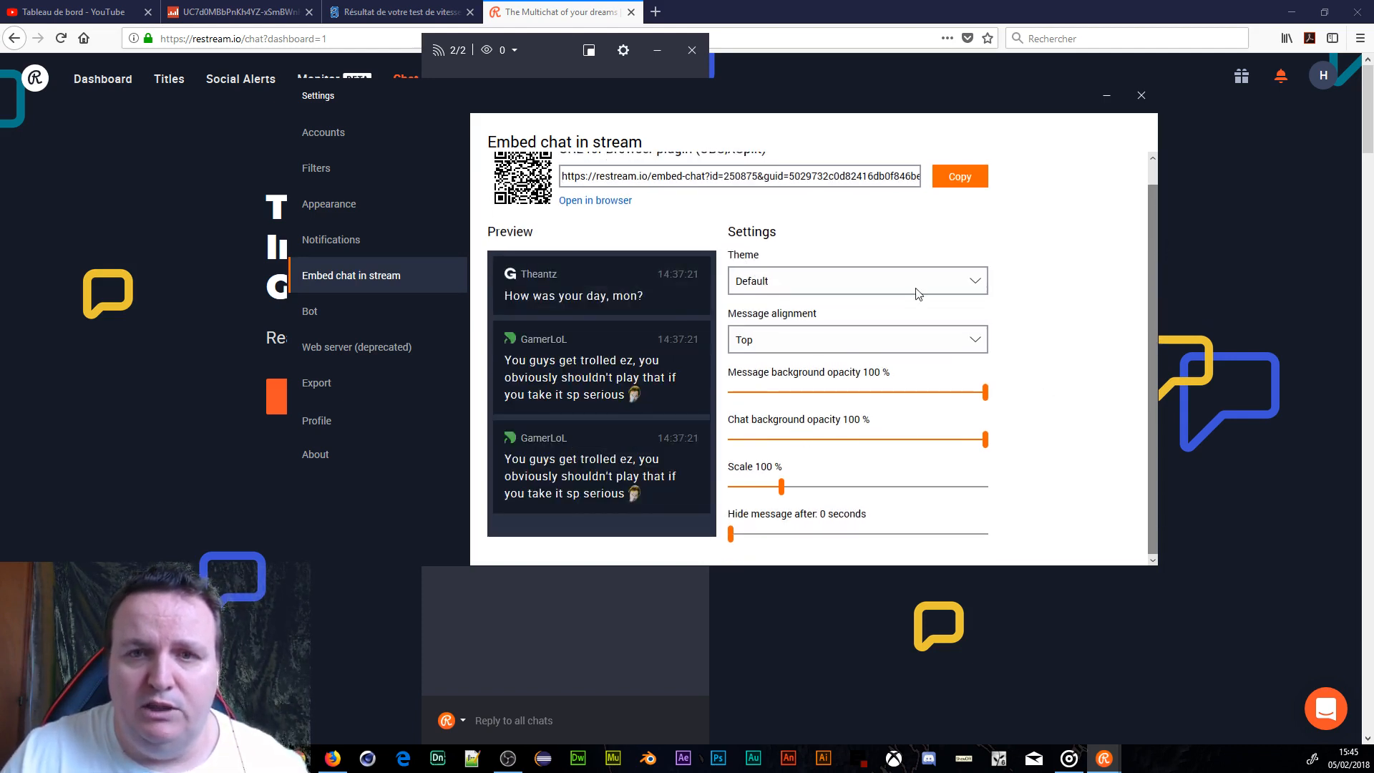
# Try the Bottom message alignment for the embedded chat and restore the Top alignment
pyautogui.click(978, 342)
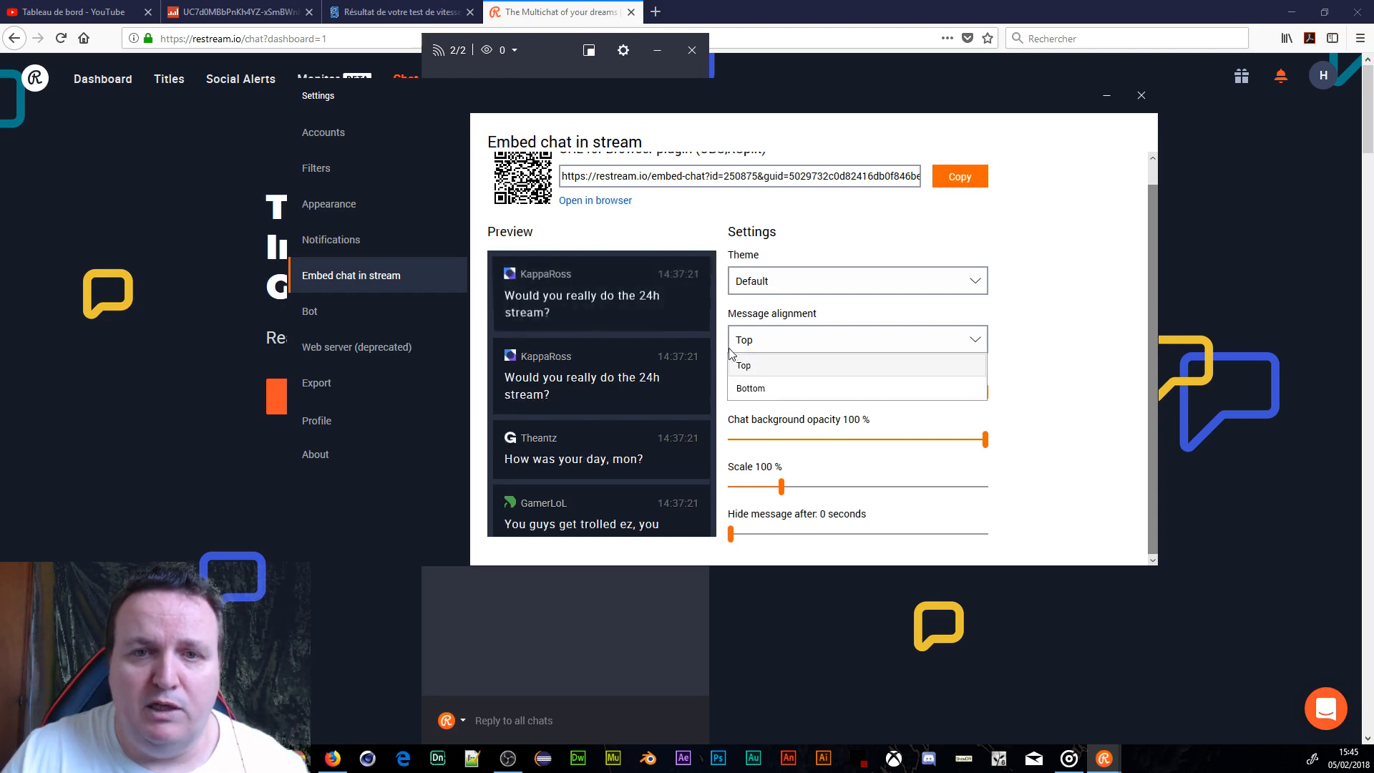
pyautogui.click(777, 389)
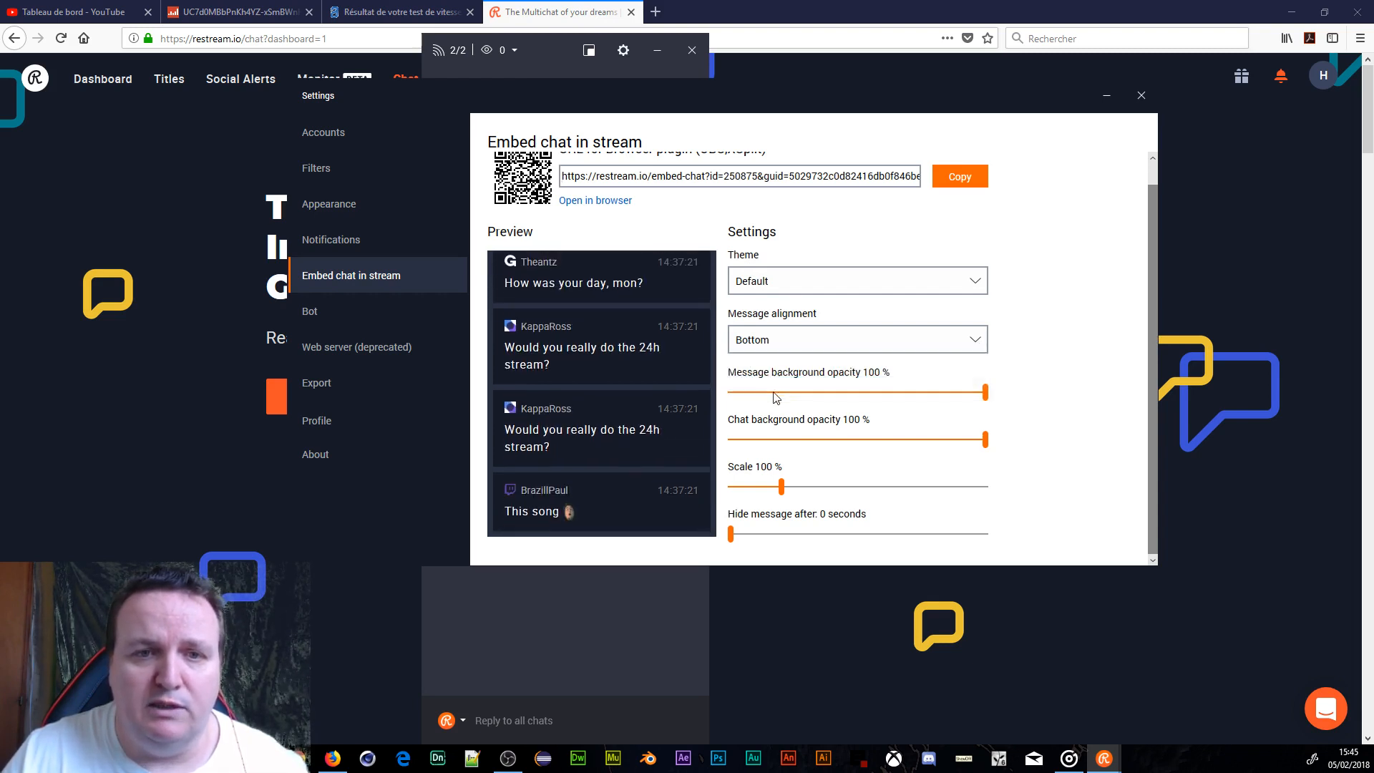
pyautogui.click(963, 340)
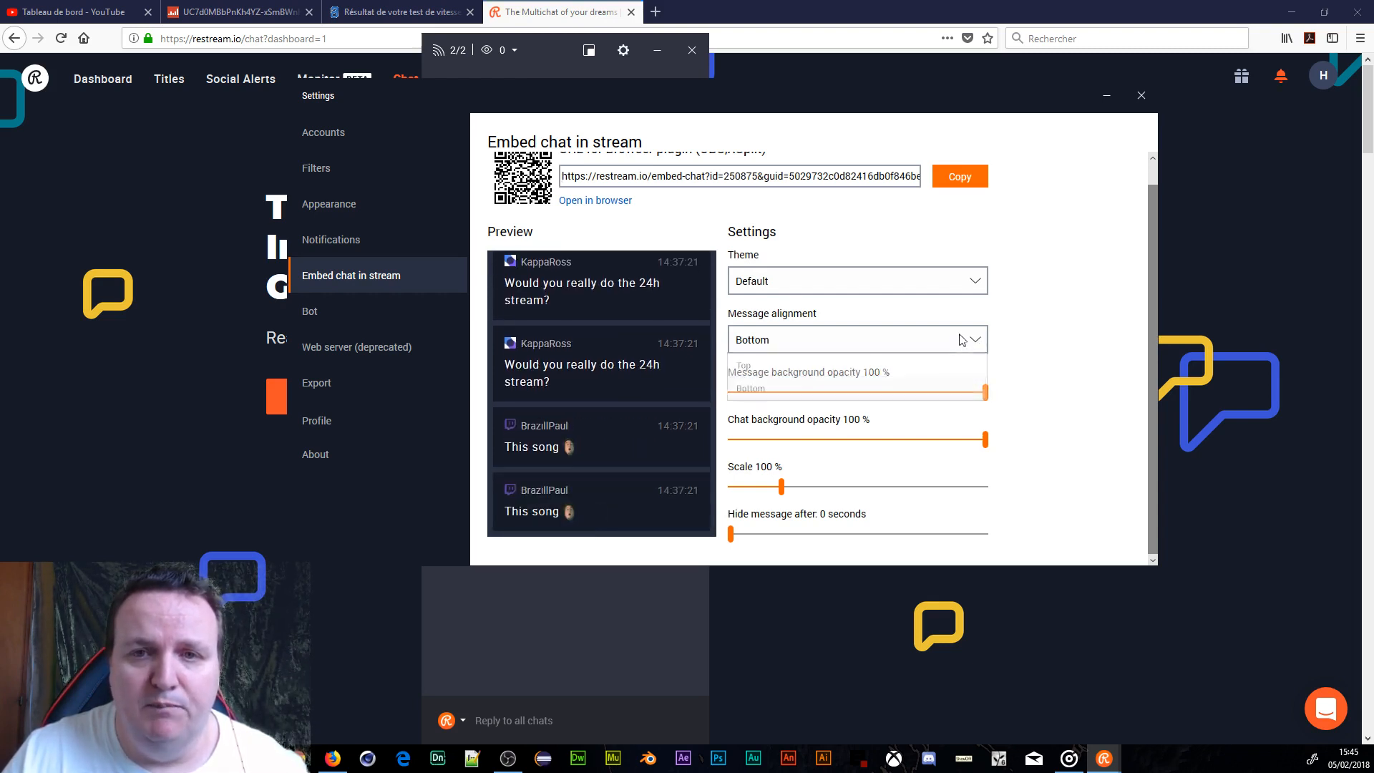
pyautogui.click(752, 363)
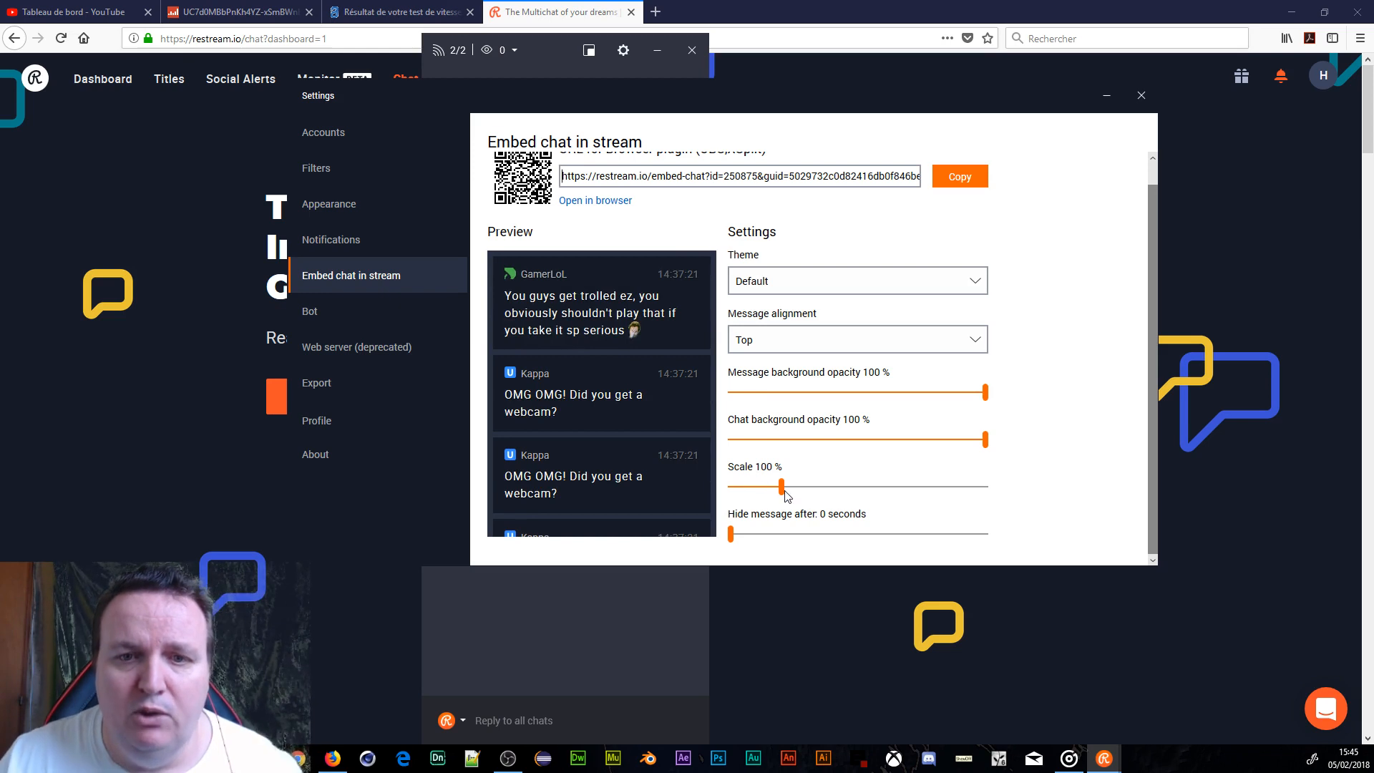
pyautogui.moveTo(786, 494)
pyautogui.mouseDown()
pyautogui.moveTo(903, 492)
pyautogui.moveTo(786, 499)
pyautogui.mouseUp()
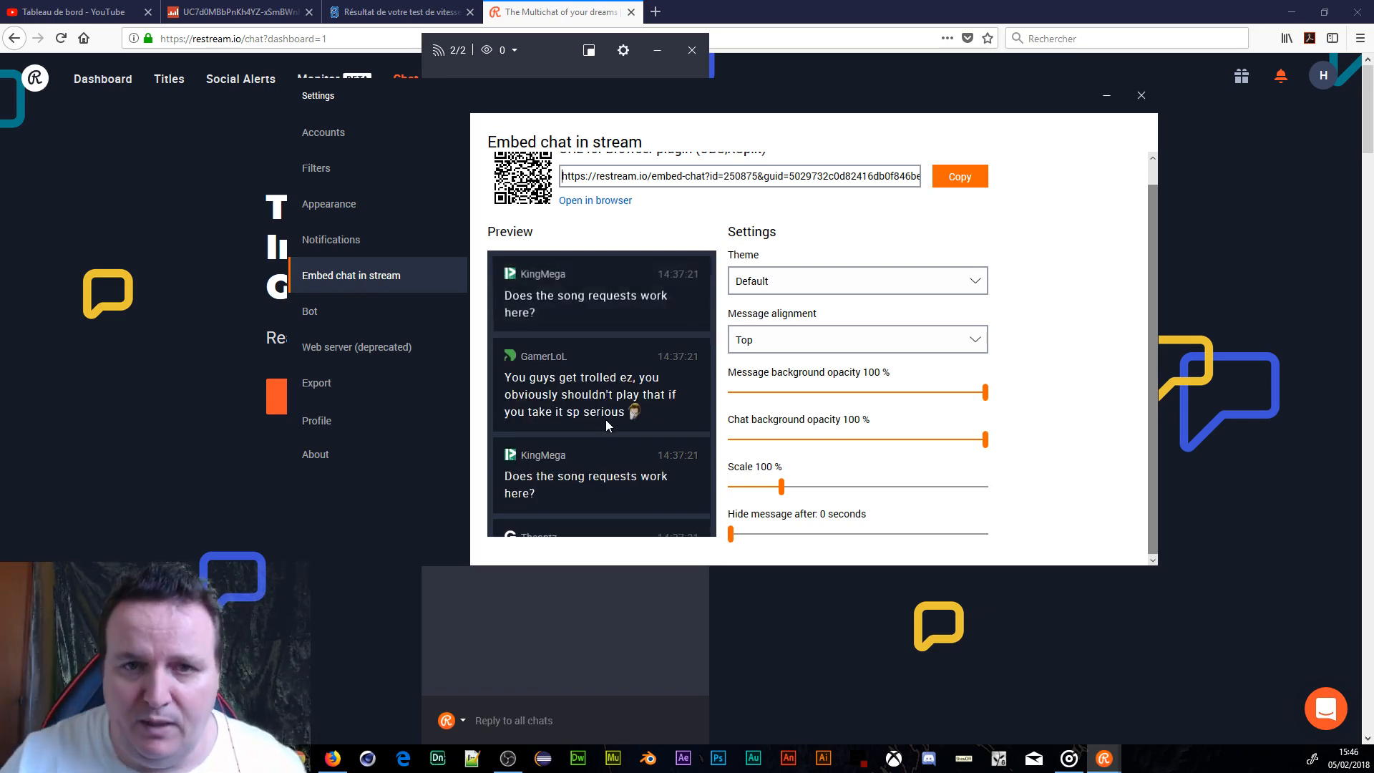
# Try the Compact and Boxed themes on the embedded chat preview and restore the Default theme
pyautogui.click(959, 276)
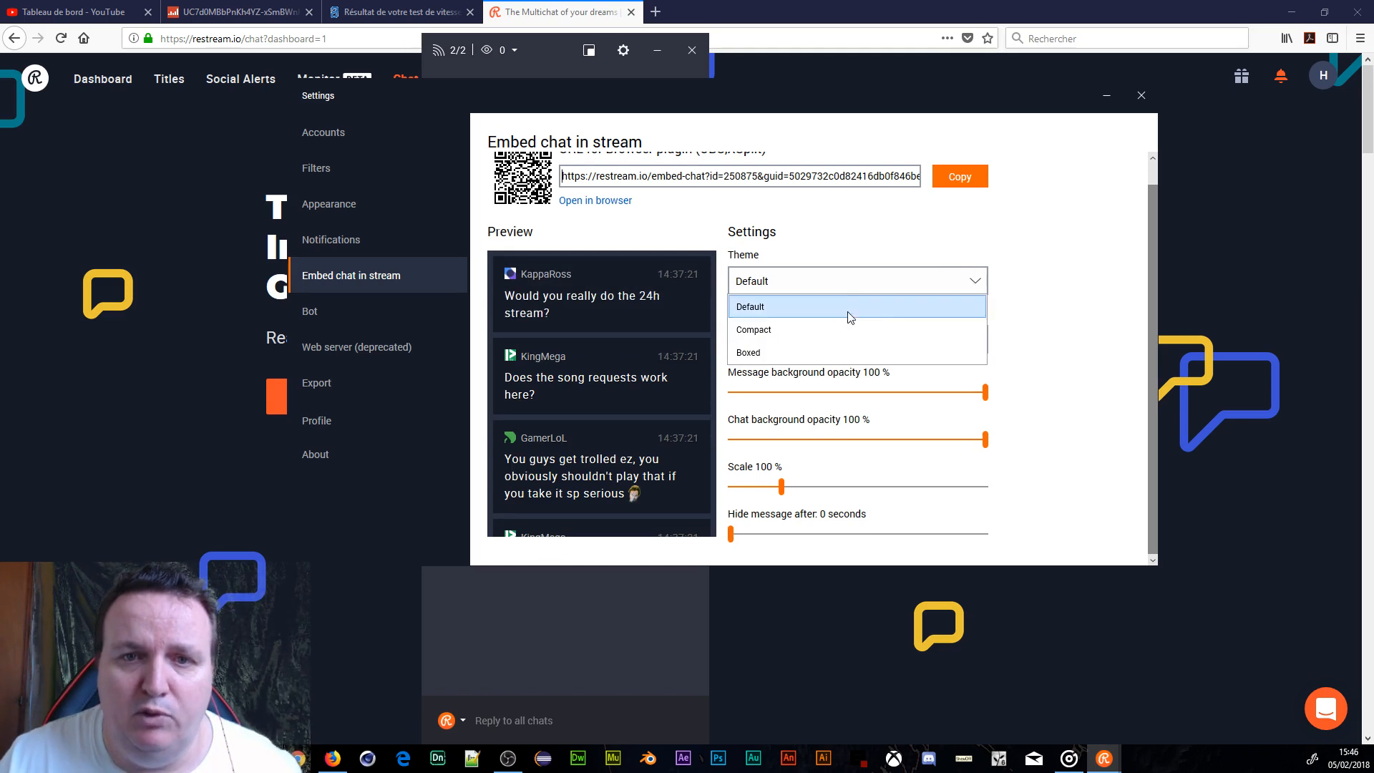
pyautogui.click(829, 330)
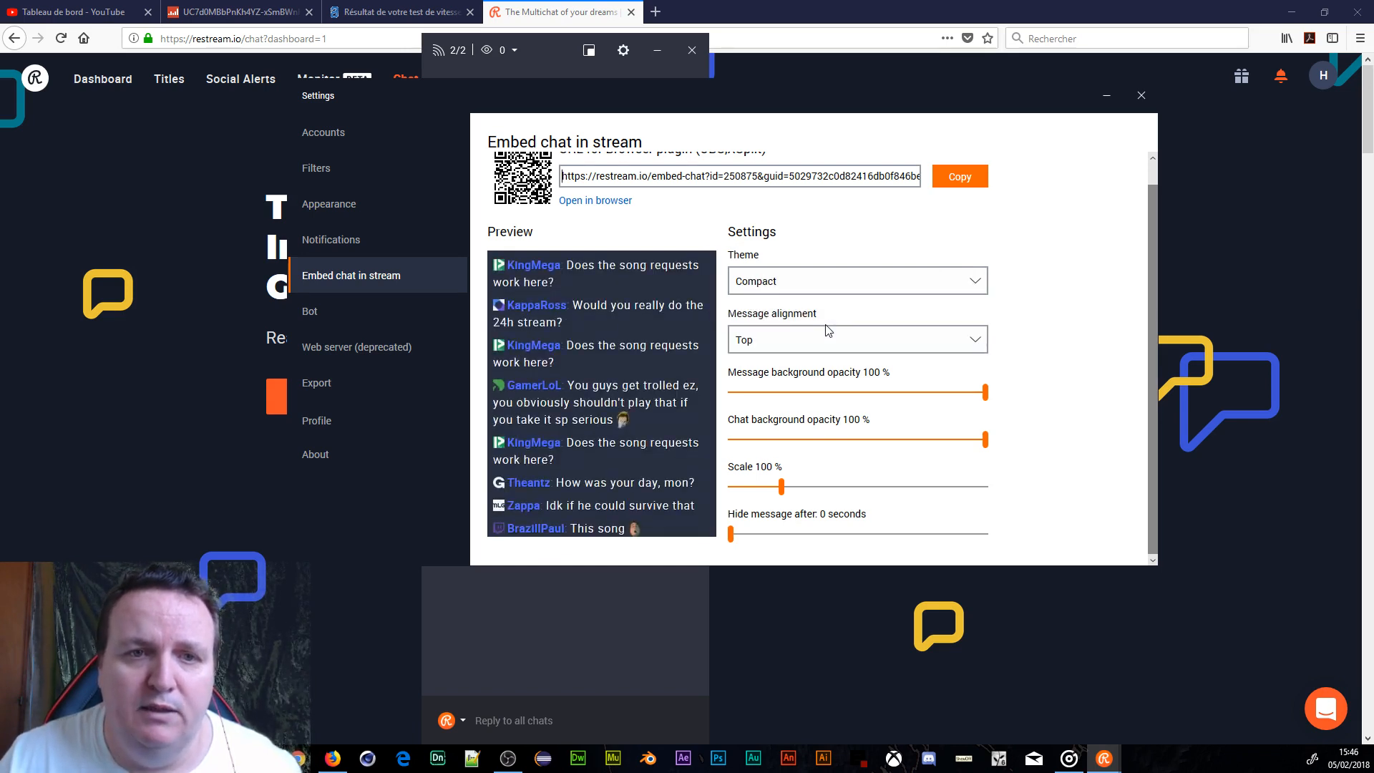
pyautogui.click(975, 281)
pyautogui.click(820, 352)
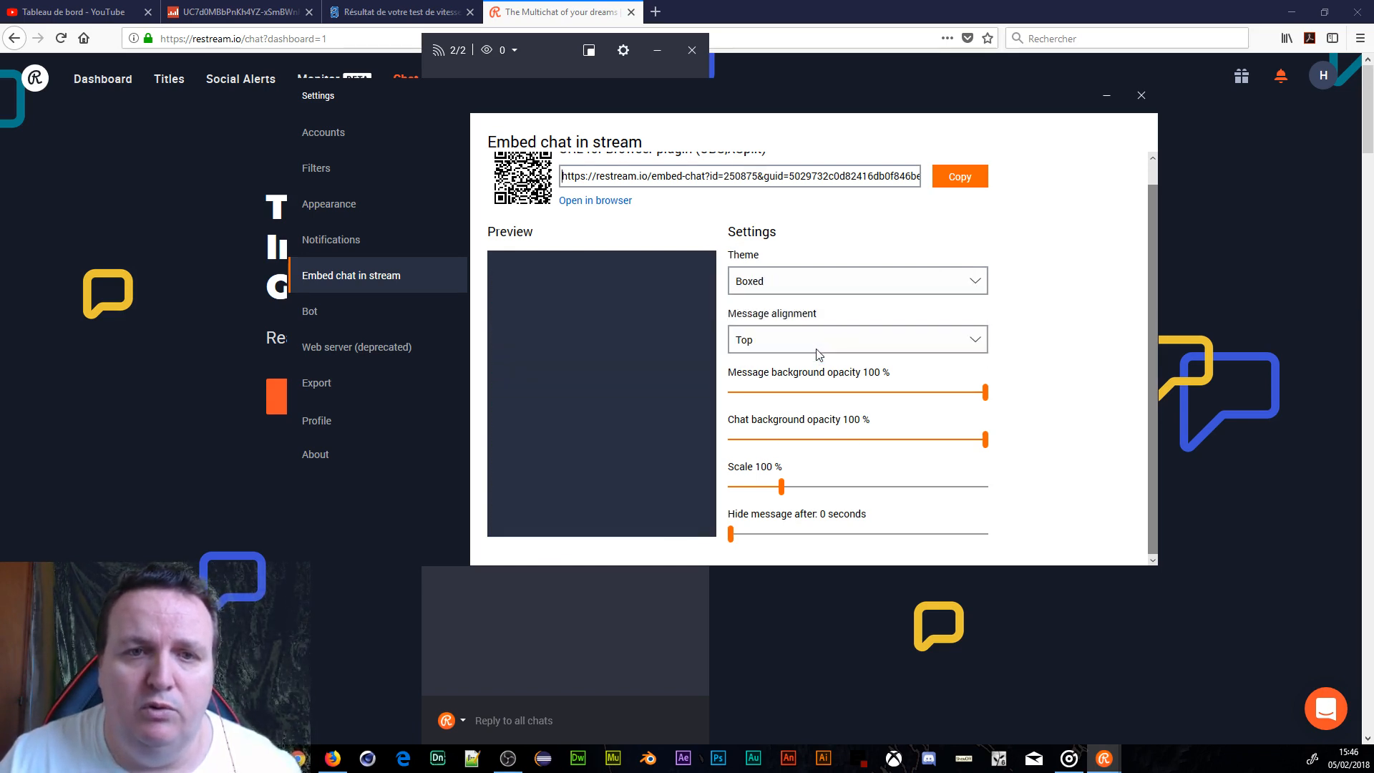
pyautogui.click(976, 280)
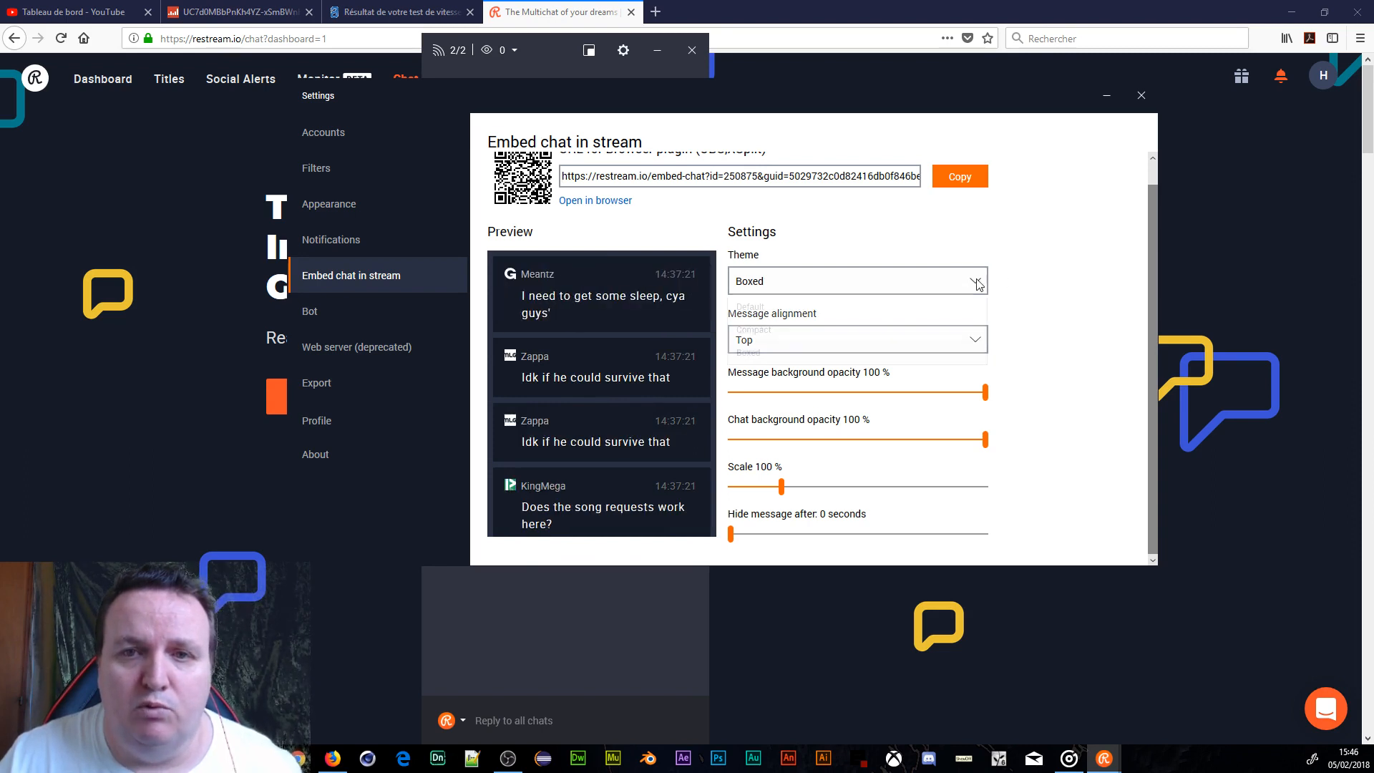
pyautogui.click(820, 308)
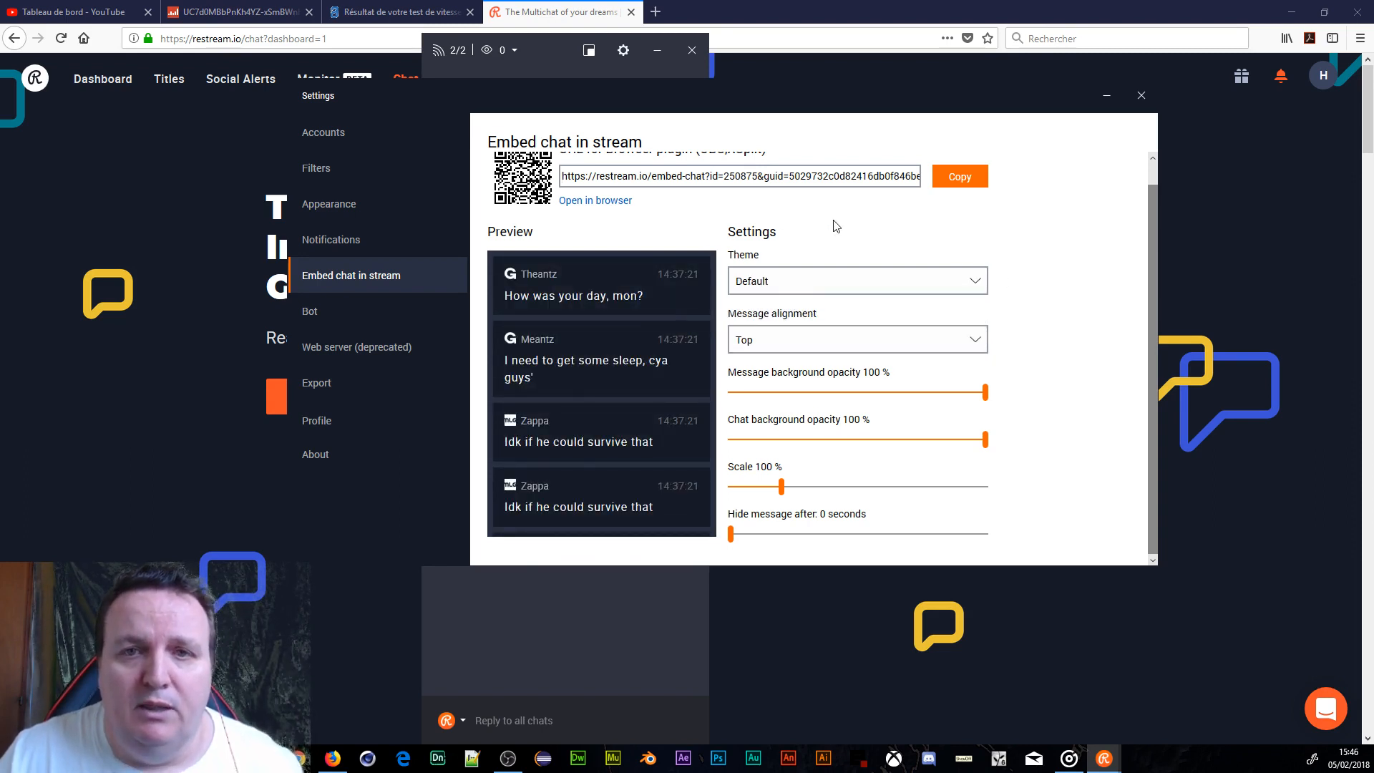
pyautogui.scroll(1, 670, 200)
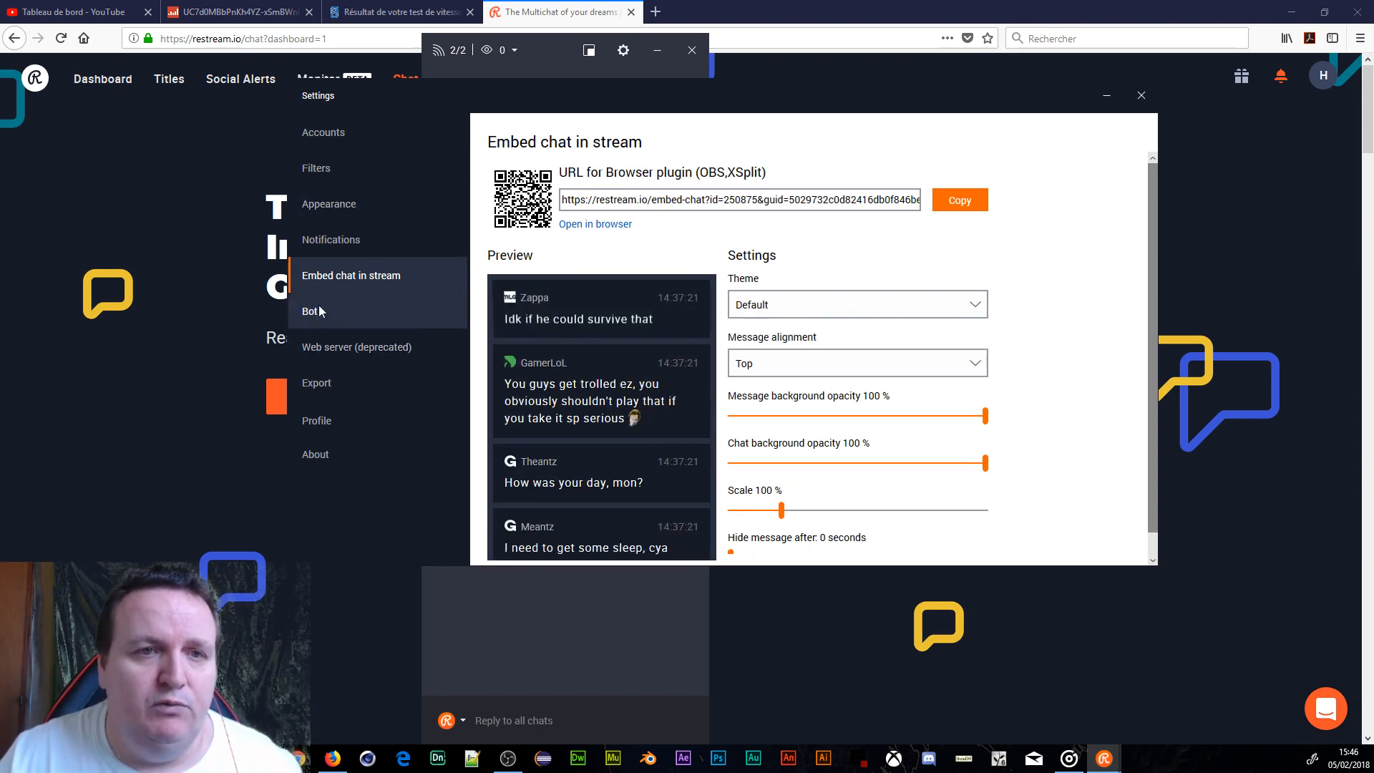
# Open the Appearance settings, make their window taller, and place the chat and settings windows side by side
pyautogui.click(340, 207)
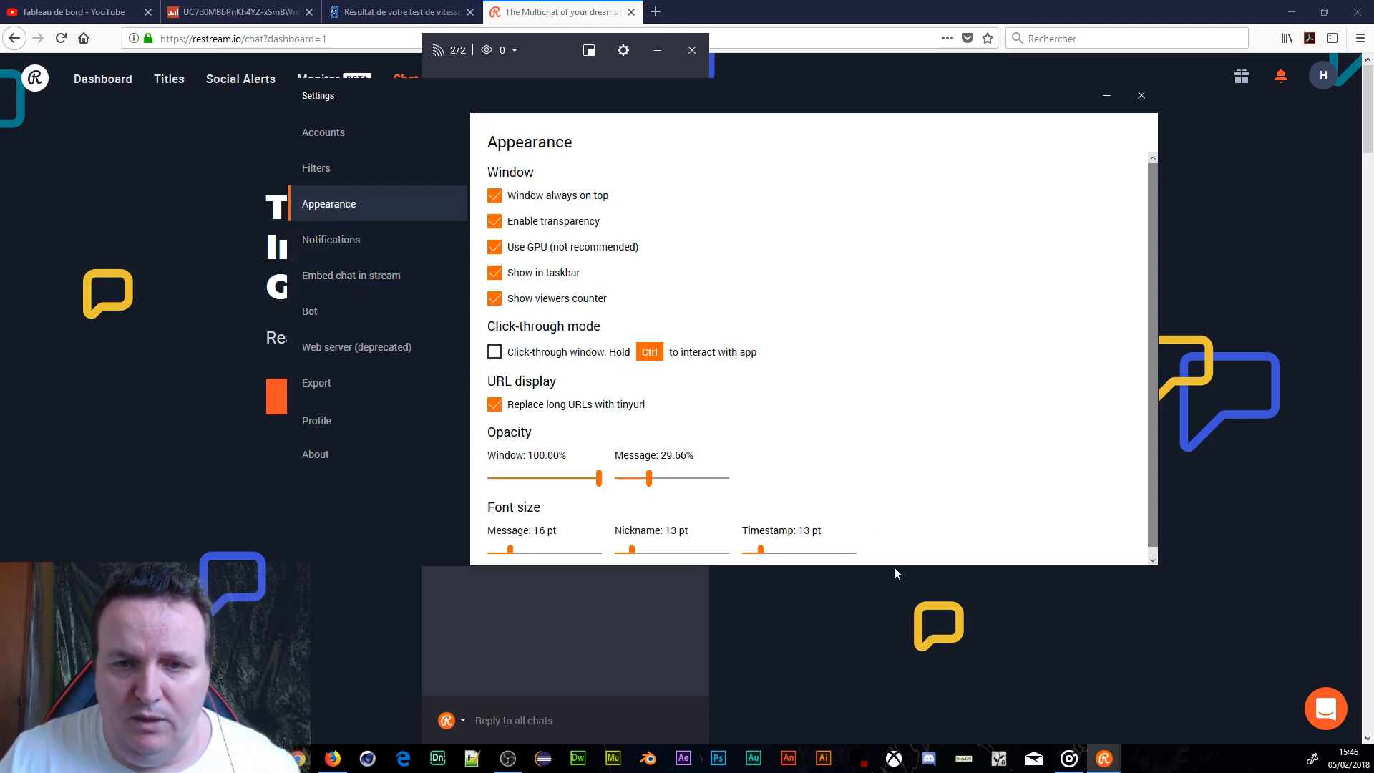
pyautogui.moveTo(891, 563); pyautogui.dragTo(891, 630)
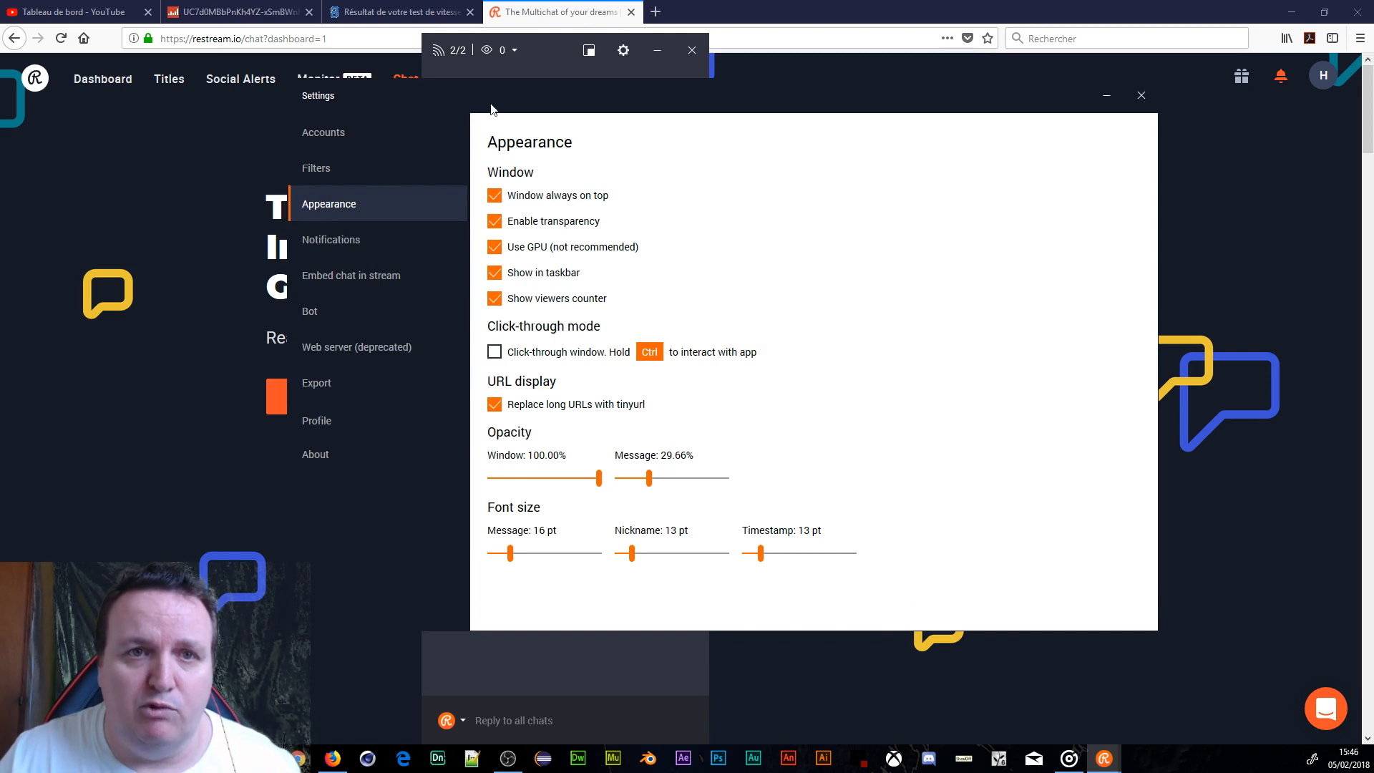
pyautogui.moveTo(540, 53); pyautogui.dragTo(213, 67)
pyautogui.moveTo(732, 105); pyautogui.dragTo(852, 100)
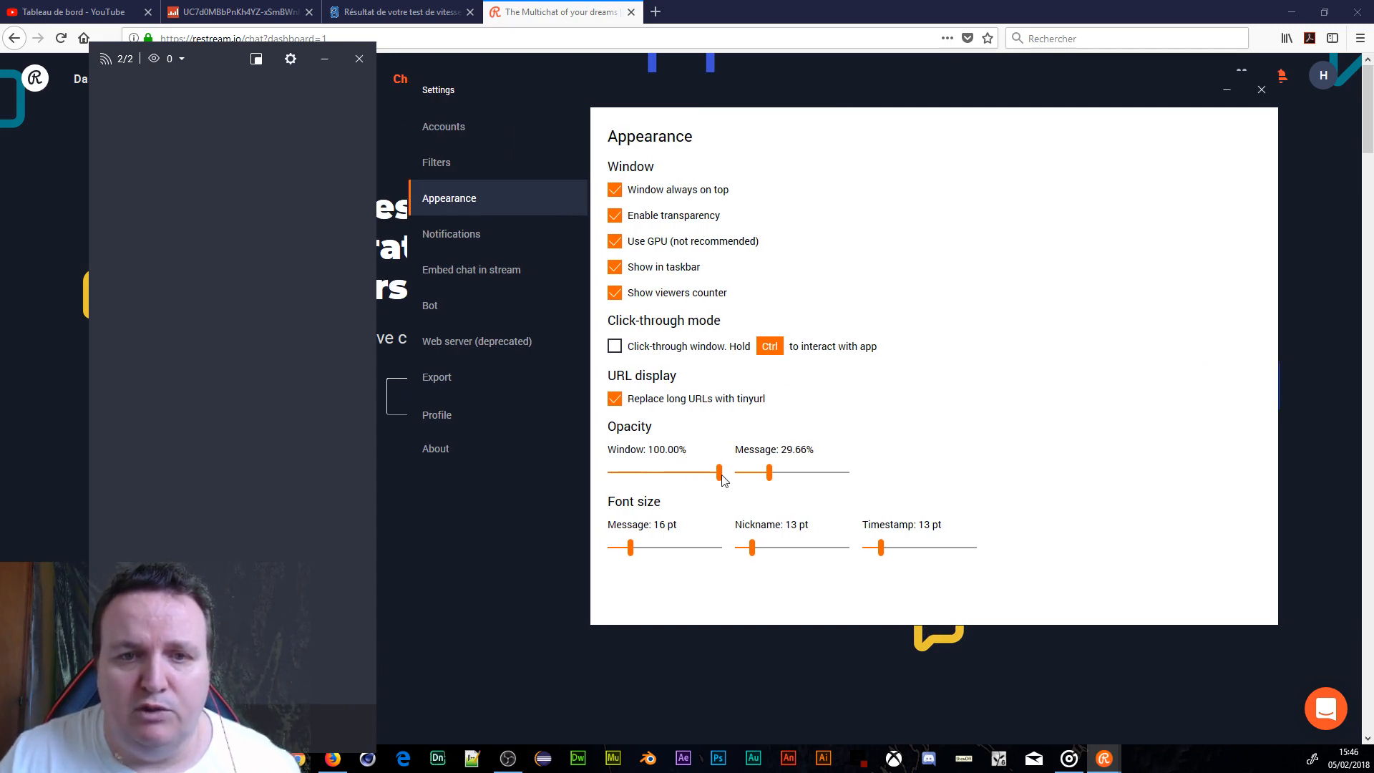
# Set the chat message opacity to 100%, keeping the window opacity at 100%
pyautogui.moveTo(719, 474)
pyautogui.mouseDown()
pyautogui.moveTo(712, 486)
pyautogui.moveTo(671, 484)
pyautogui.moveTo(728, 475)
pyautogui.moveTo(646, 477)
pyautogui.moveTo(724, 469)
pyautogui.moveTo(741, 484)
pyautogui.mouseUp()
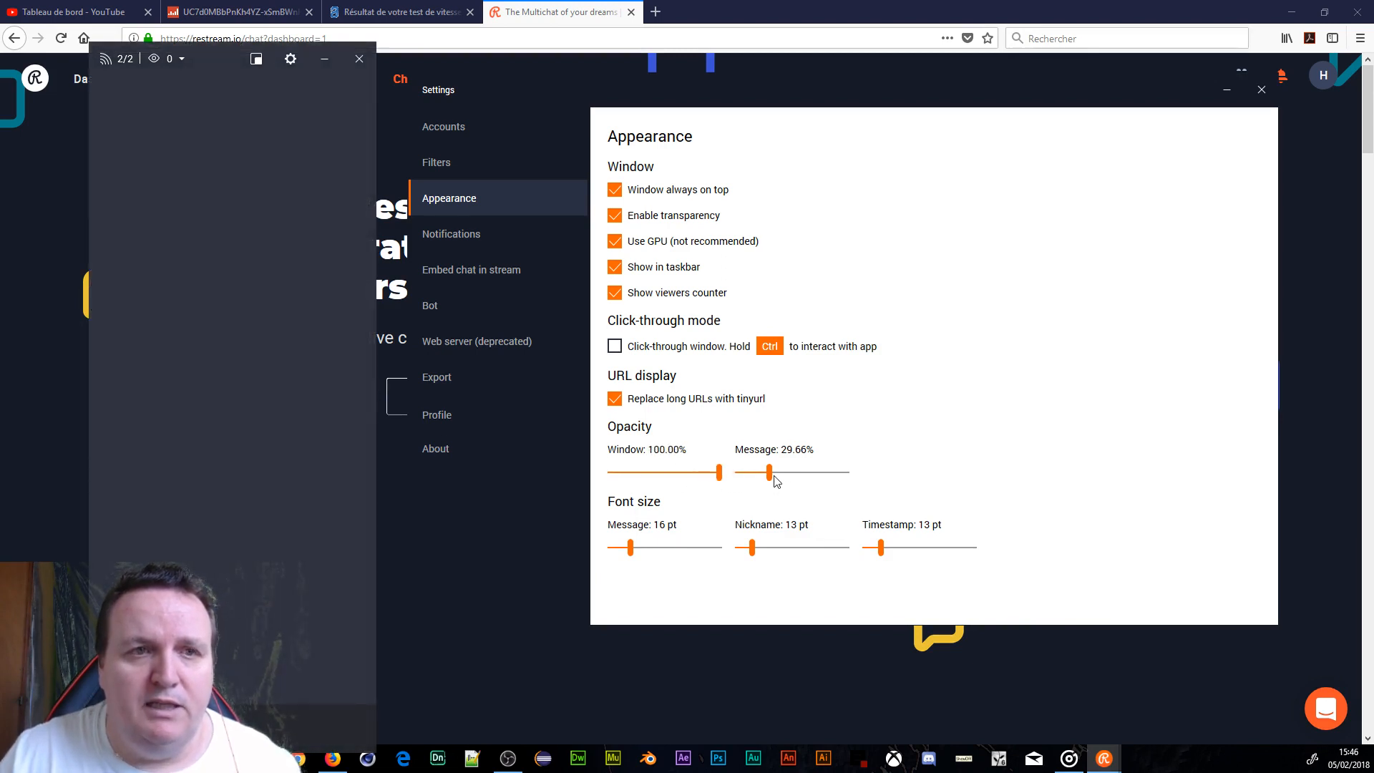
pyautogui.moveTo(784, 481)
pyautogui.mouseDown()
pyautogui.moveTo(796, 481)
pyautogui.moveTo(768, 481)
pyautogui.mouseUp()
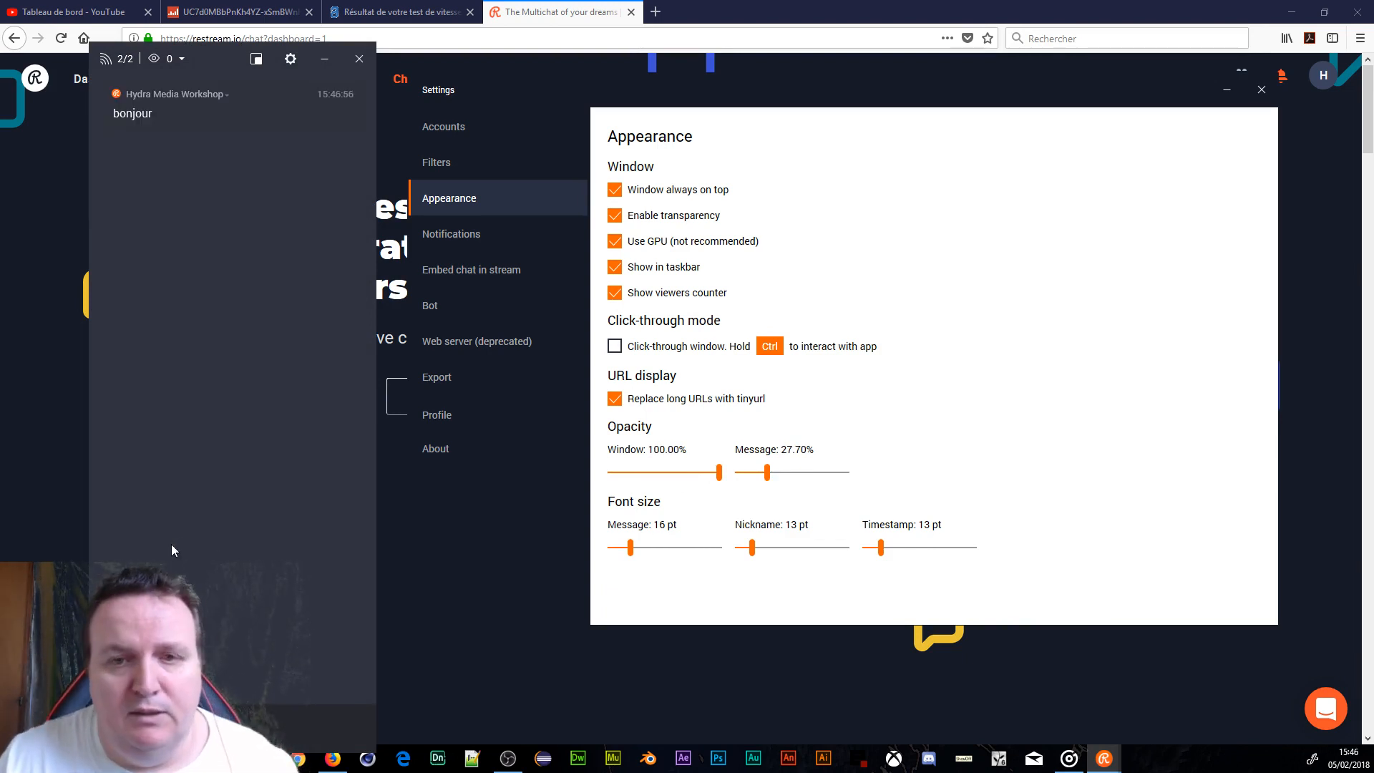
pyautogui.moveTo(770, 479); pyautogui.dragTo(868, 482)
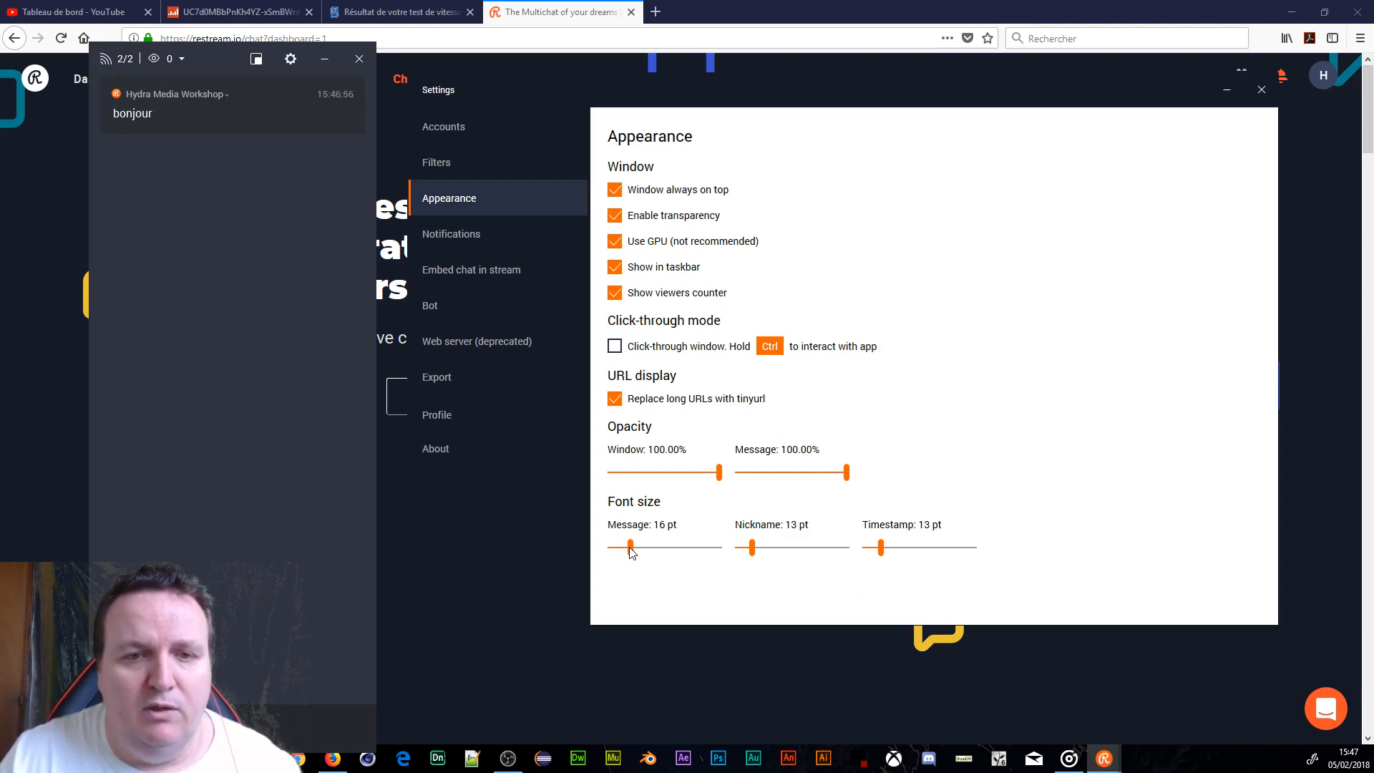
# Set the chat's nickname font size to 16 pt and the timestamp font size to 15 pt
pyautogui.moveTo(630, 552)
pyautogui.mouseDown()
pyautogui.moveTo(672, 552)
pyautogui.moveTo(633, 552)
pyautogui.mouseUp()
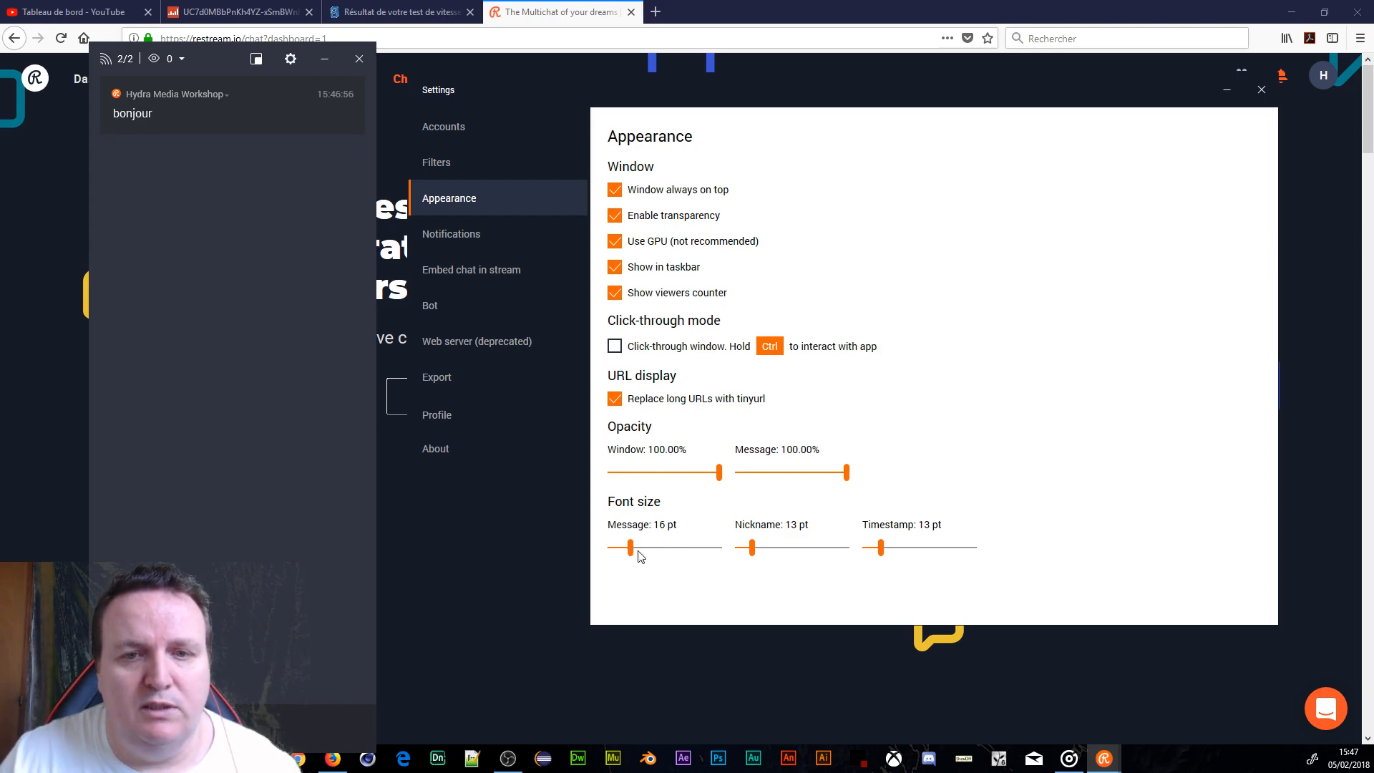
pyautogui.moveTo(752, 551)
pyautogui.mouseDown()
pyautogui.moveTo(780, 552)
pyautogui.moveTo(758, 552)
pyautogui.mouseUp()
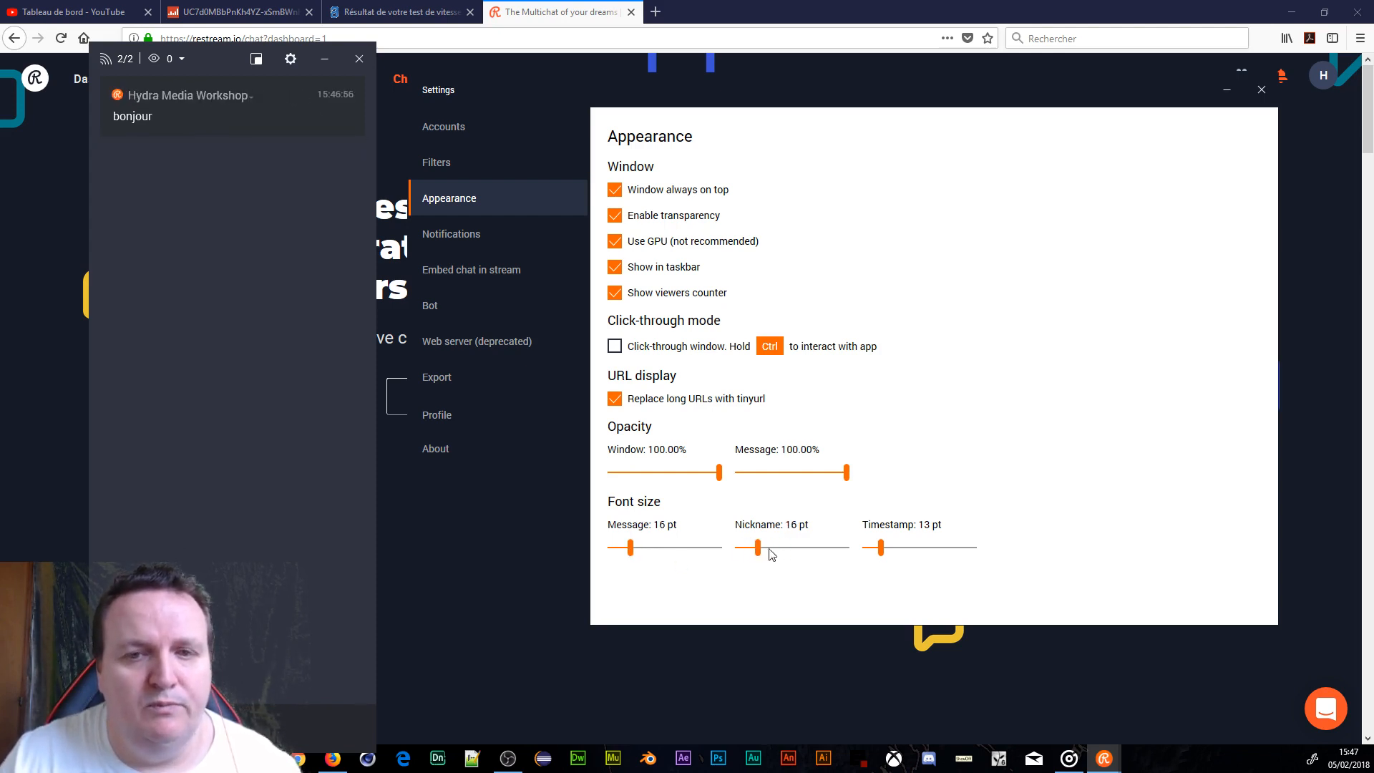
pyautogui.moveTo(884, 553)
pyautogui.mouseDown()
pyautogui.moveTo(915, 552)
pyautogui.moveTo(885, 552)
pyautogui.mouseUp()
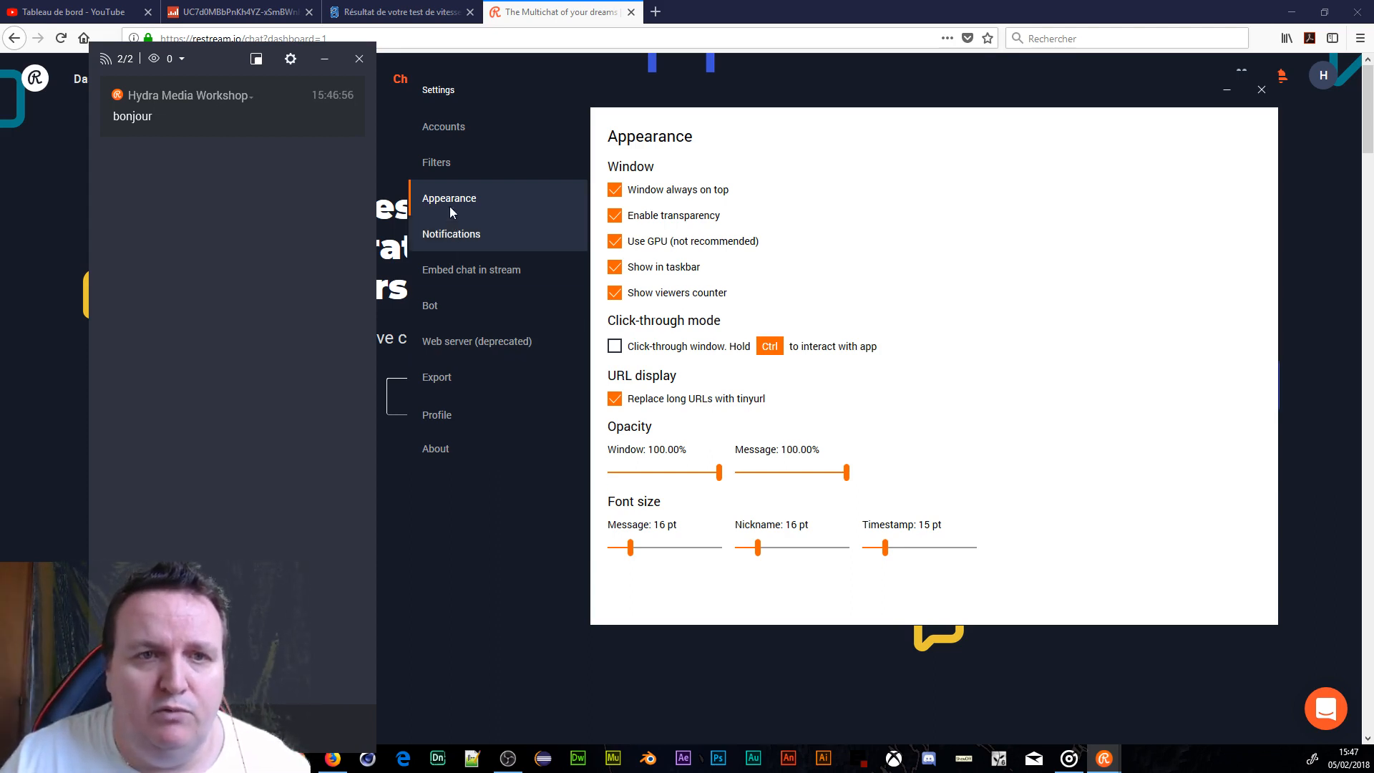
# Review the notification sounds, text-to-speech voices and embedded chat options, and close the chat settings
pyautogui.click(461, 235)
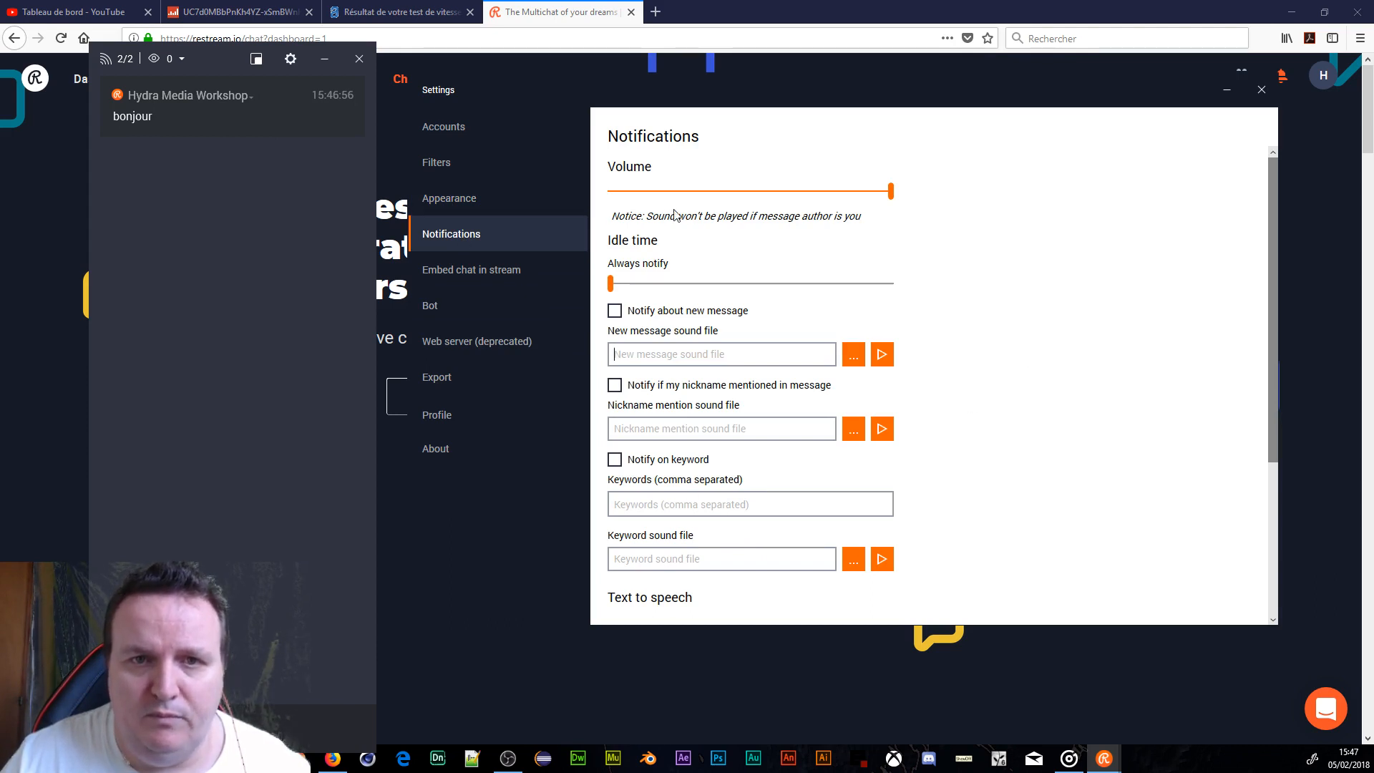
pyautogui.scroll(-3, 833, 280)
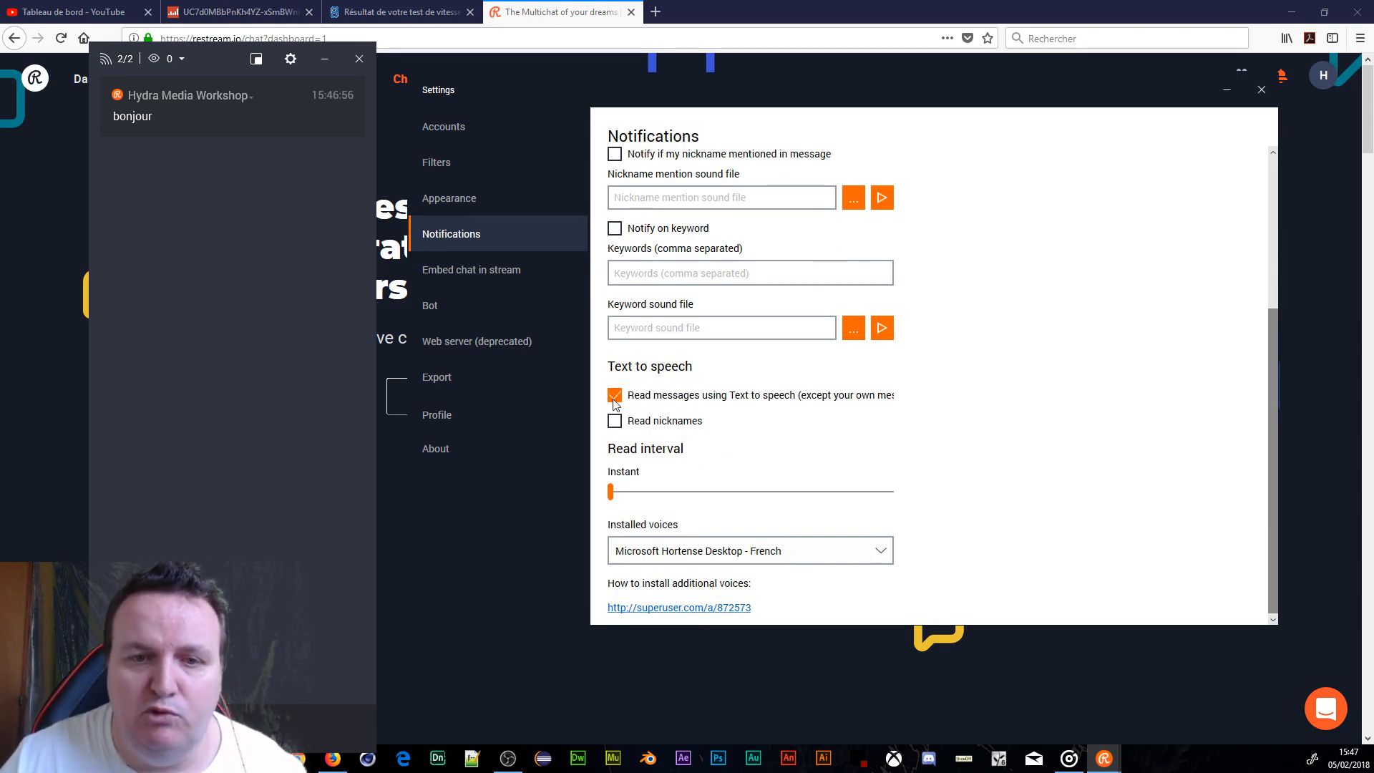
pyautogui.click(888, 555)
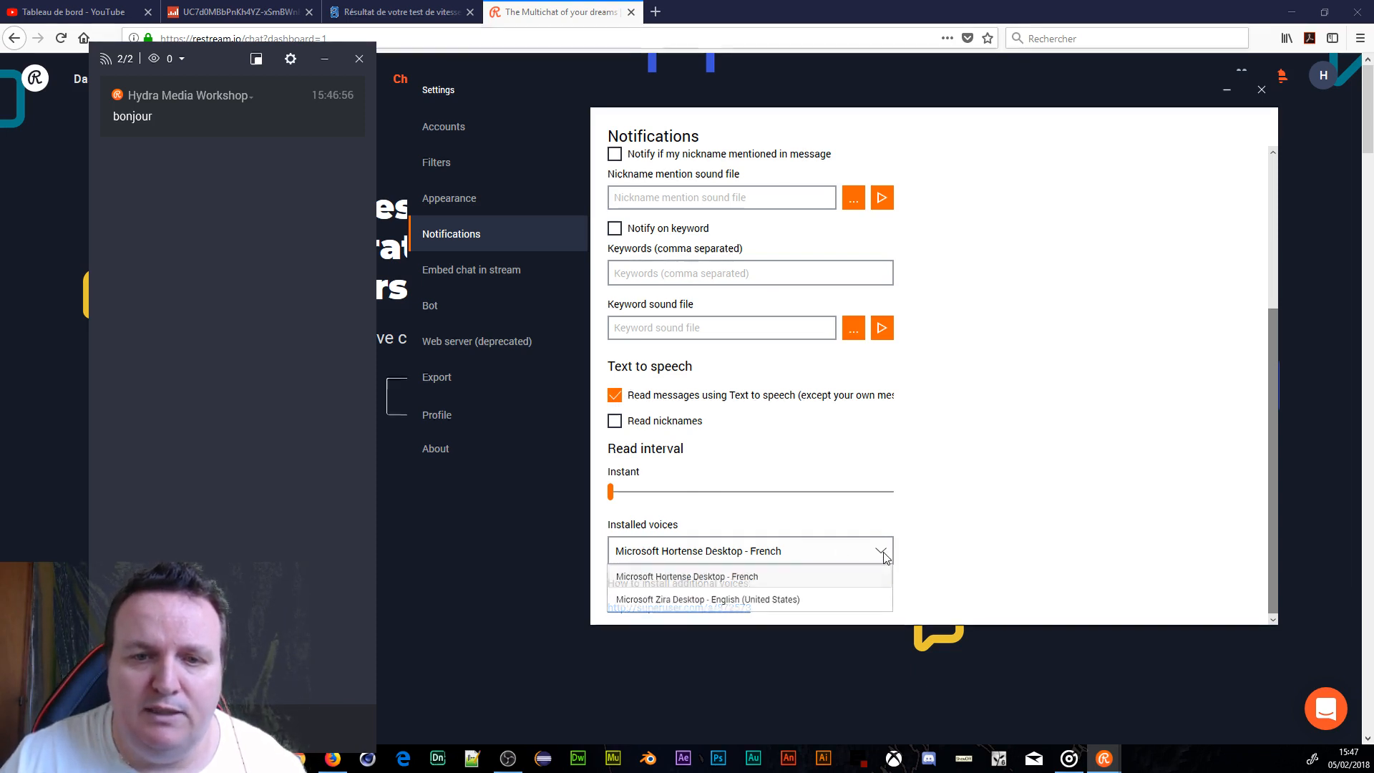
pyautogui.click(884, 557)
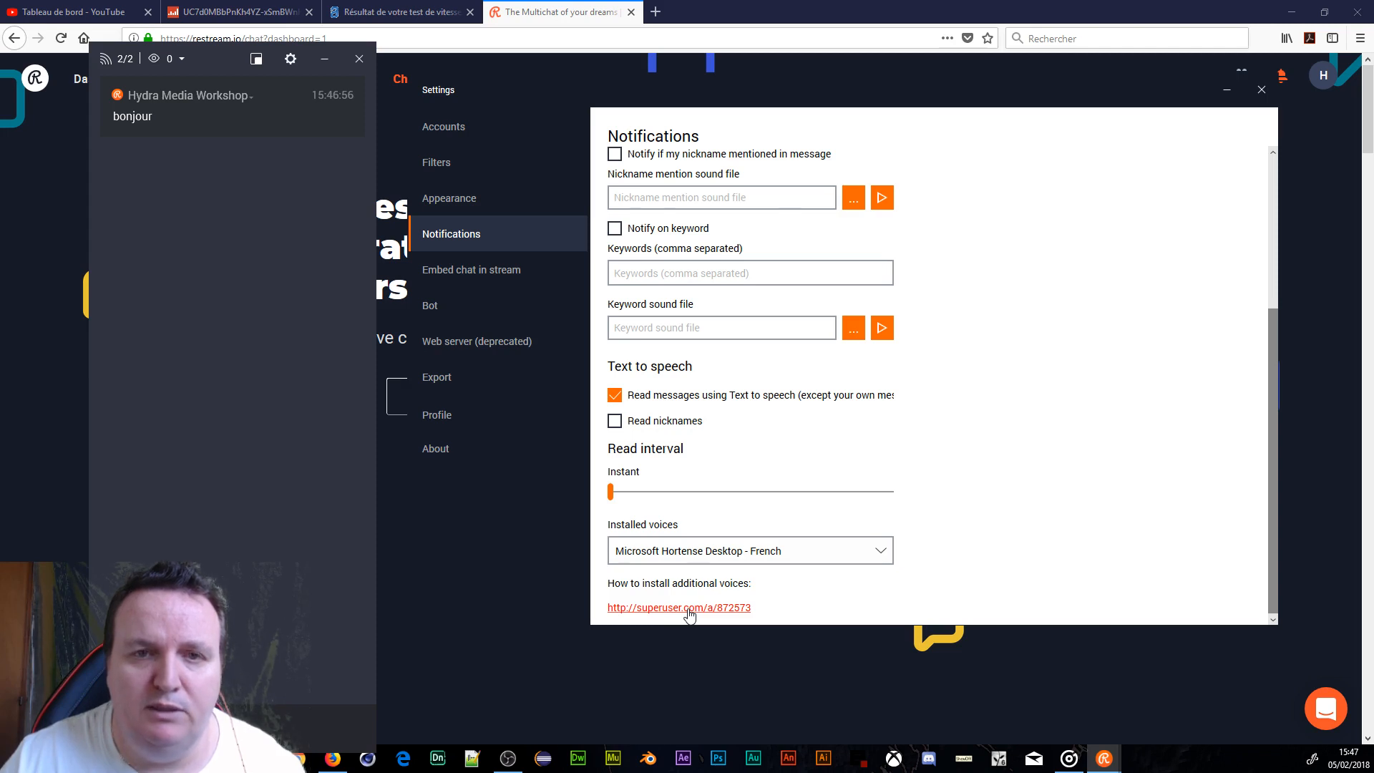
pyautogui.scroll(3, 688, 615)
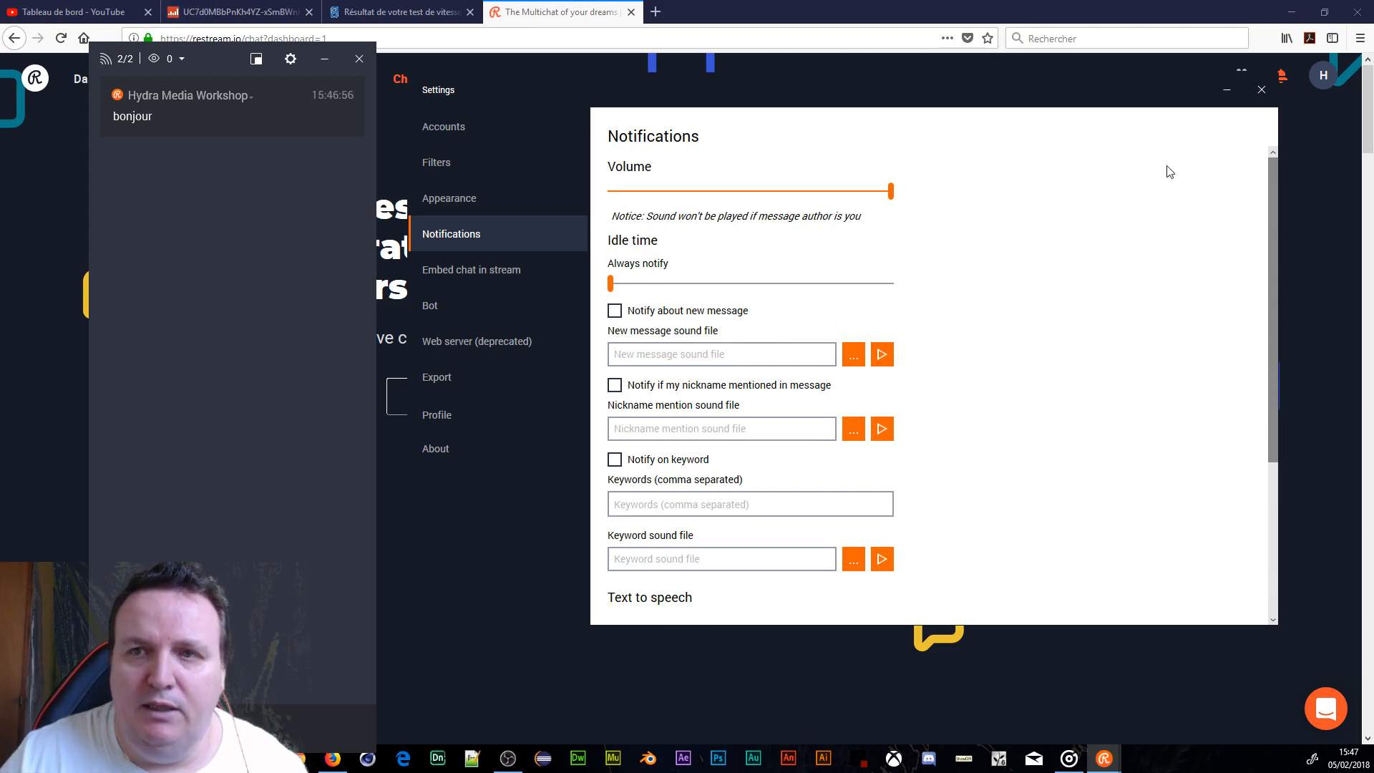
pyautogui.click(452, 275)
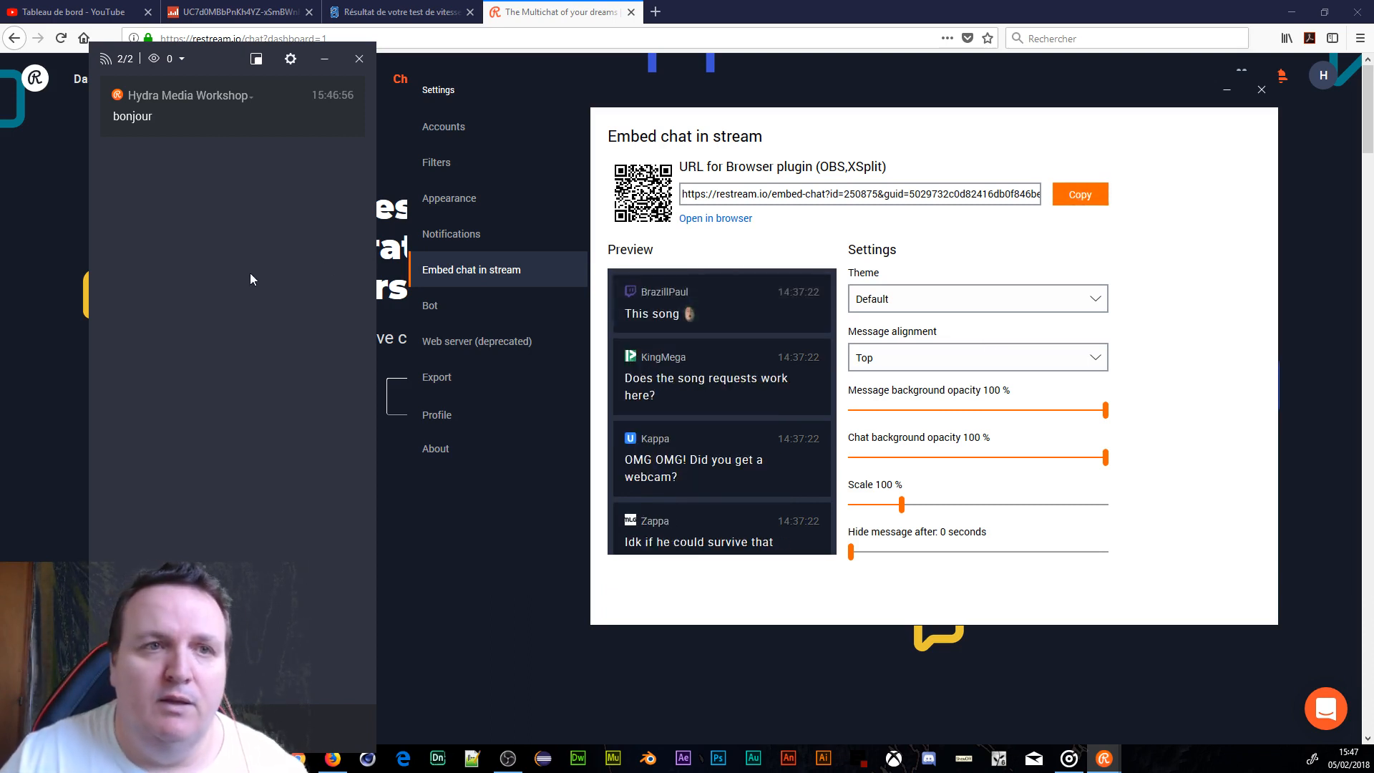
pyautogui.click(1262, 91)
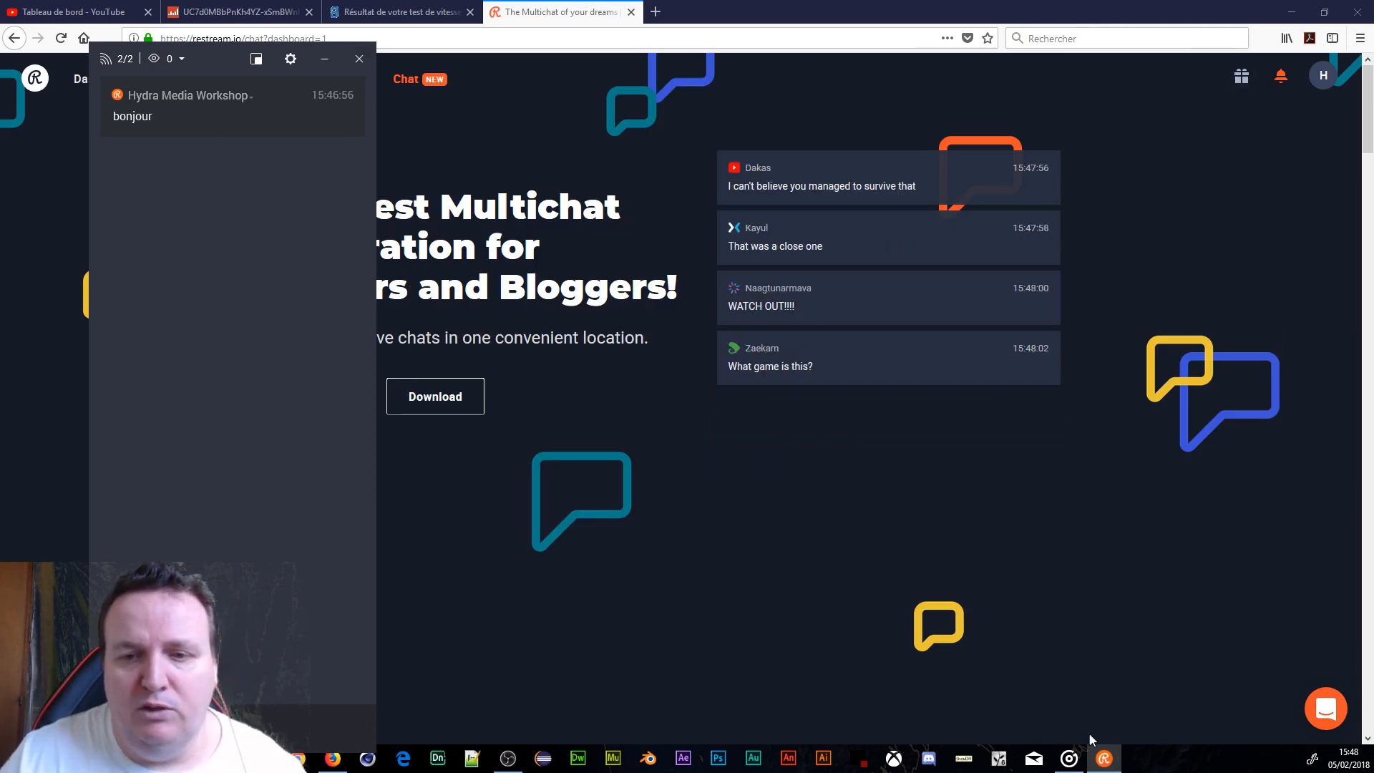
# Move the Restream Chat window off the browser screen and bring it back beside the webcam overlay
pyautogui.moveTo(236, 58); pyautogui.dragTo(143, 595)
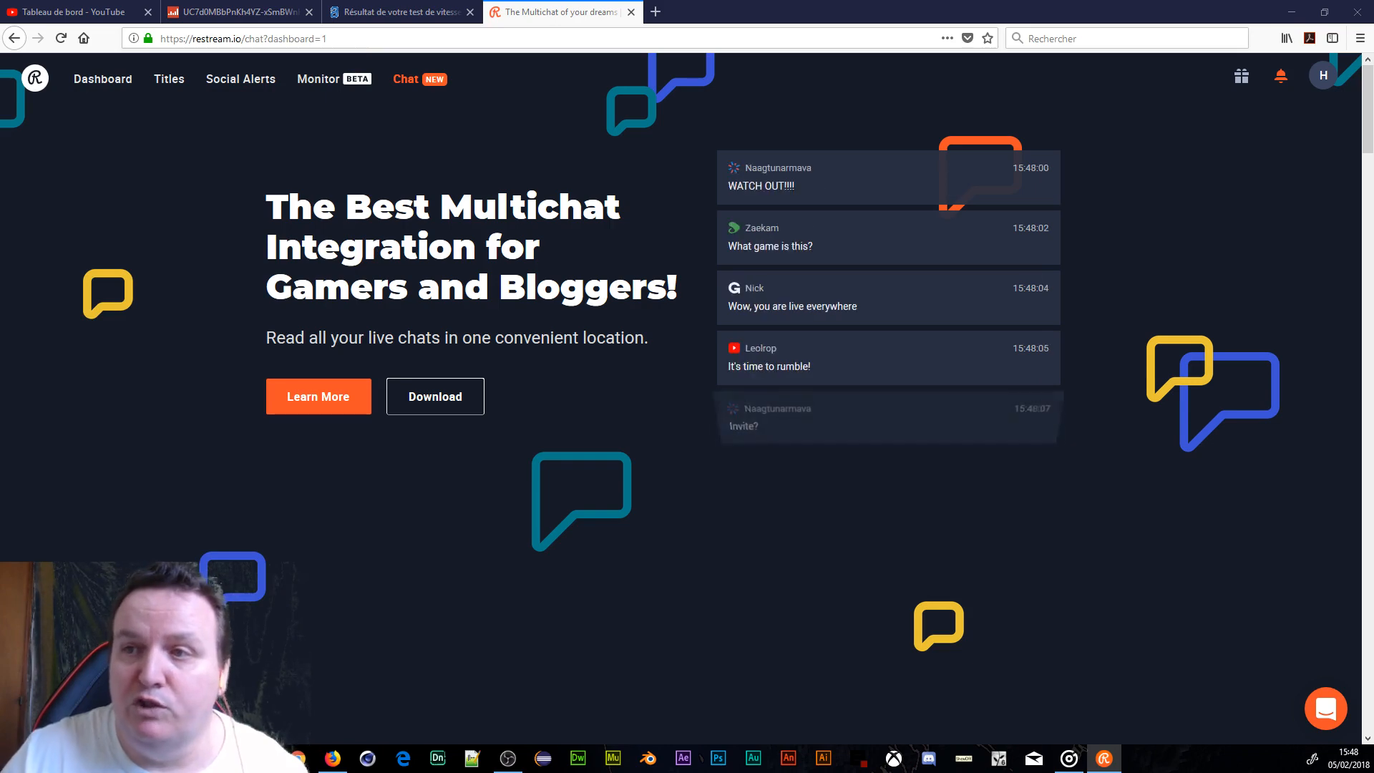
pyautogui.moveTo(1367, 28)
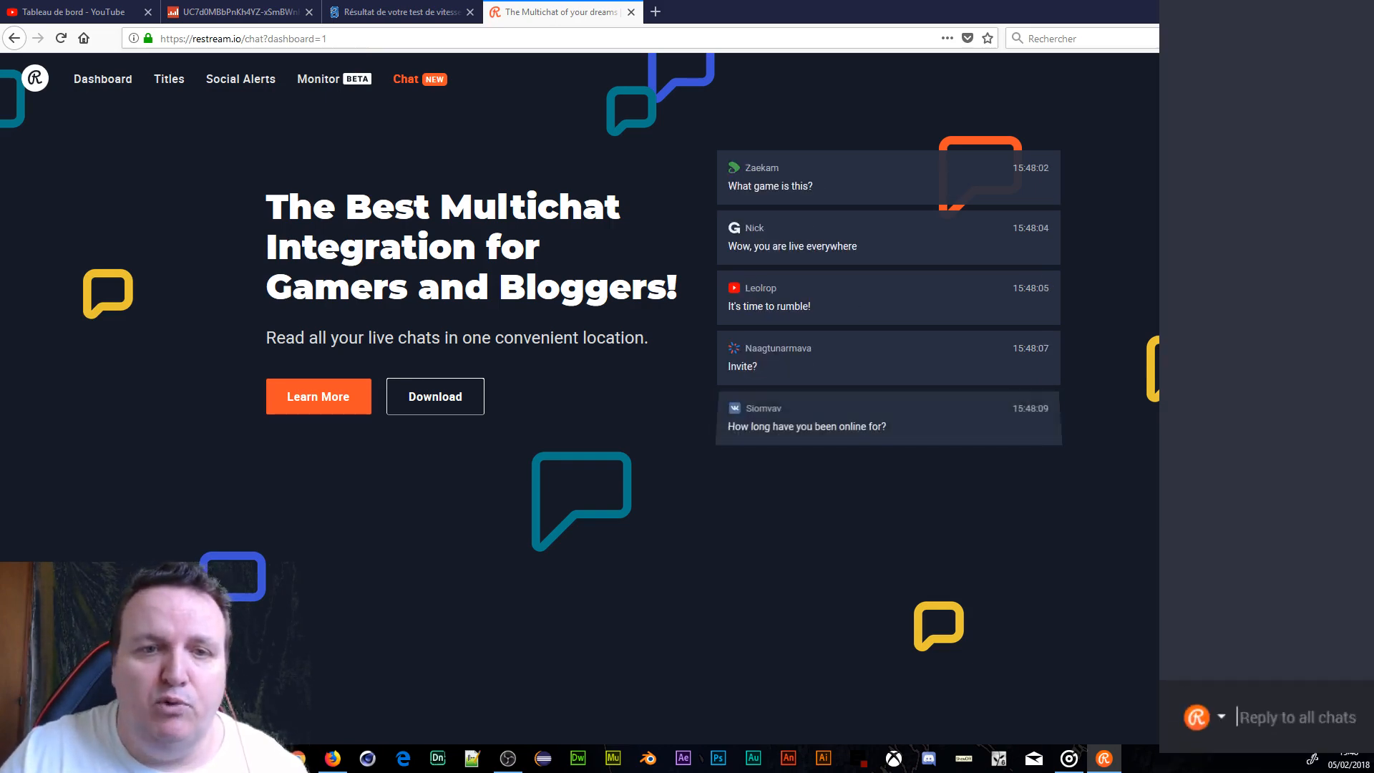
pyautogui.moveTo(1303, 28); pyautogui.dragTo(441, 28)
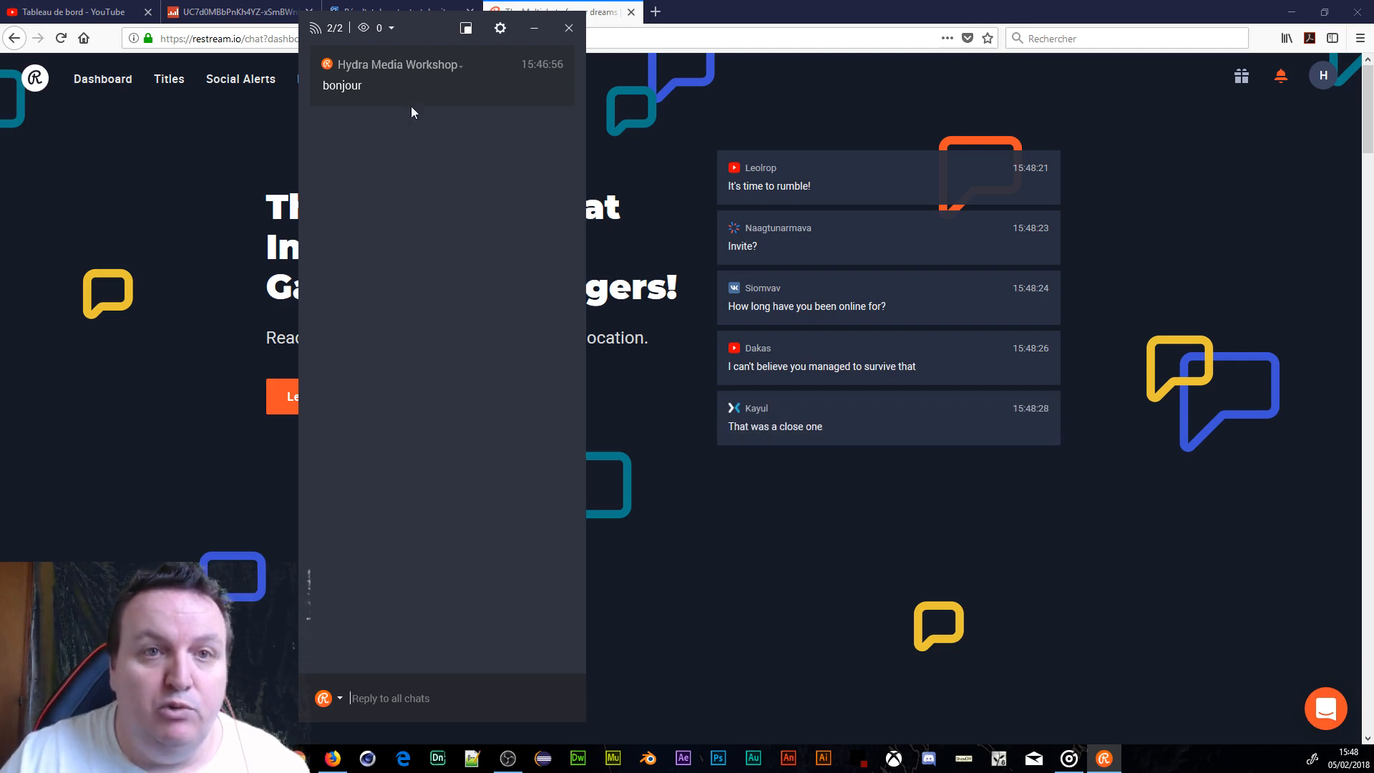
# Reopen the chat settings and review the profile, export and deprecated web server options
pyautogui.click(498, 30)
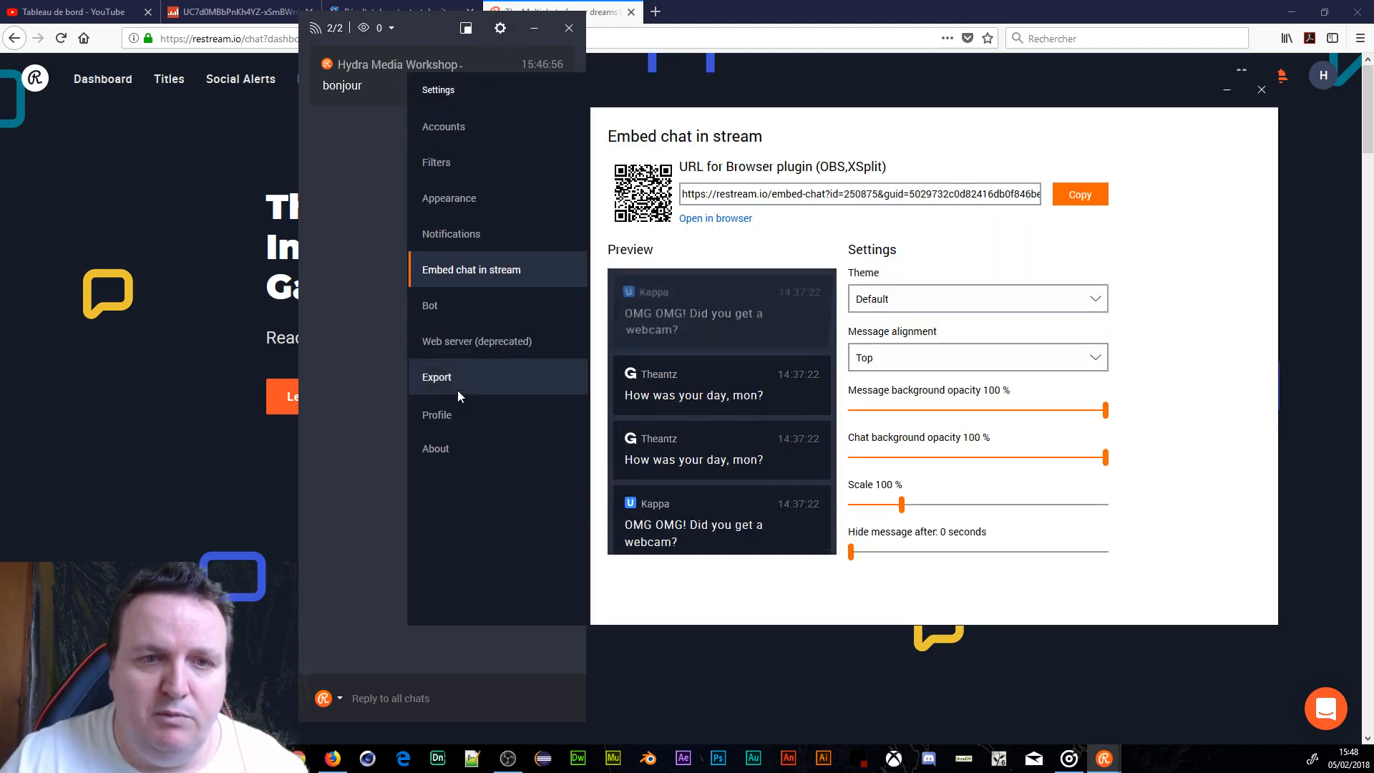
pyautogui.click(446, 417)
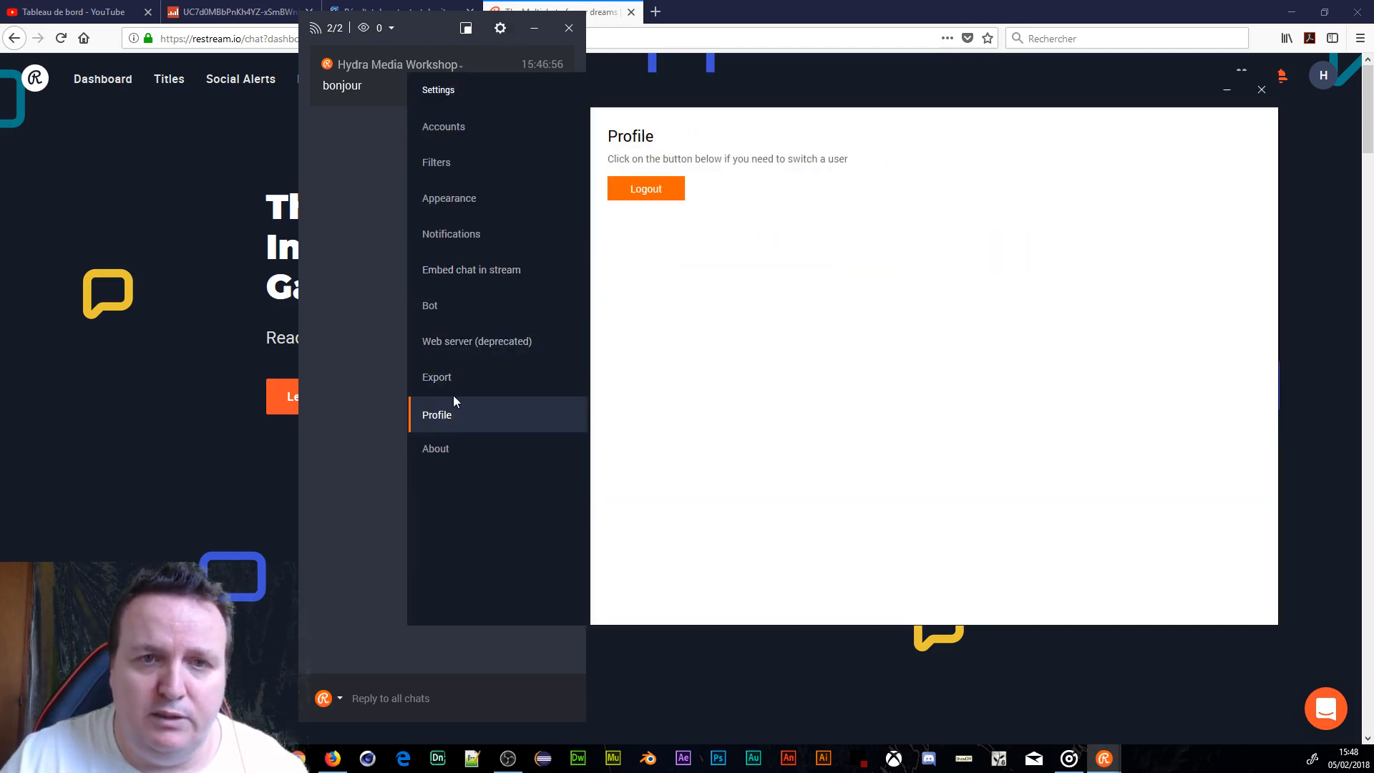
pyautogui.click(453, 393)
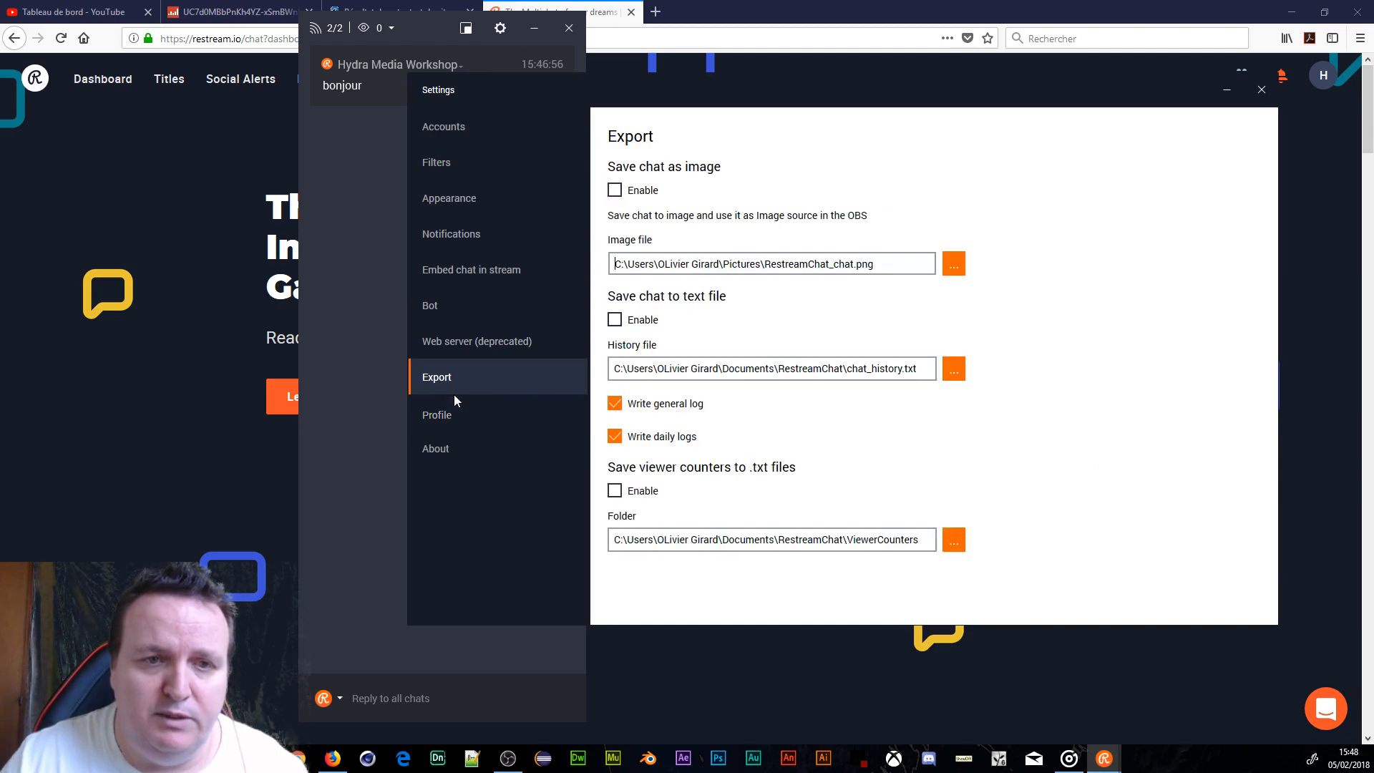
pyautogui.click(454, 345)
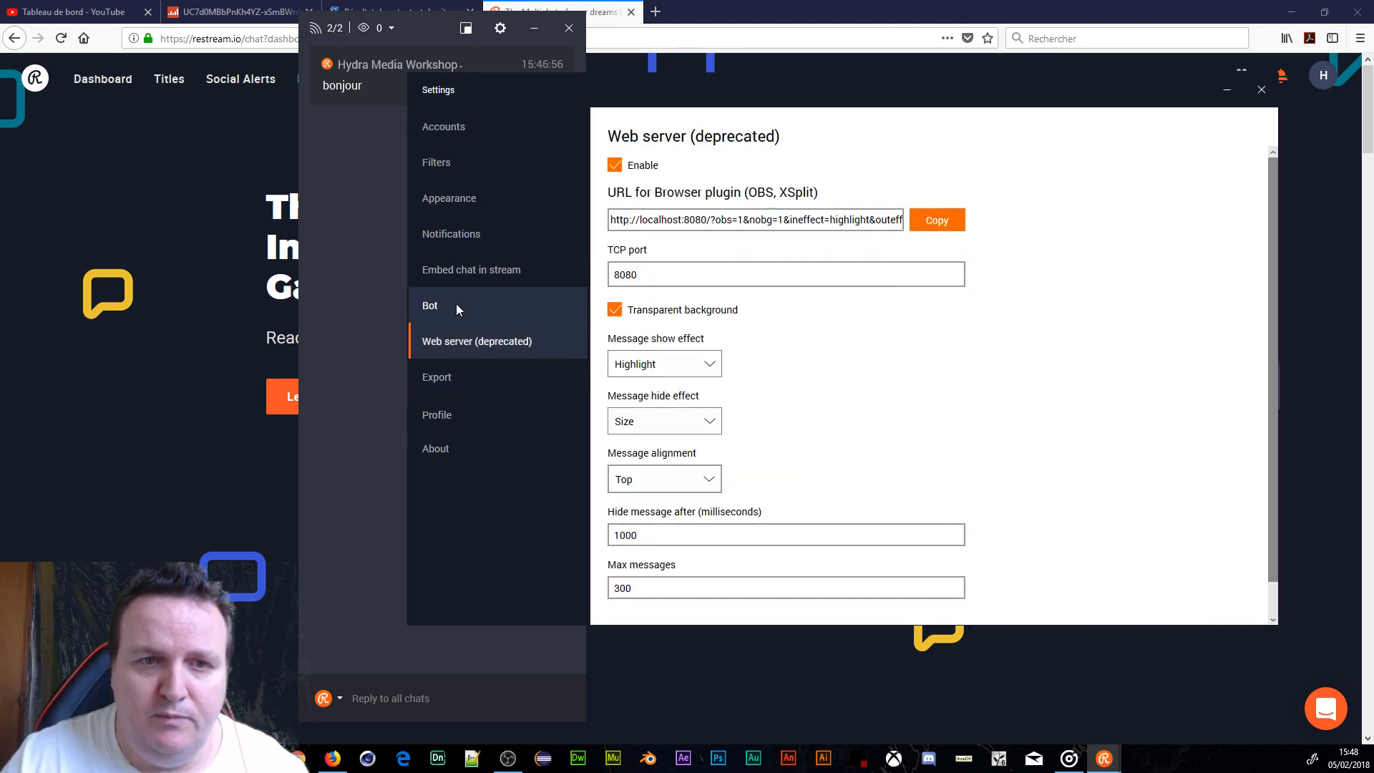
pyautogui.scroll(-2, 716, 369)
pyautogui.scroll(2, 716, 369)
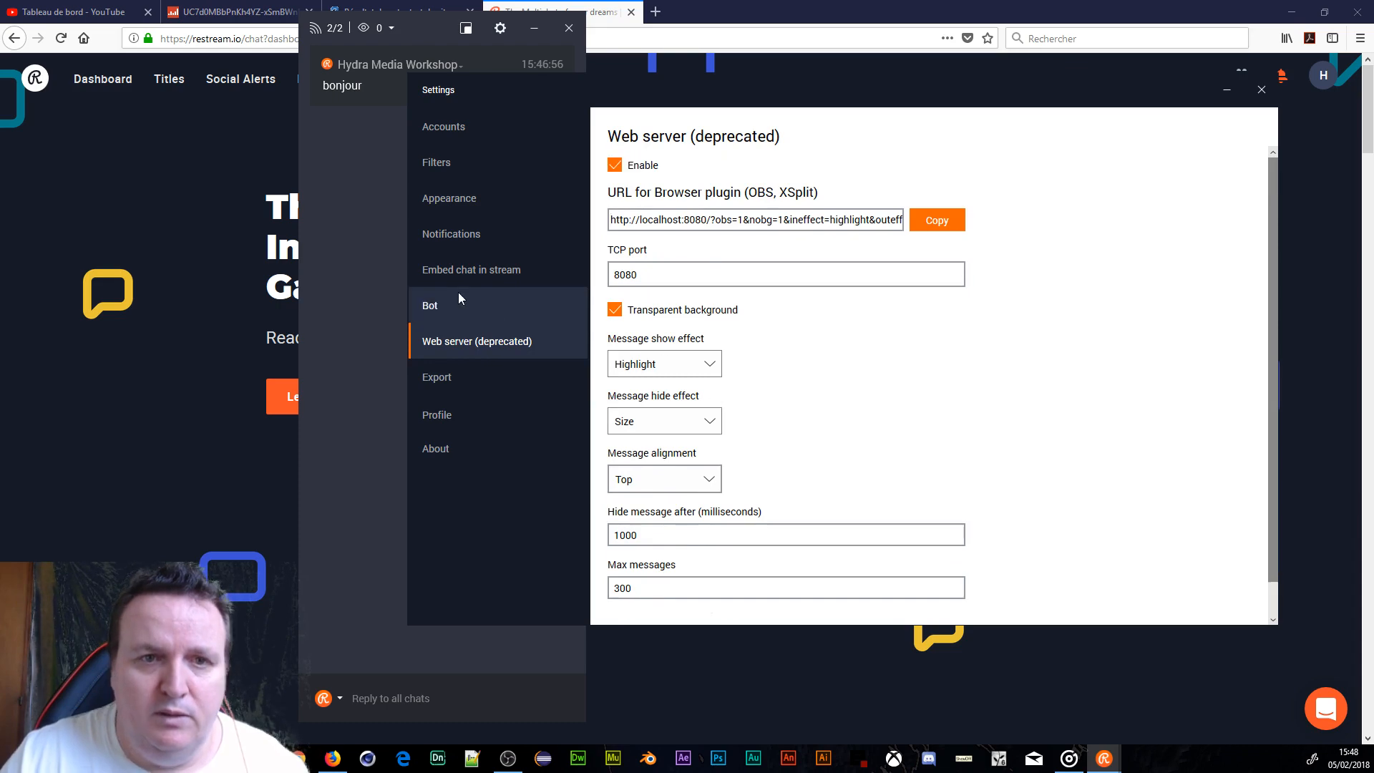
# Review the chat's bot, embedding, notification, appearance and word filter settings, and close the settings window
pyautogui.click(448, 306)
pyautogui.click(466, 271)
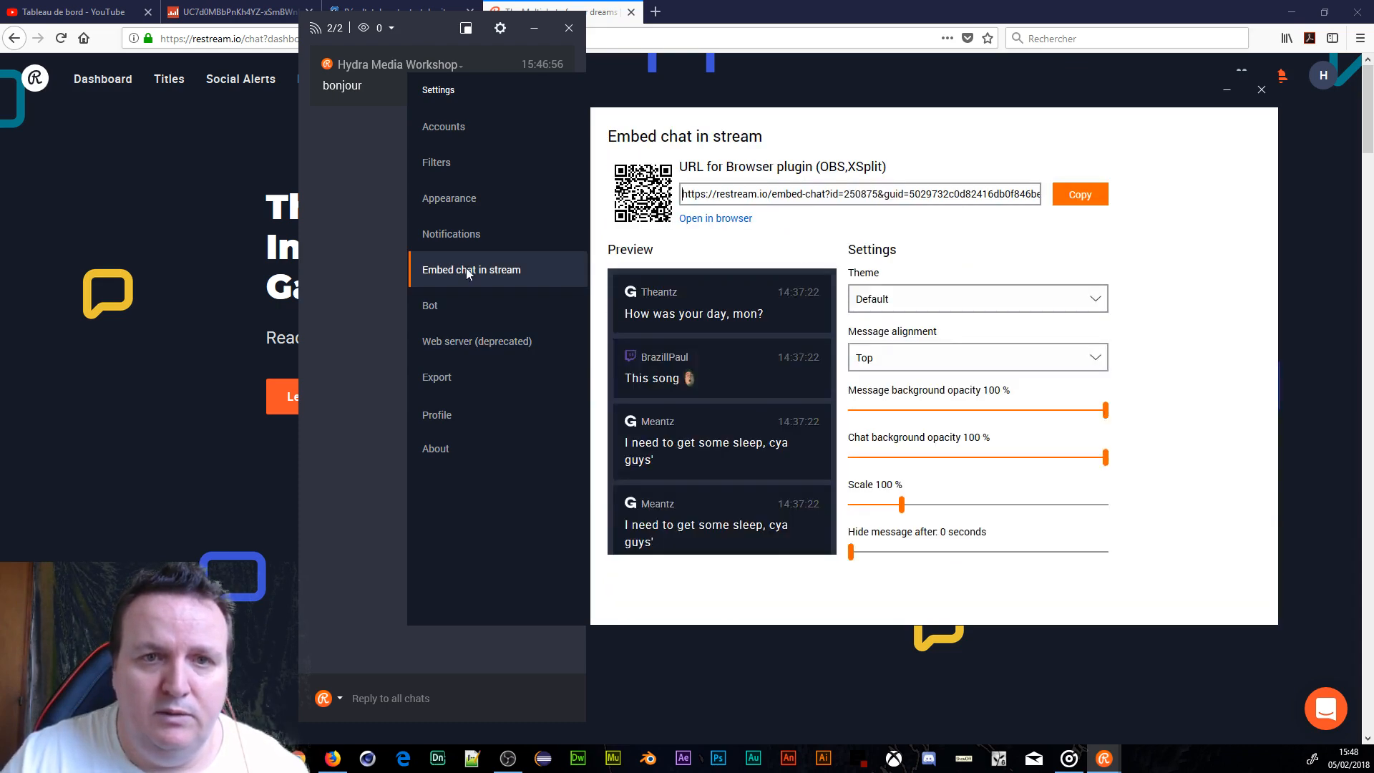
pyautogui.click(463, 234)
pyautogui.click(465, 212)
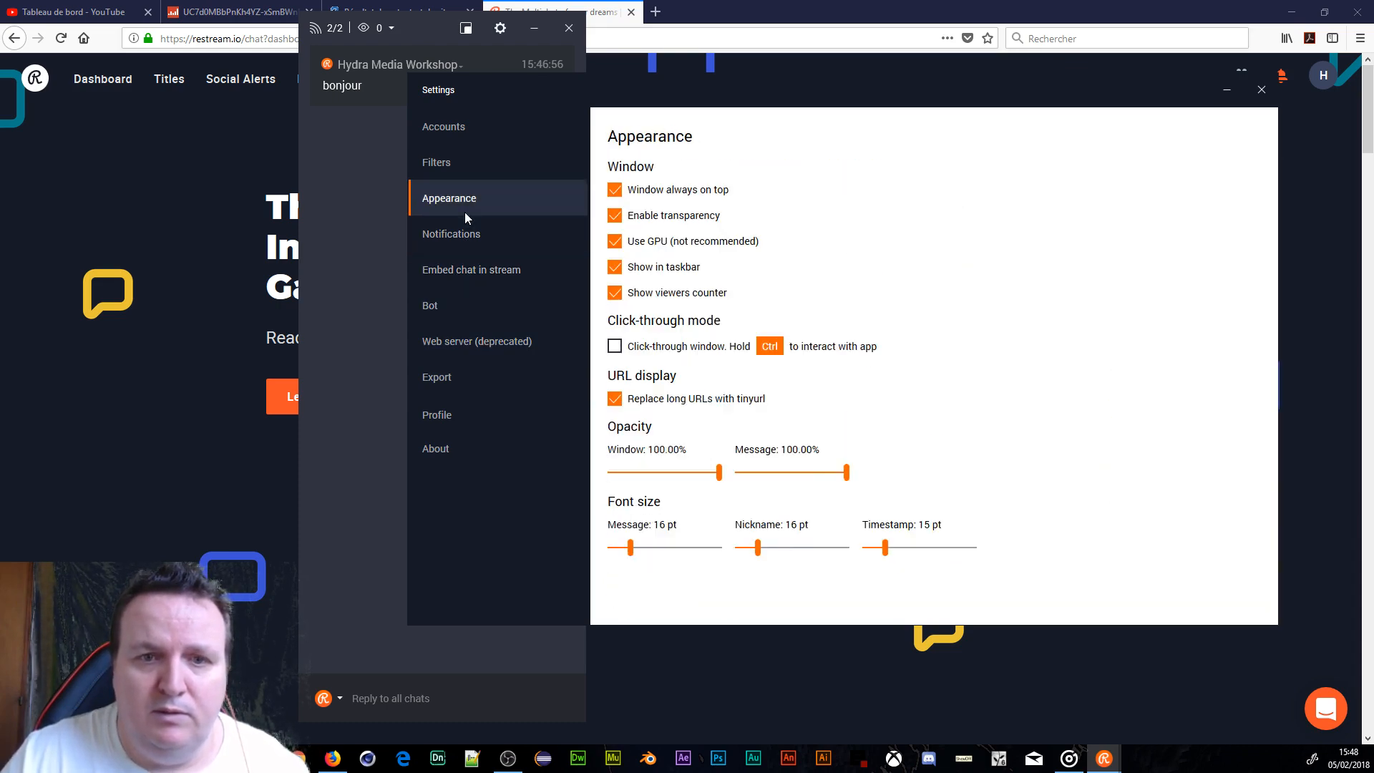
pyautogui.click(467, 162)
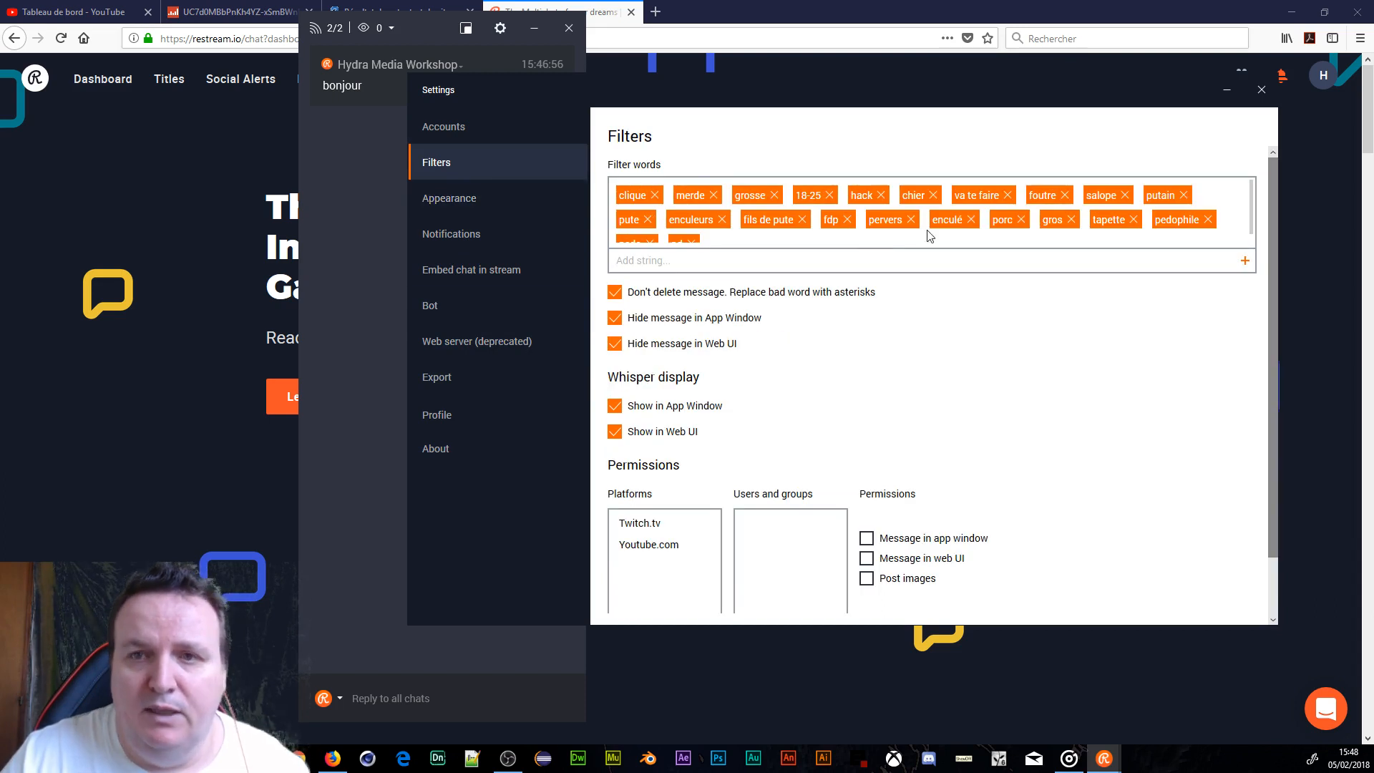
pyautogui.scroll(-1, 935, 229)
pyautogui.scroll(1, 938, 223)
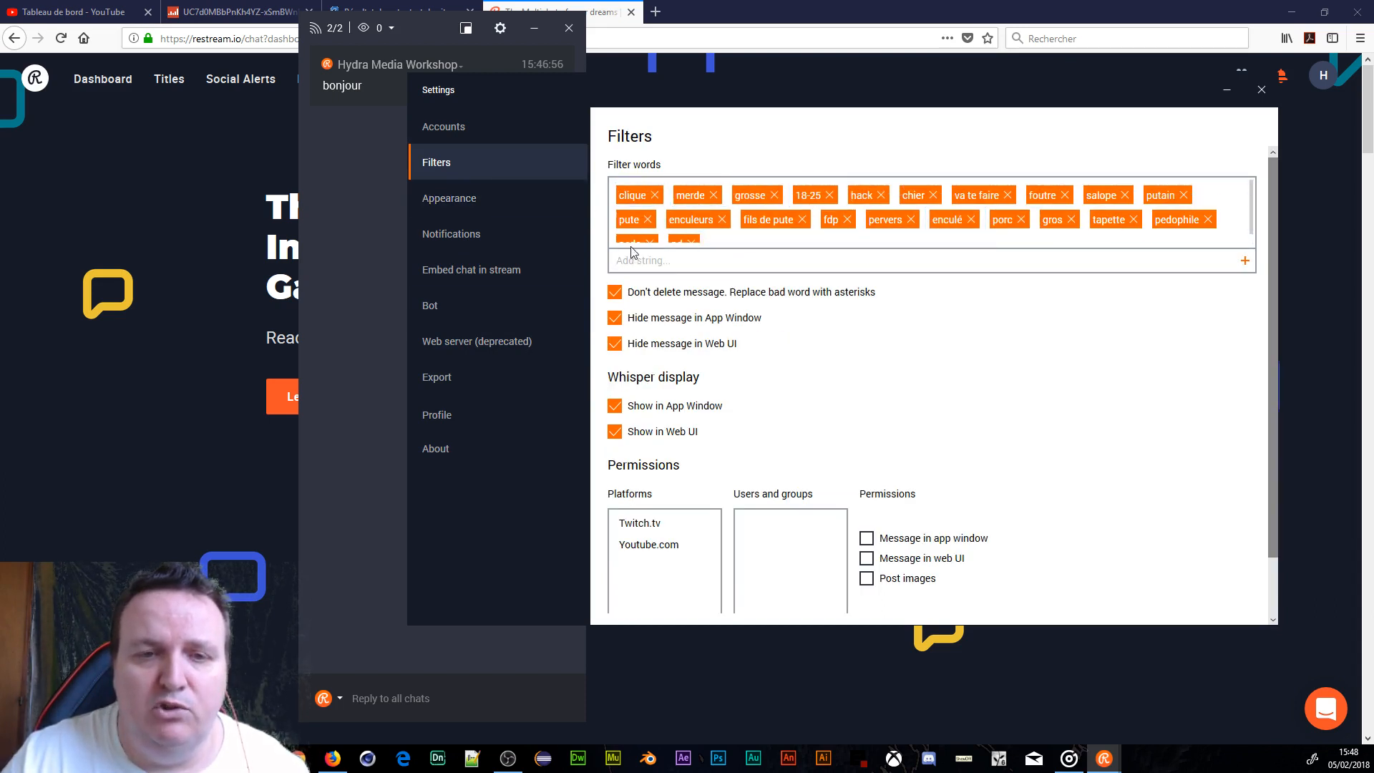
pyautogui.click(465, 199)
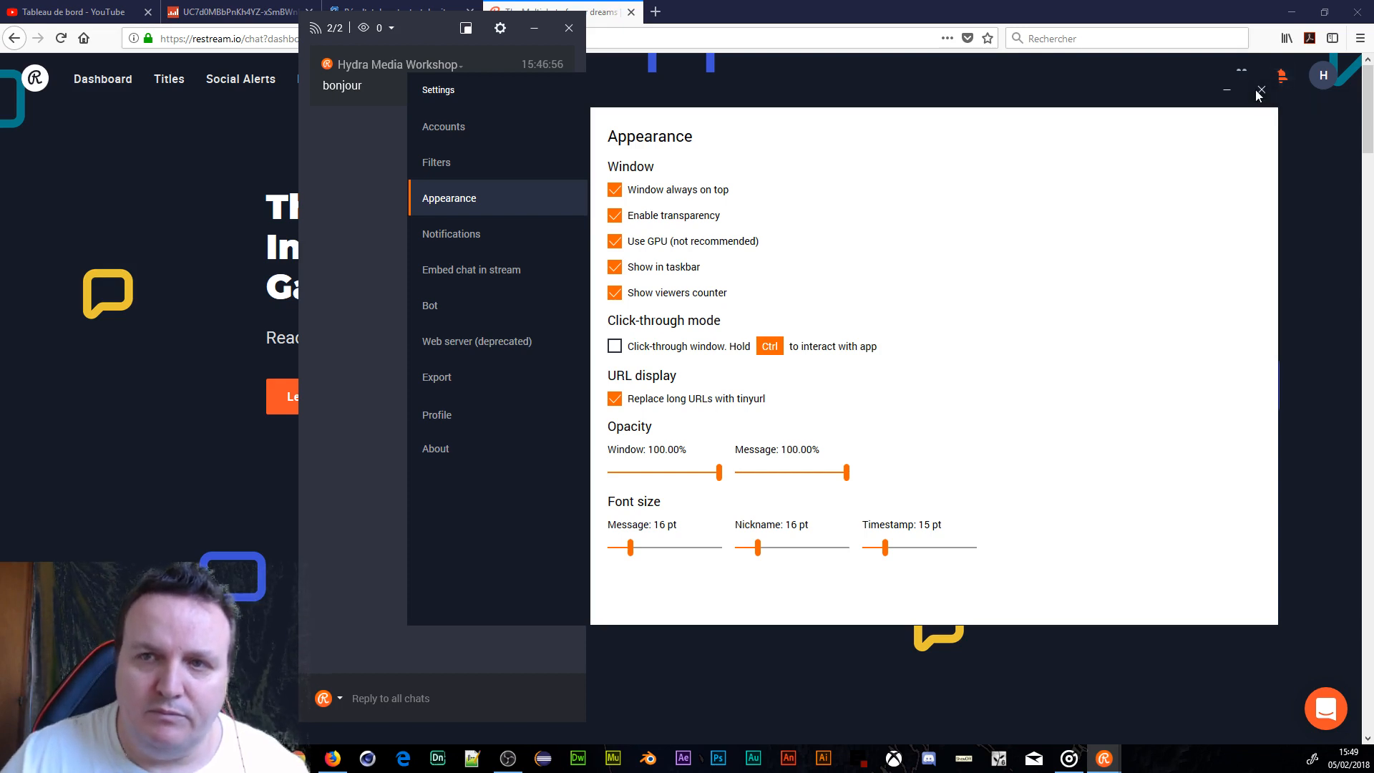
pyautogui.click(1259, 91)
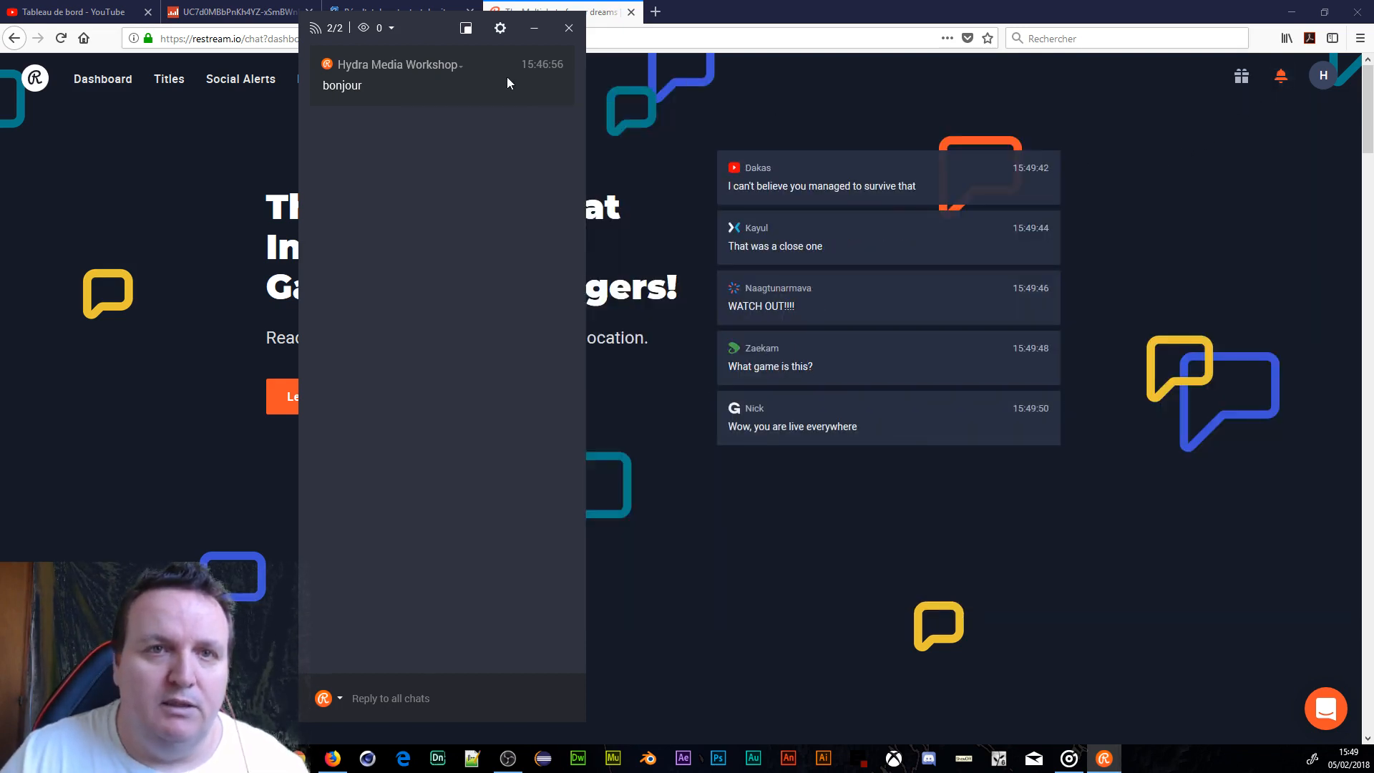
# Clear the chat window from the browser view, switch to OBS and close its stream settings without saving
pyautogui.click(421, 31)
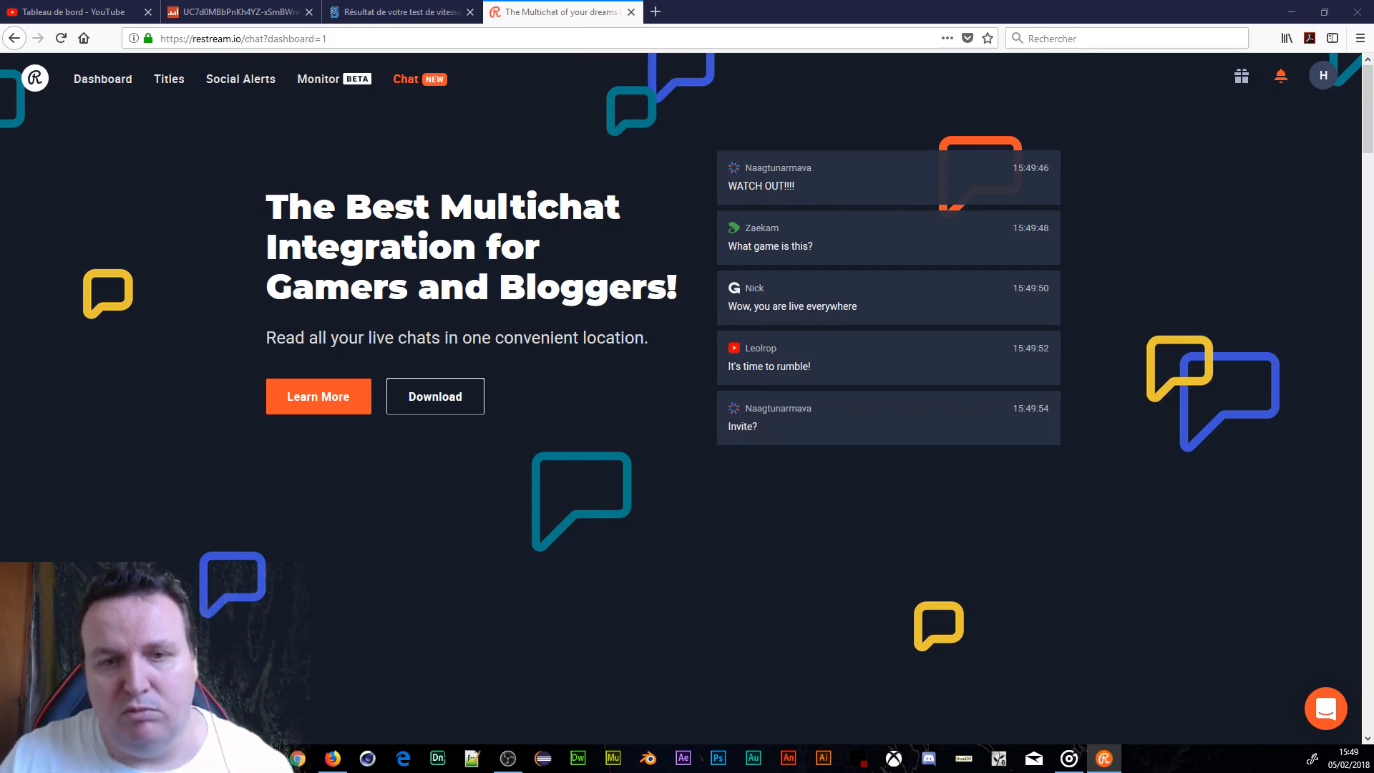
pyautogui.click(507, 758)
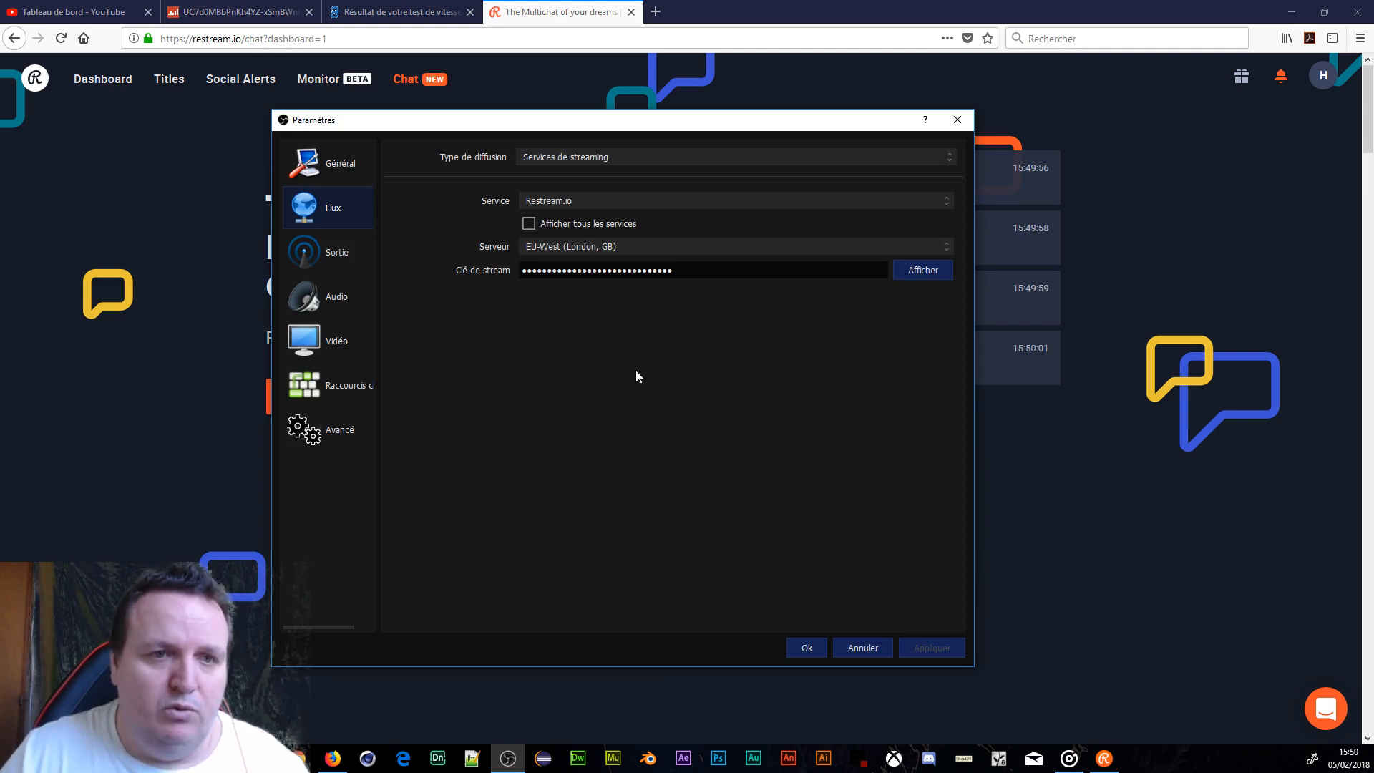
pyautogui.click(866, 649)
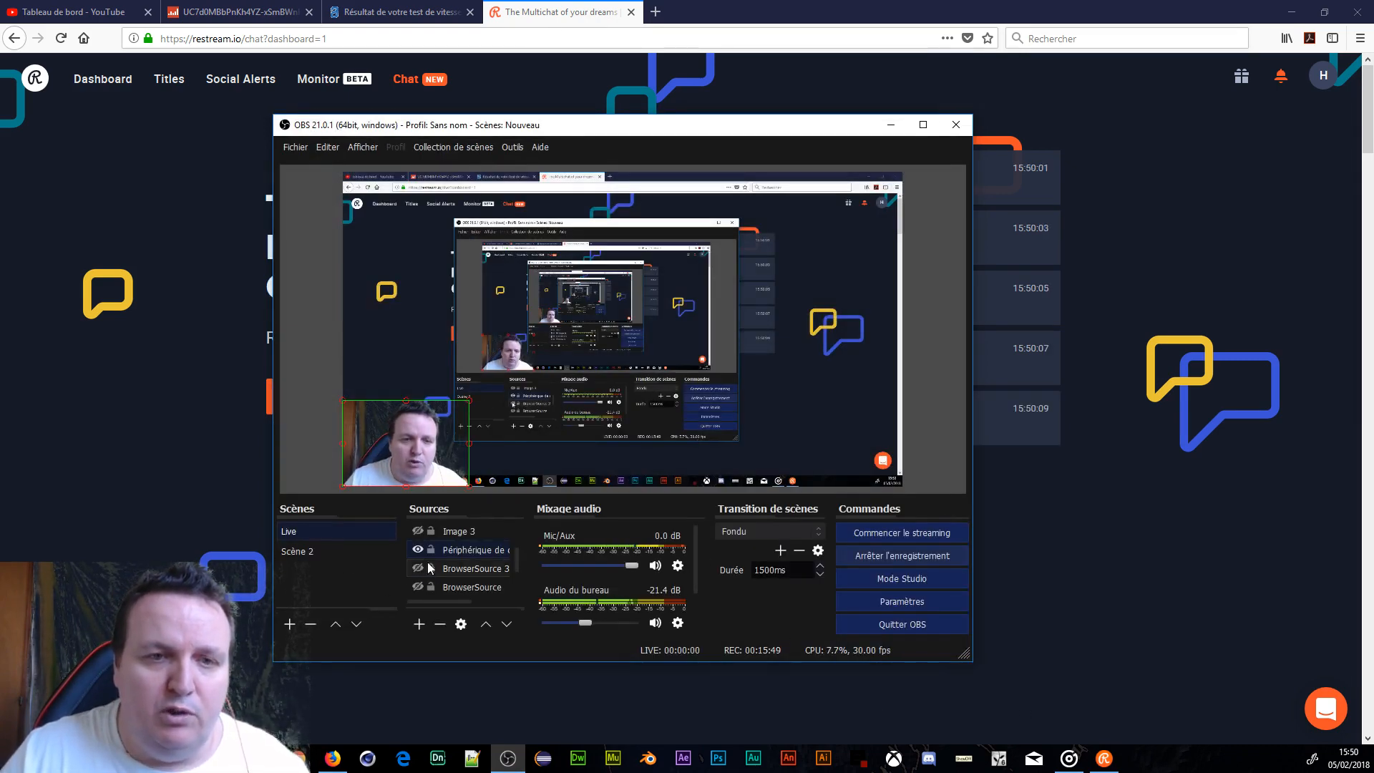
# Create a new browser source in the Live scene and select its default URL for replacement
pyautogui.click(419, 624)
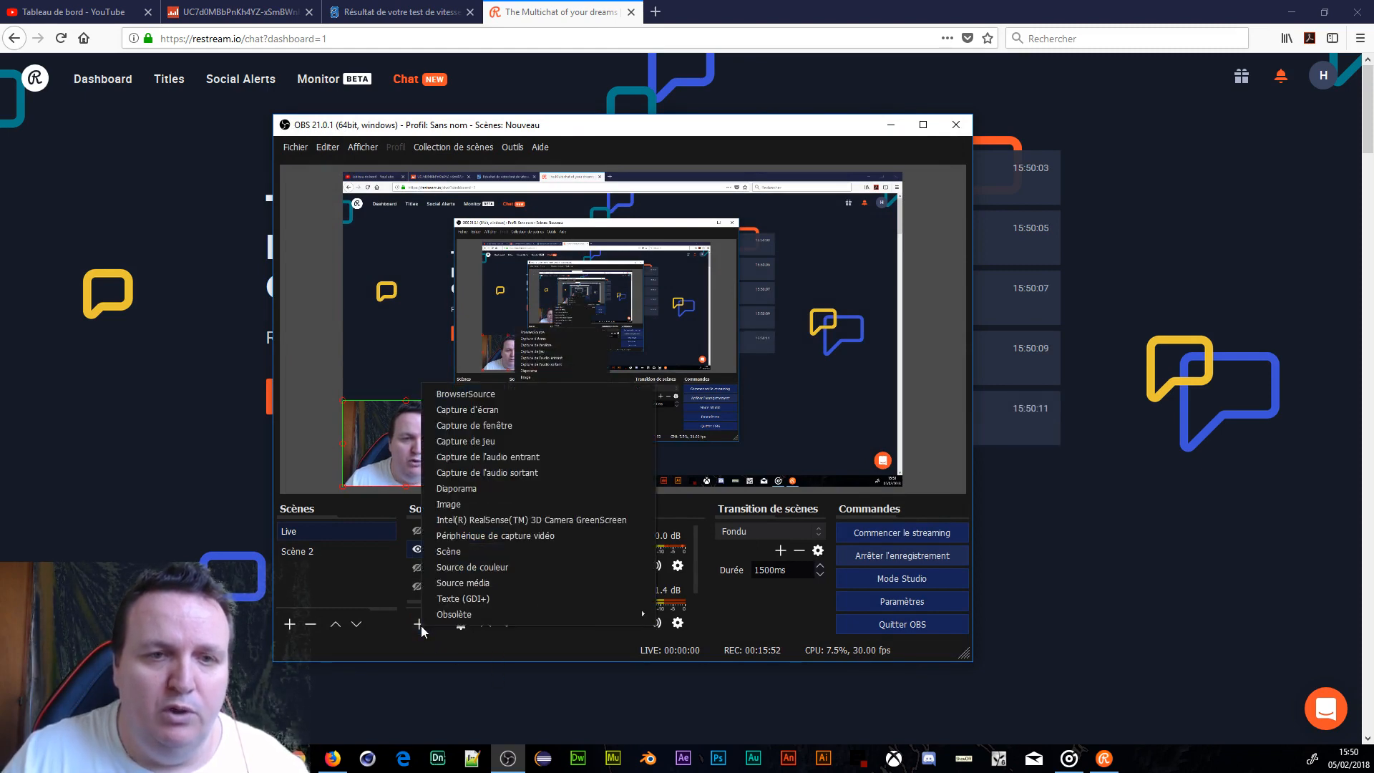
pyautogui.click(477, 395)
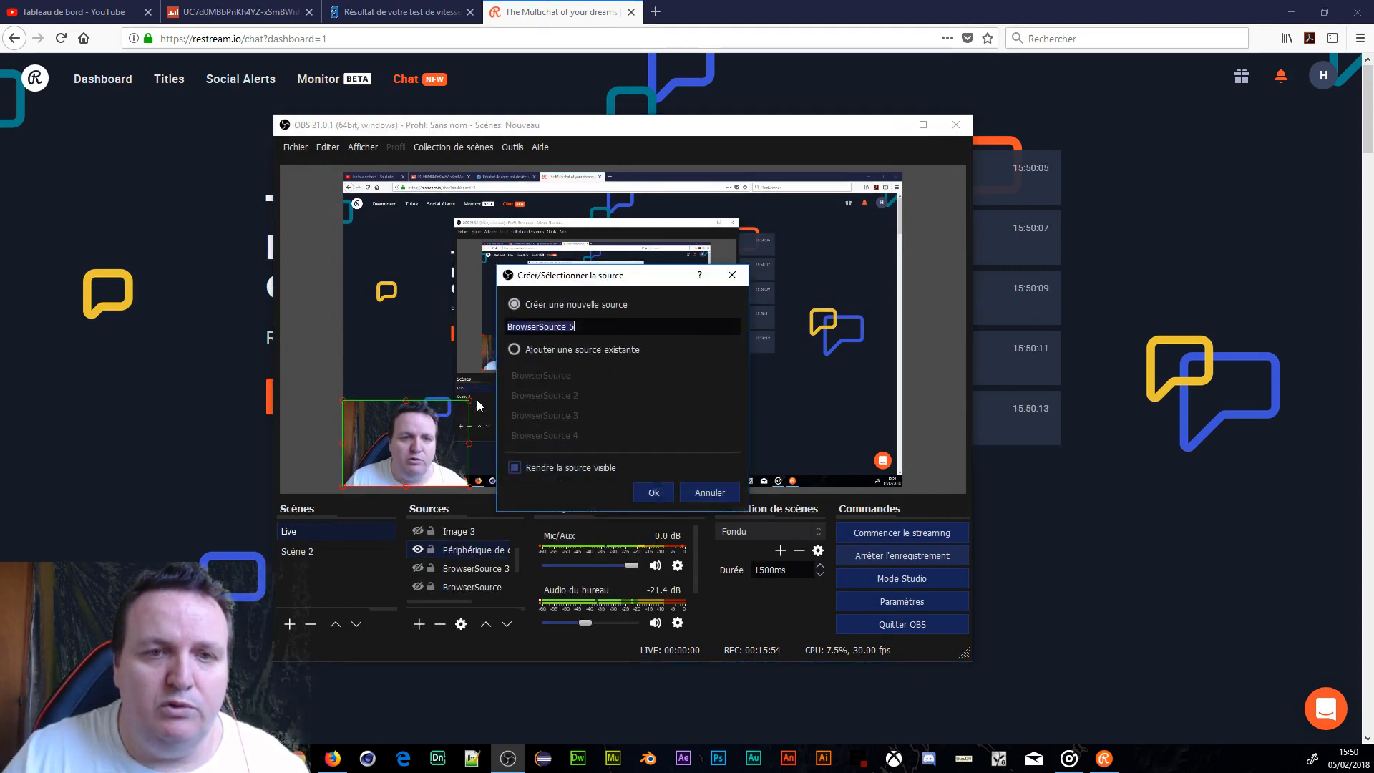
pyautogui.click(654, 492)
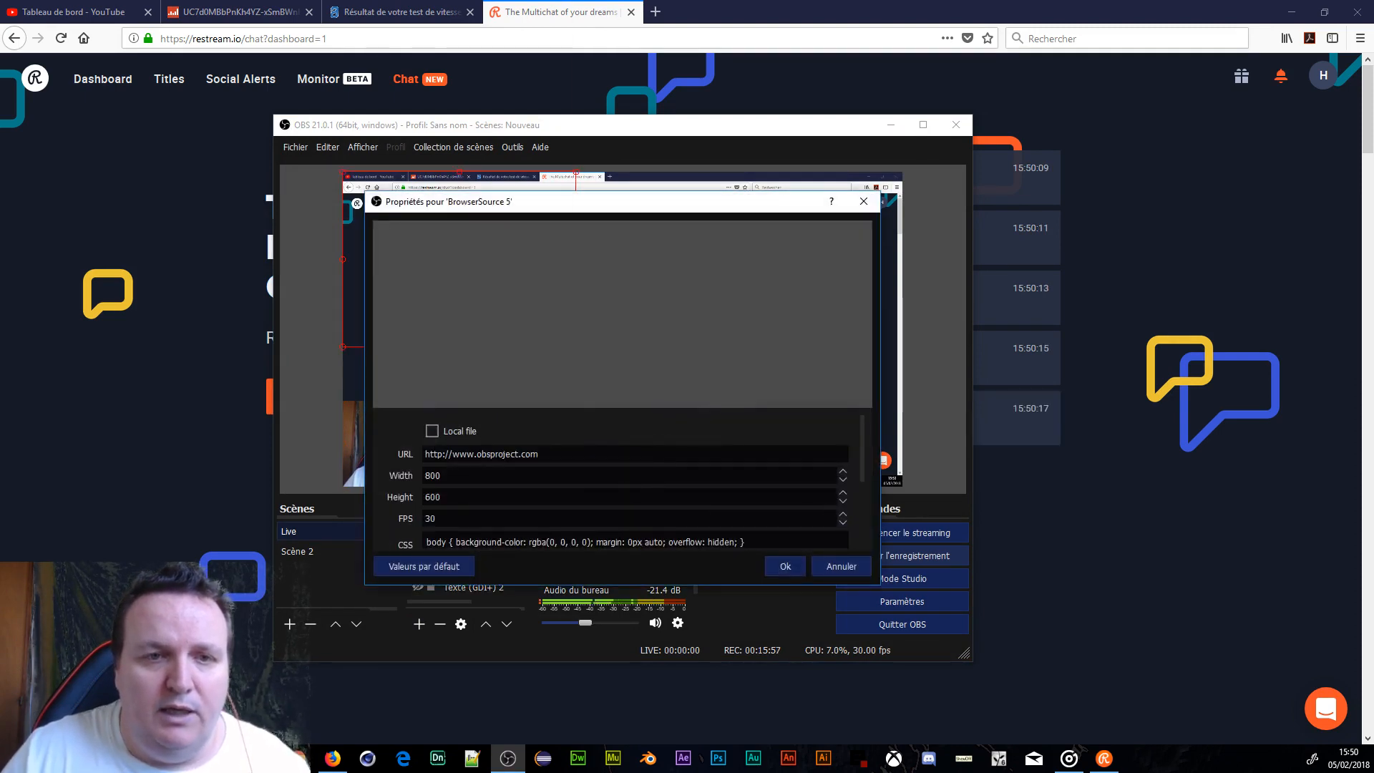
pyautogui.moveTo(538, 454); pyautogui.dragTo(425, 454)
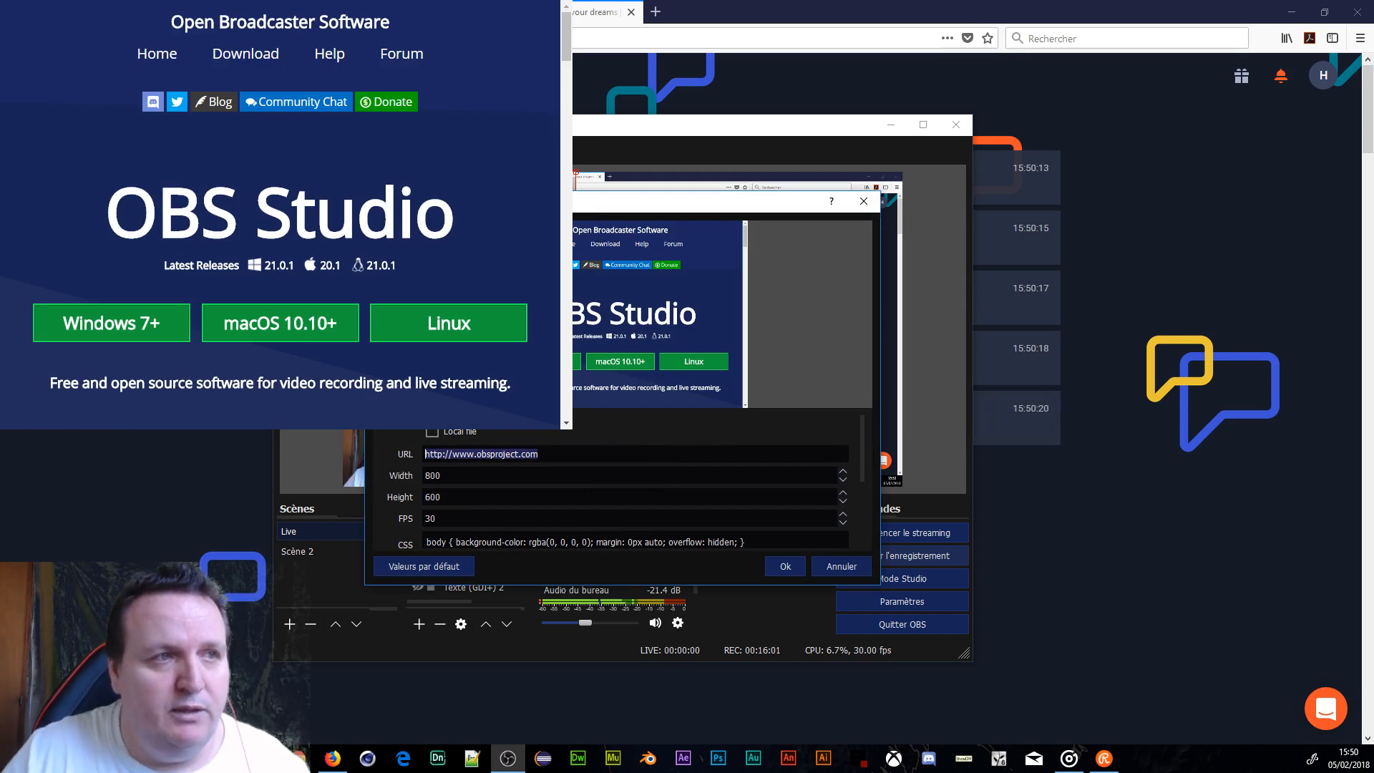
# Switch to Restream Chat to view the embedded chat's browser plugin URL, and close the chat settings
pyautogui.click(1105, 759)
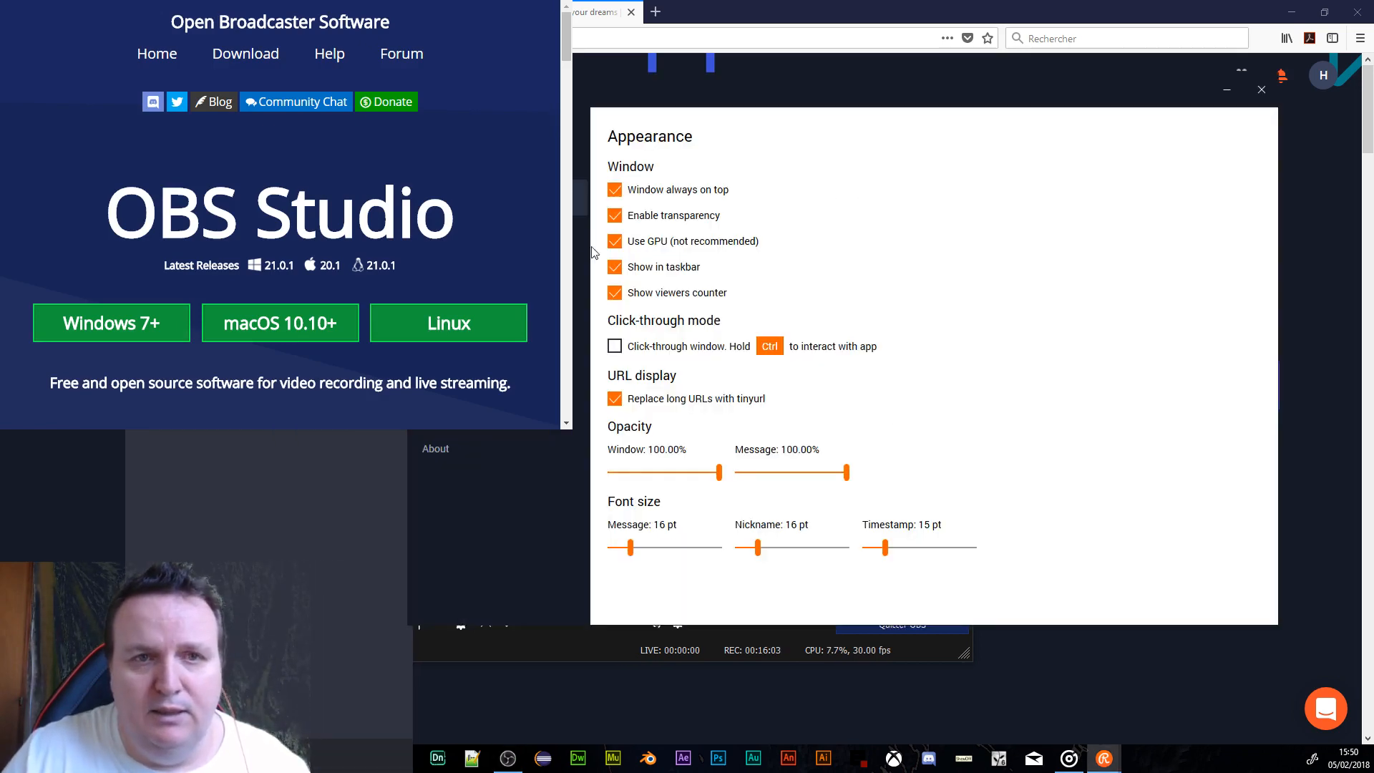
pyautogui.click(508, 270)
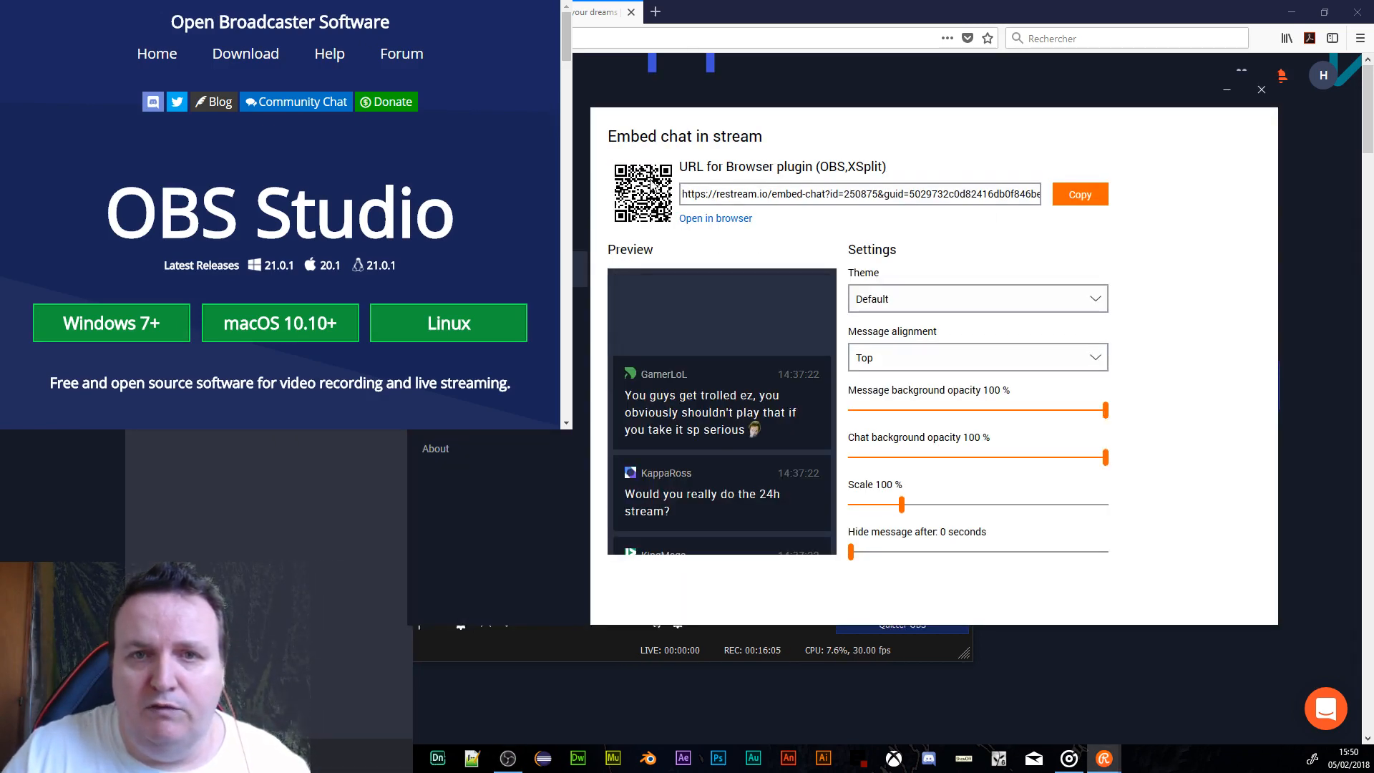
pyautogui.click(1261, 89)
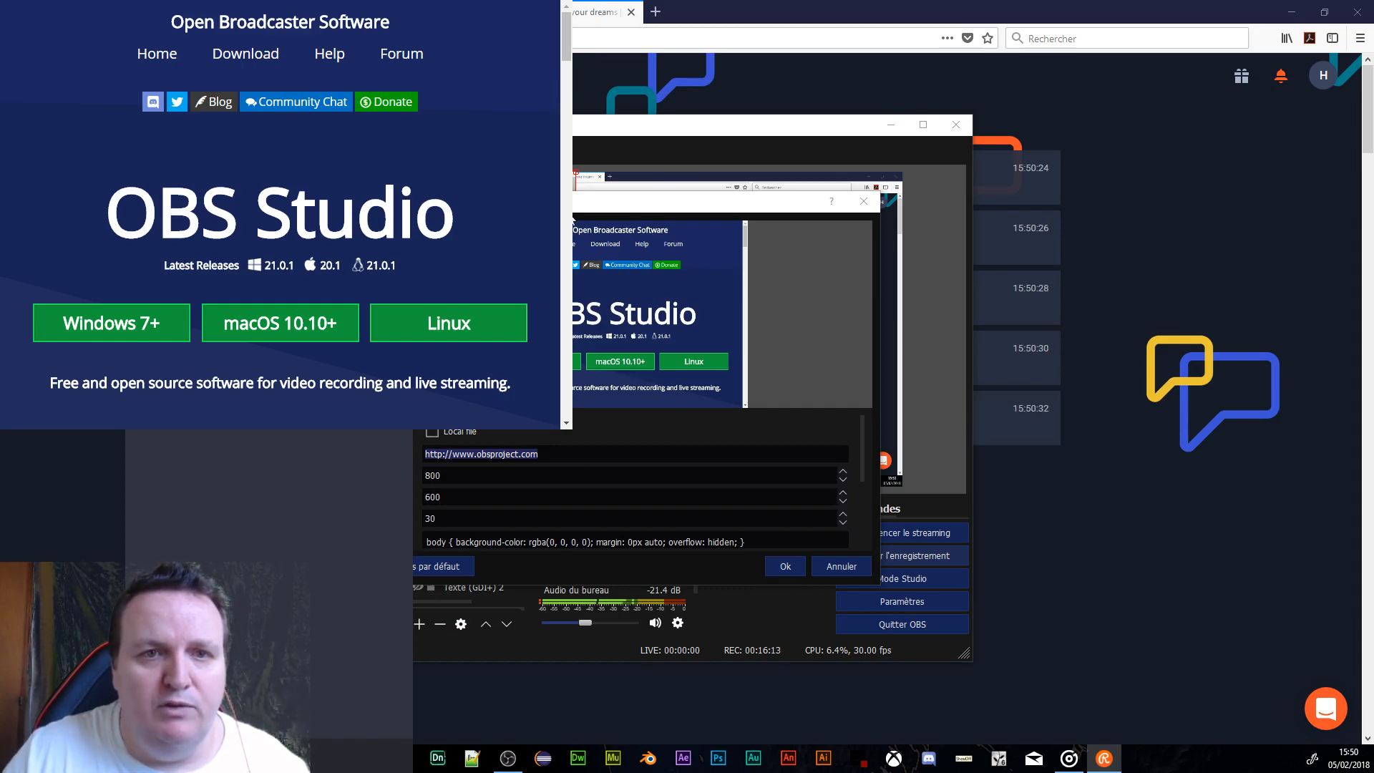
# Cancel the new browser source's properties and delete BrowserSource 5 from the Live scene
pyautogui.click(833, 567)
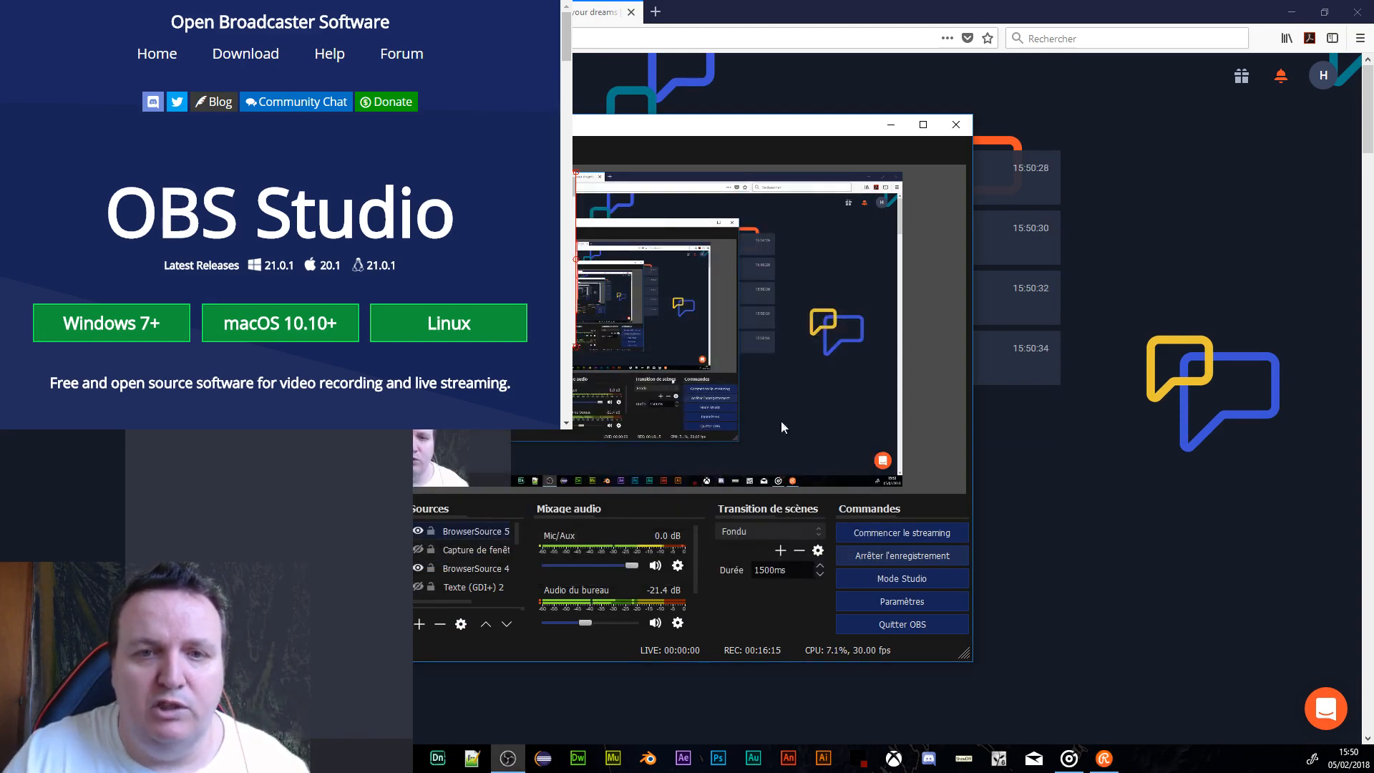
pyautogui.moveTo(600, 132); pyautogui.dragTo(811, 114)
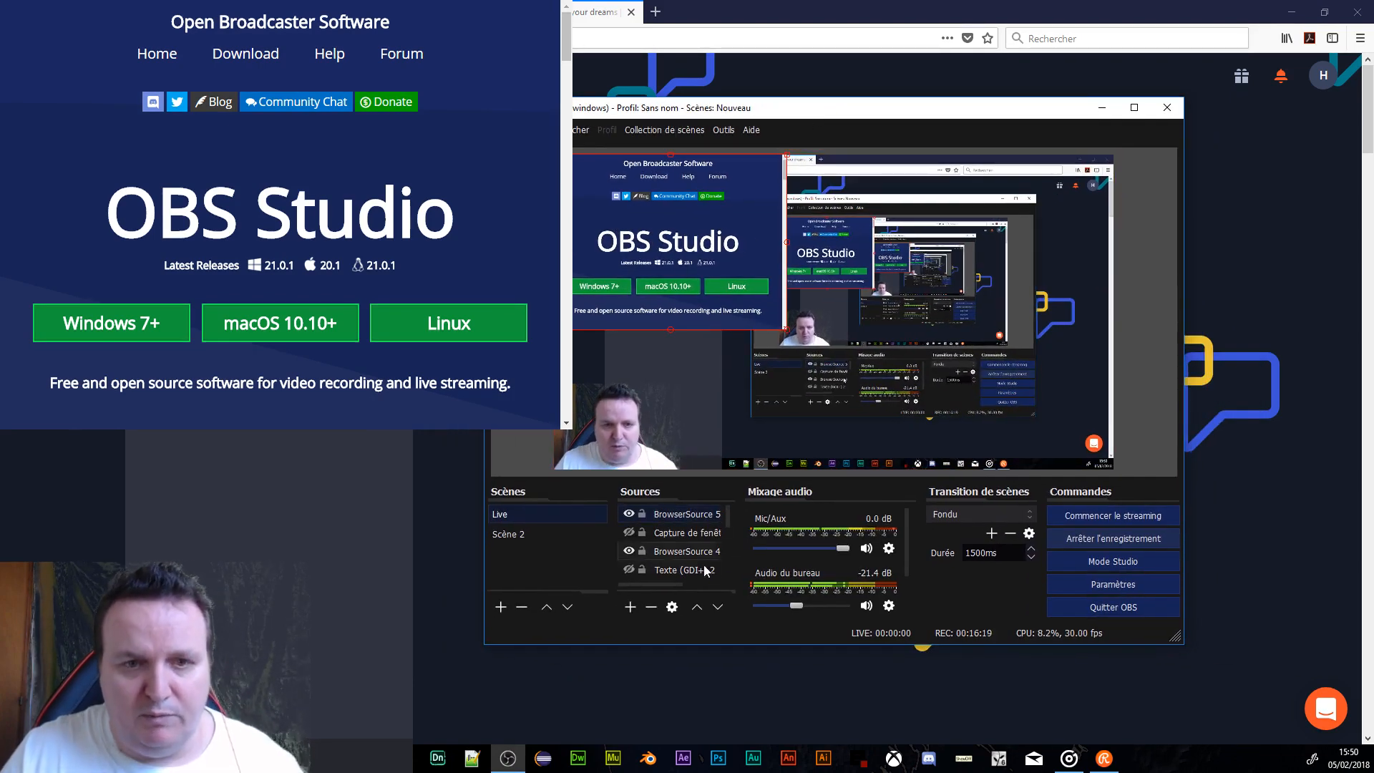
pyautogui.click(651, 607)
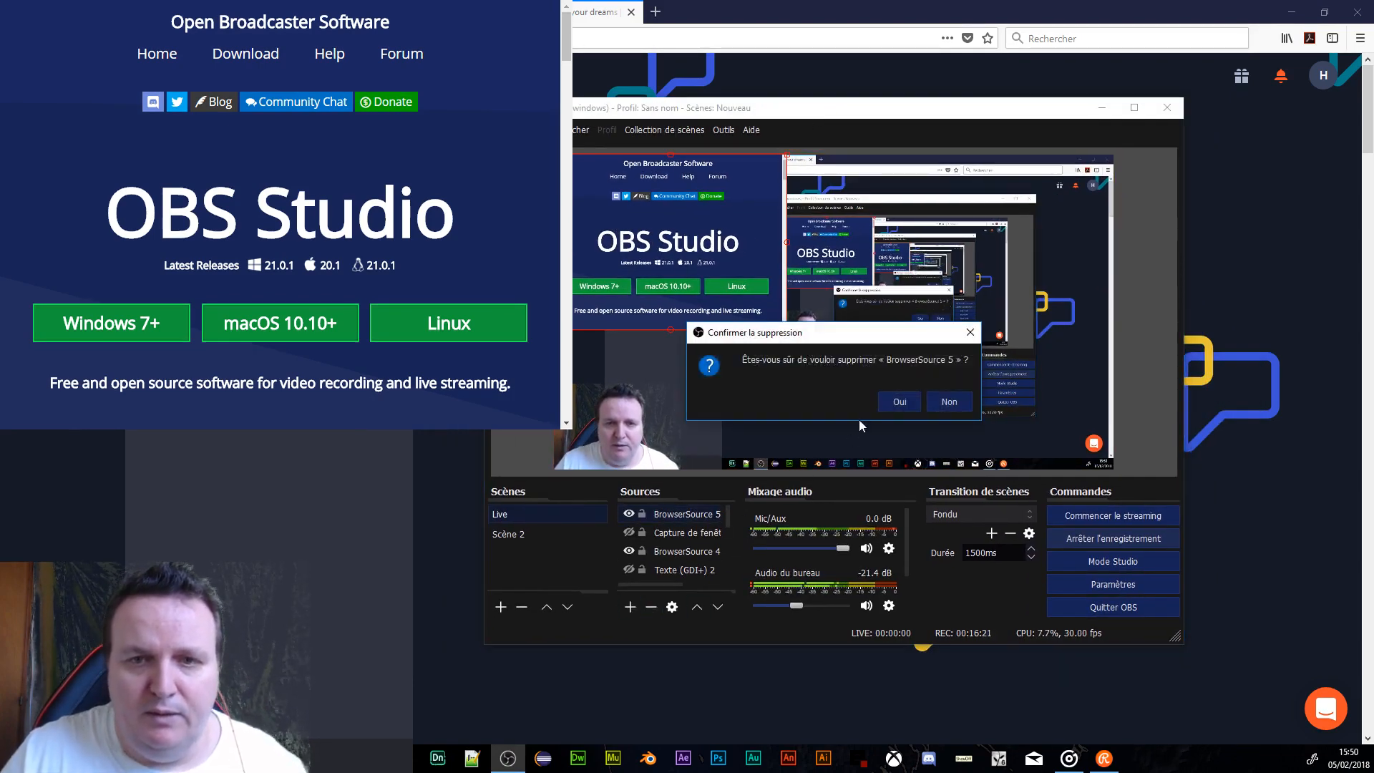
pyautogui.click(896, 402)
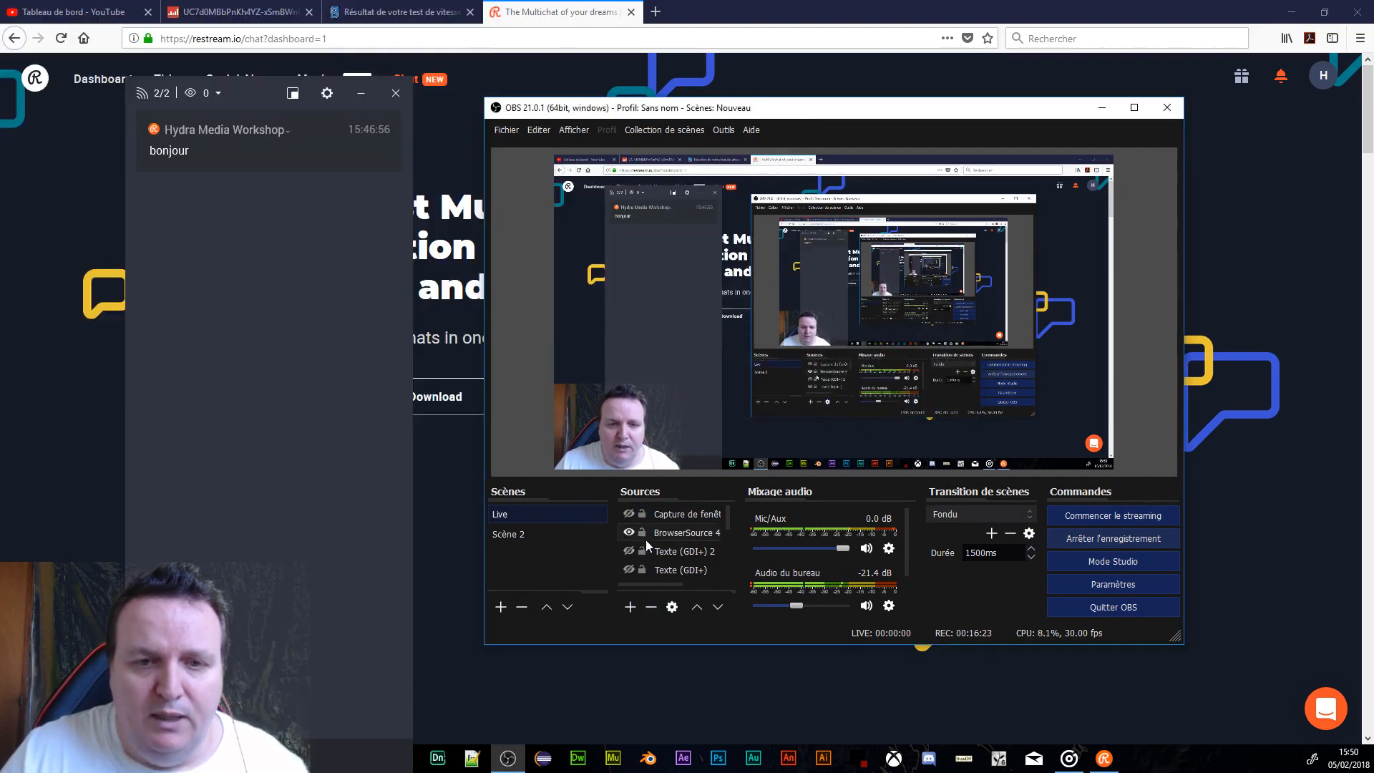
# Make the existing BrowserSource 3 chat overlay visible in the Live scene and review its URL and size properties
pyautogui.scroll(3, 659, 551)
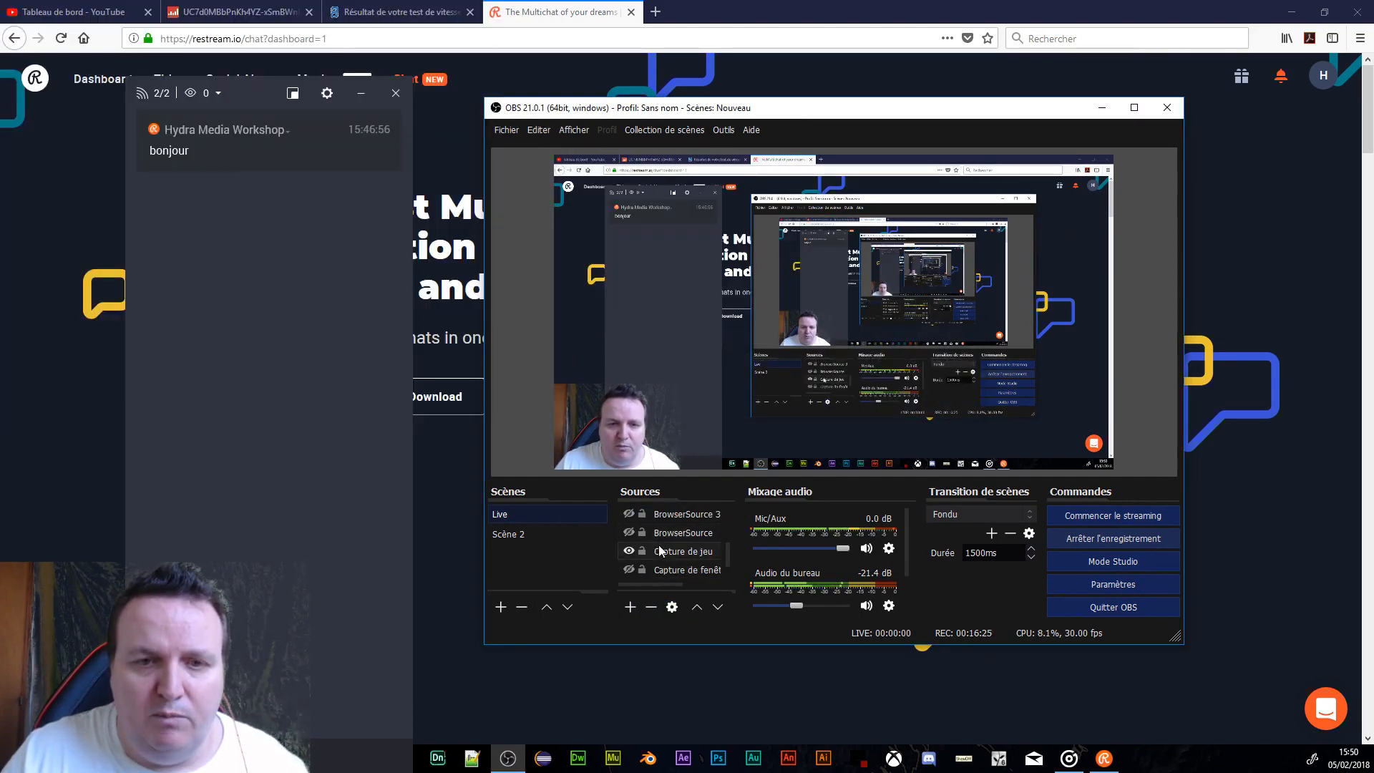
pyautogui.click(630, 532)
pyautogui.click(630, 531)
pyautogui.click(629, 514)
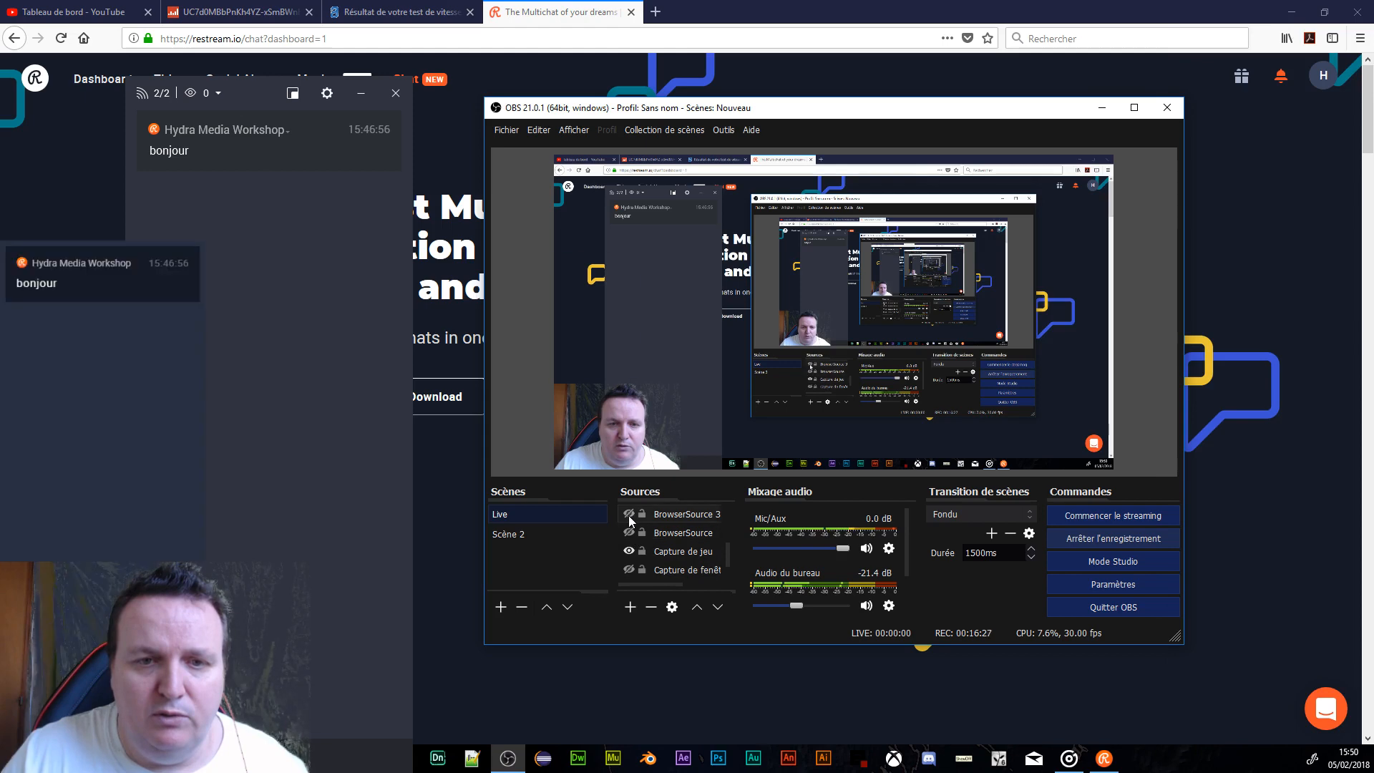
pyautogui.doubleClick(682, 514)
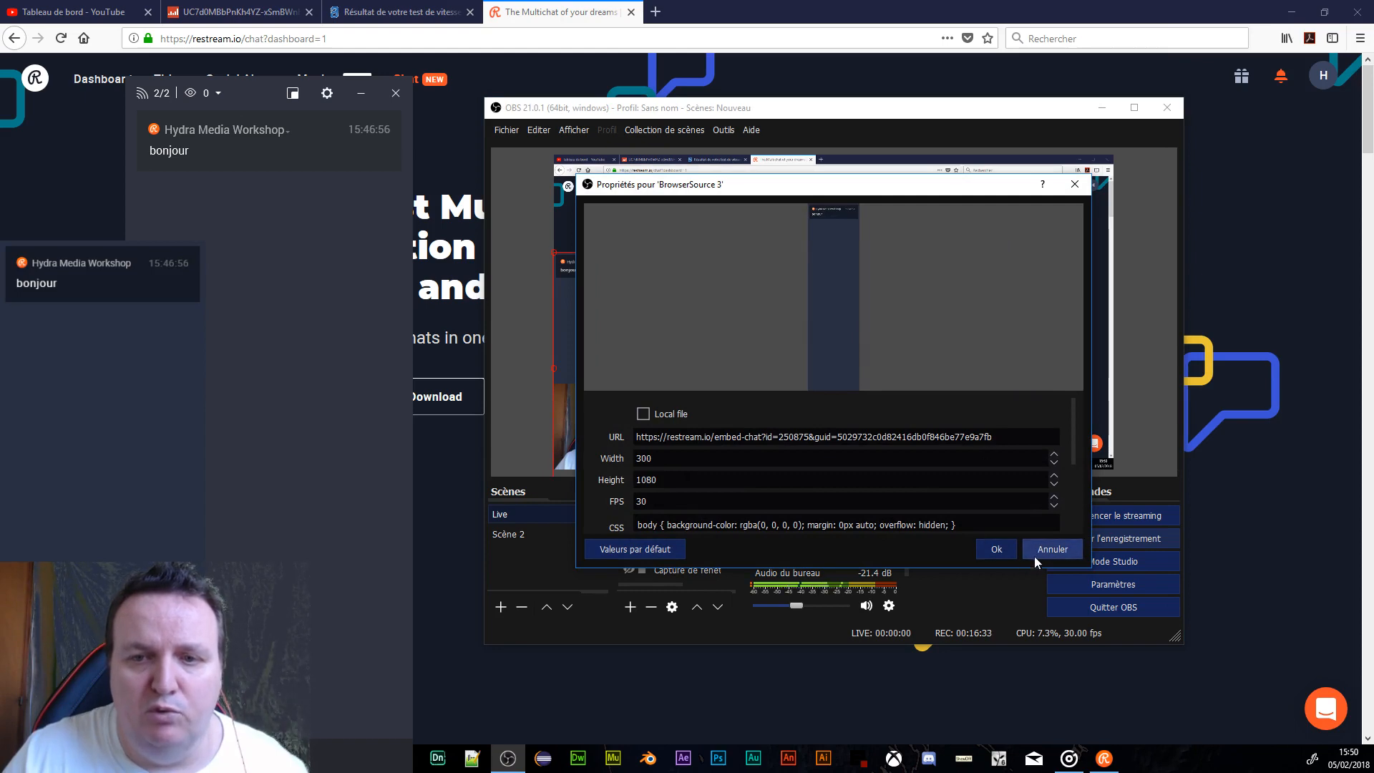
pyautogui.click(1052, 549)
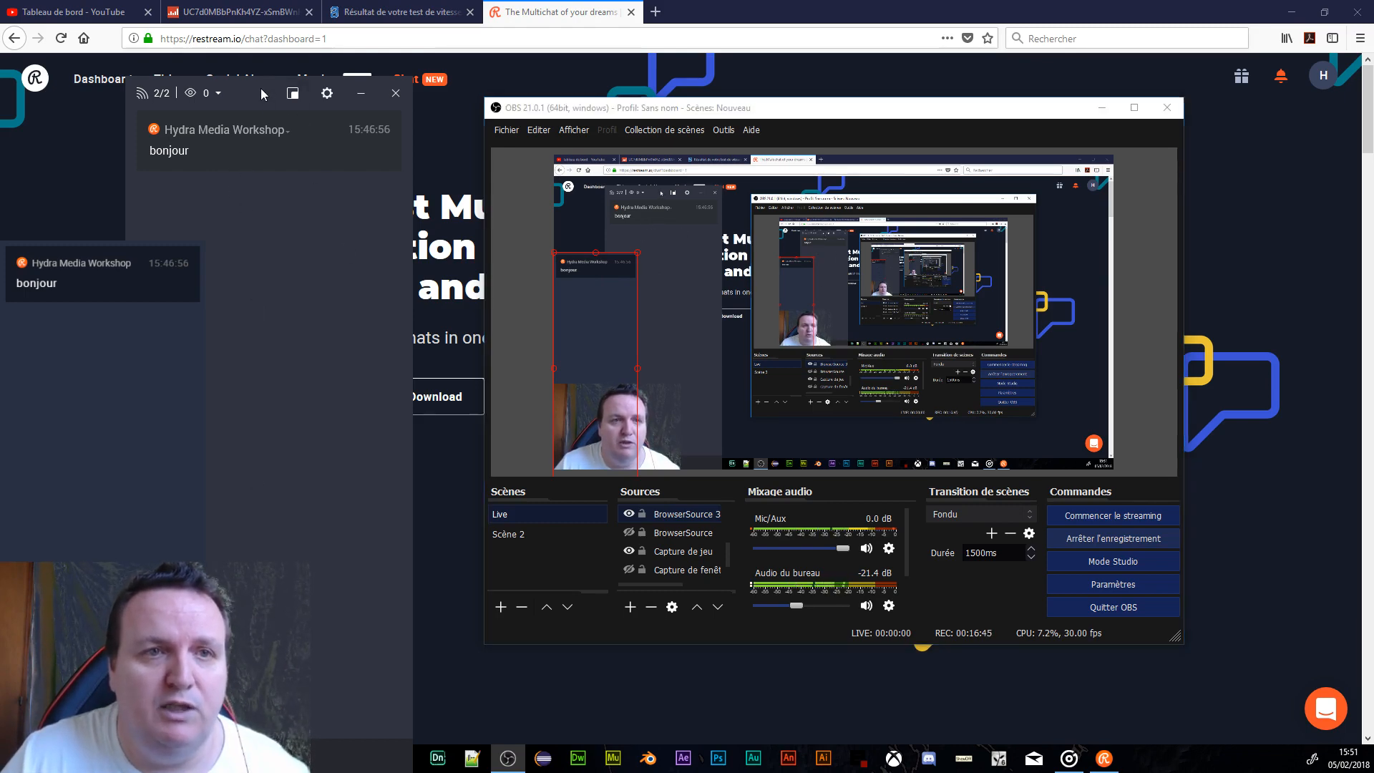
# Move the Restream Chat window up to uncover its reply field and send "test du chat sur OBS" to all chats
pyautogui.moveTo(261, 88); pyautogui.dragTo(263, 26)
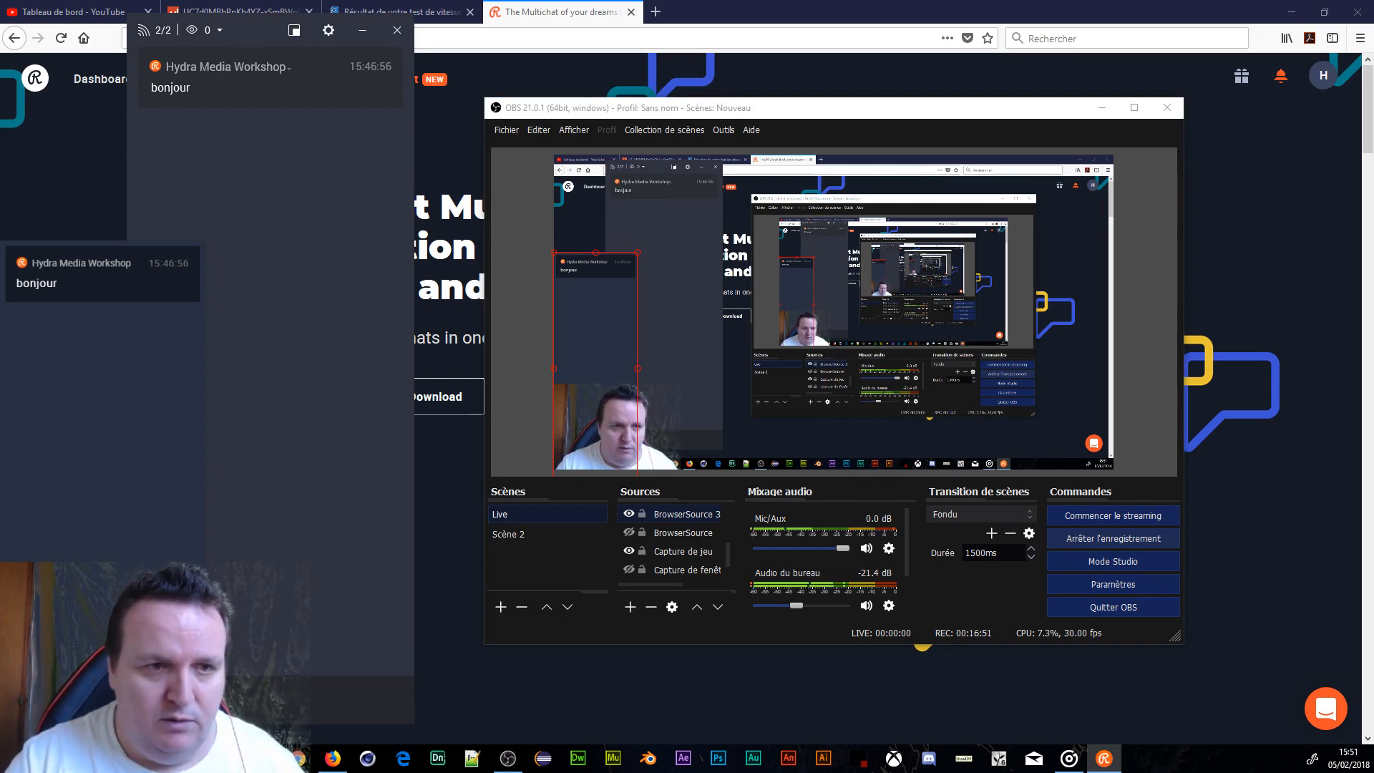
pyautogui.write('t sur')
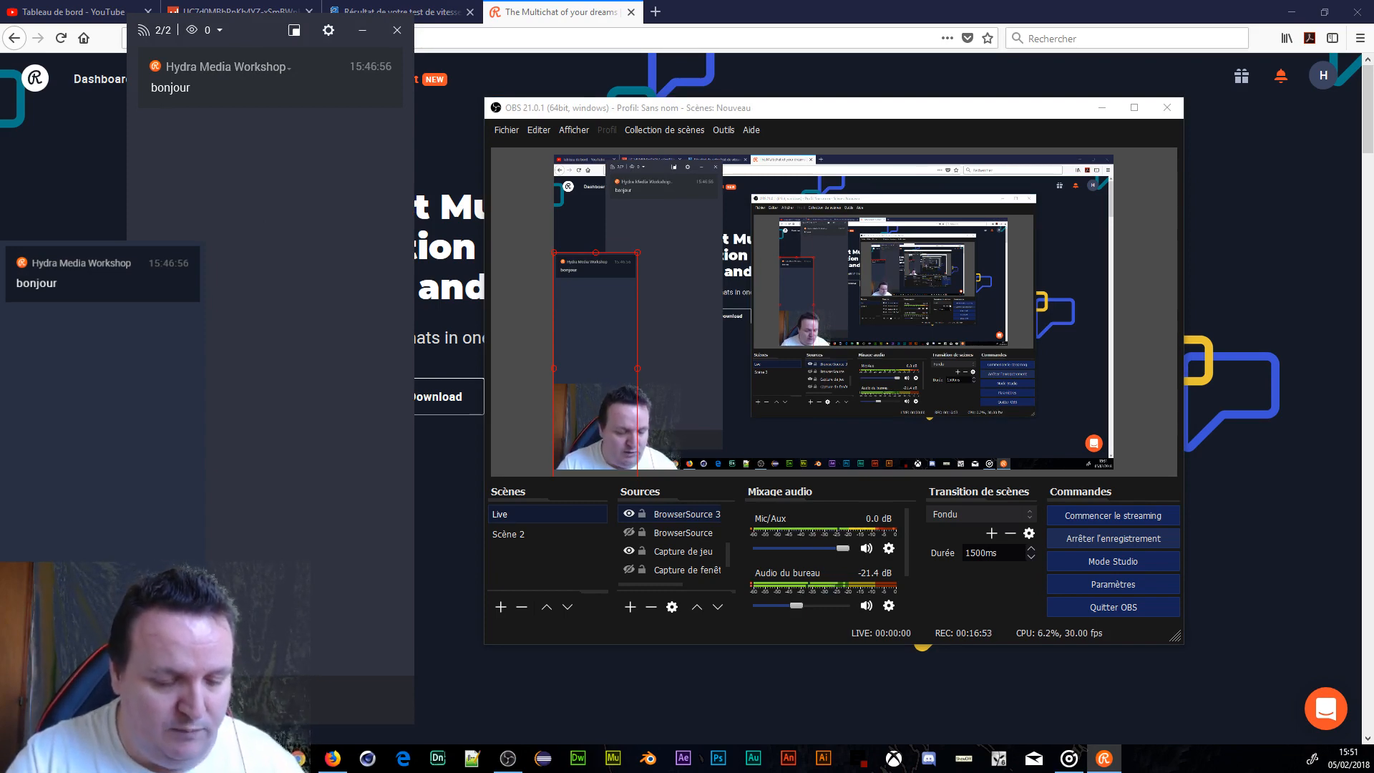
pyautogui.write(' OBS')
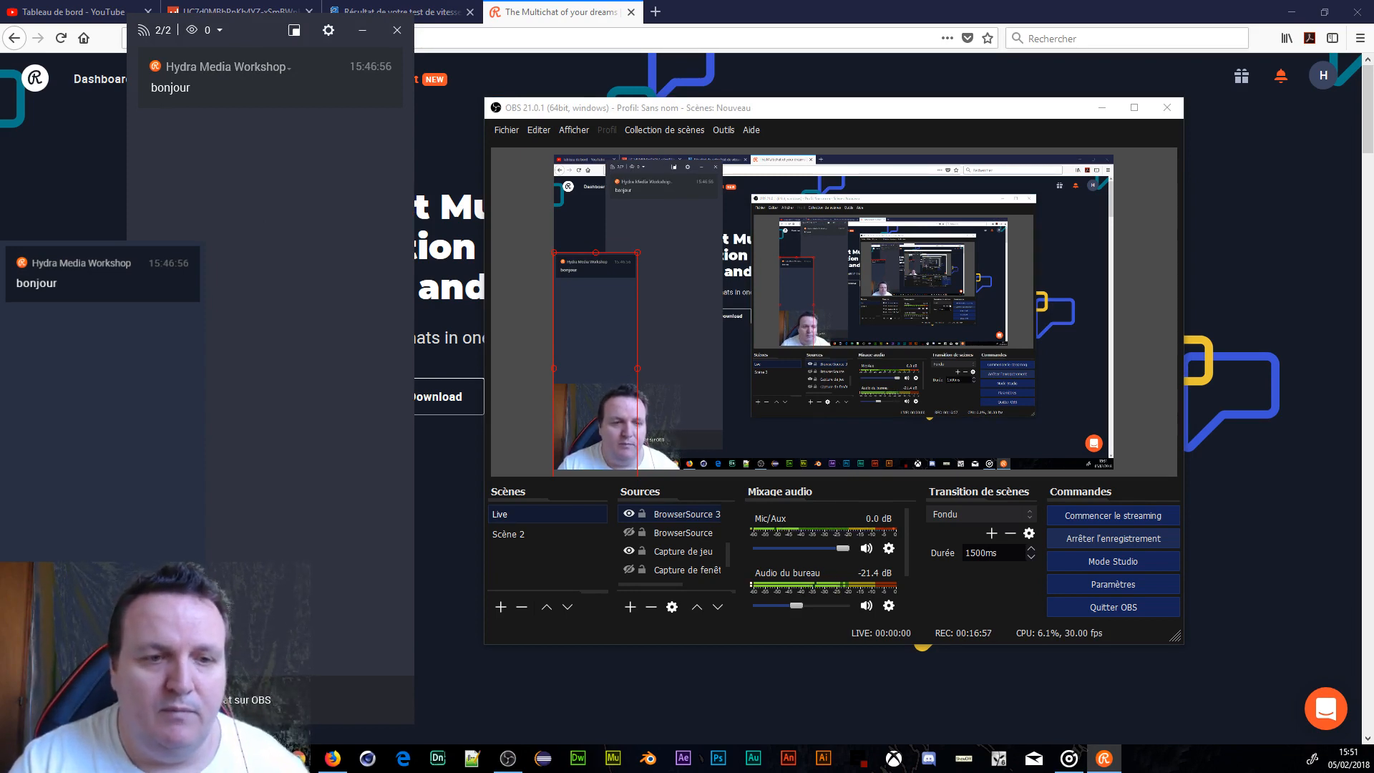
pyautogui.press('Return')
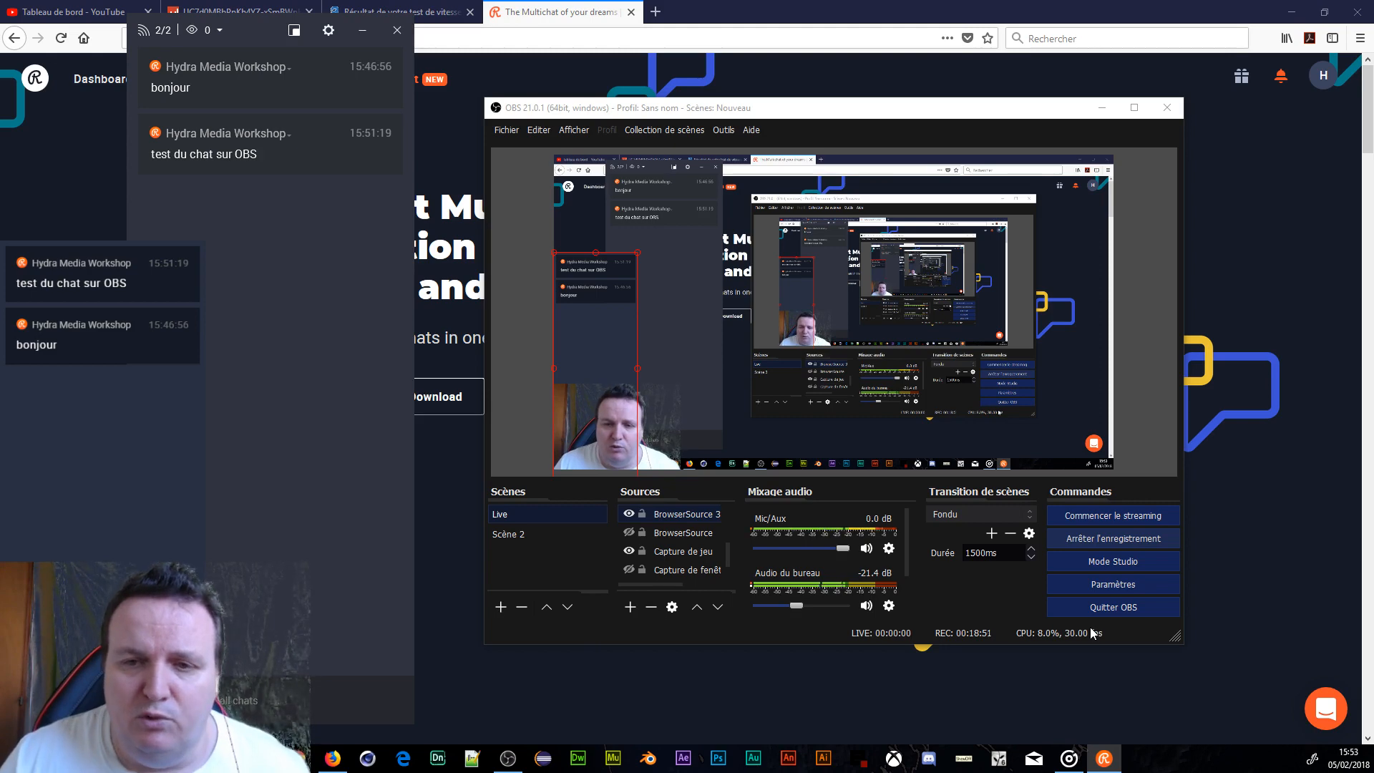
# Start streaming from OBS to test the chat overlay live, and stop the stream
pyautogui.click(1090, 514)
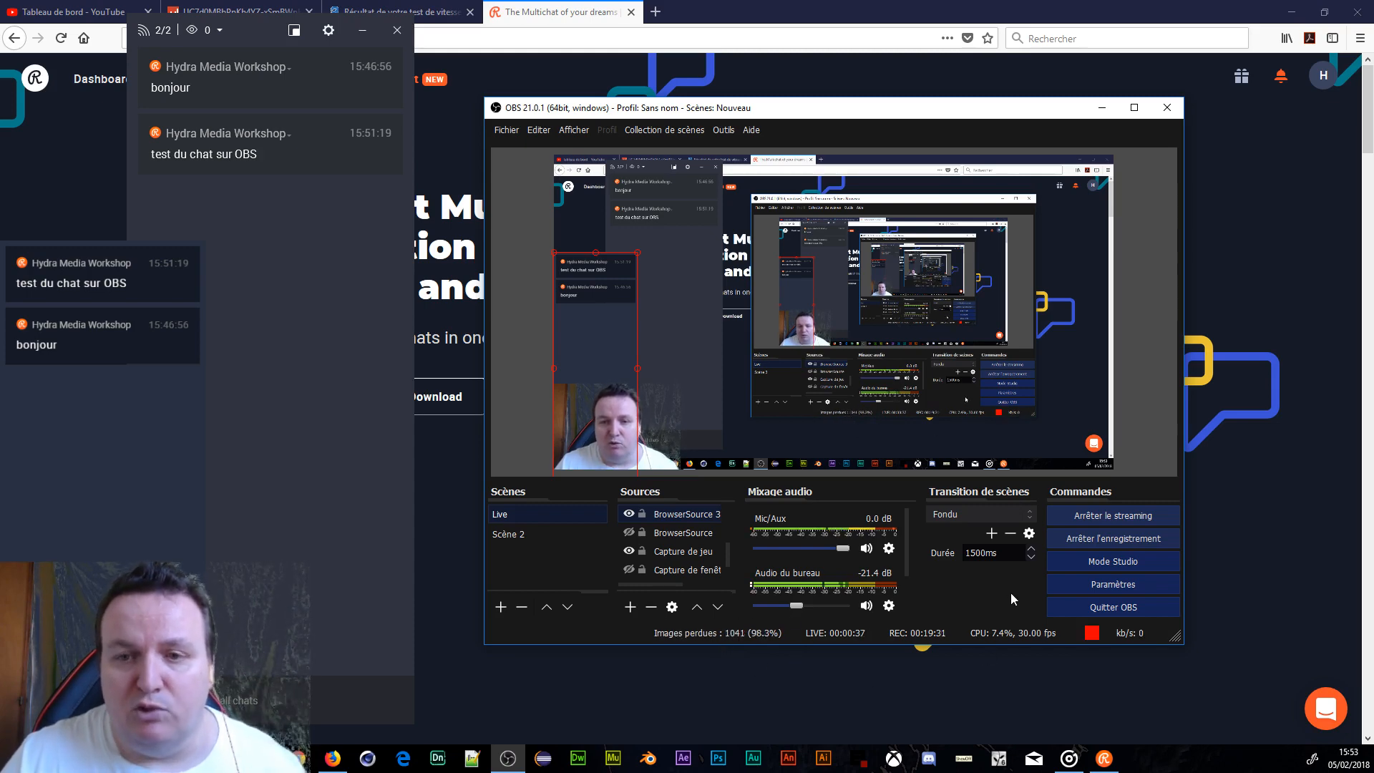
pyautogui.click(1107, 514)
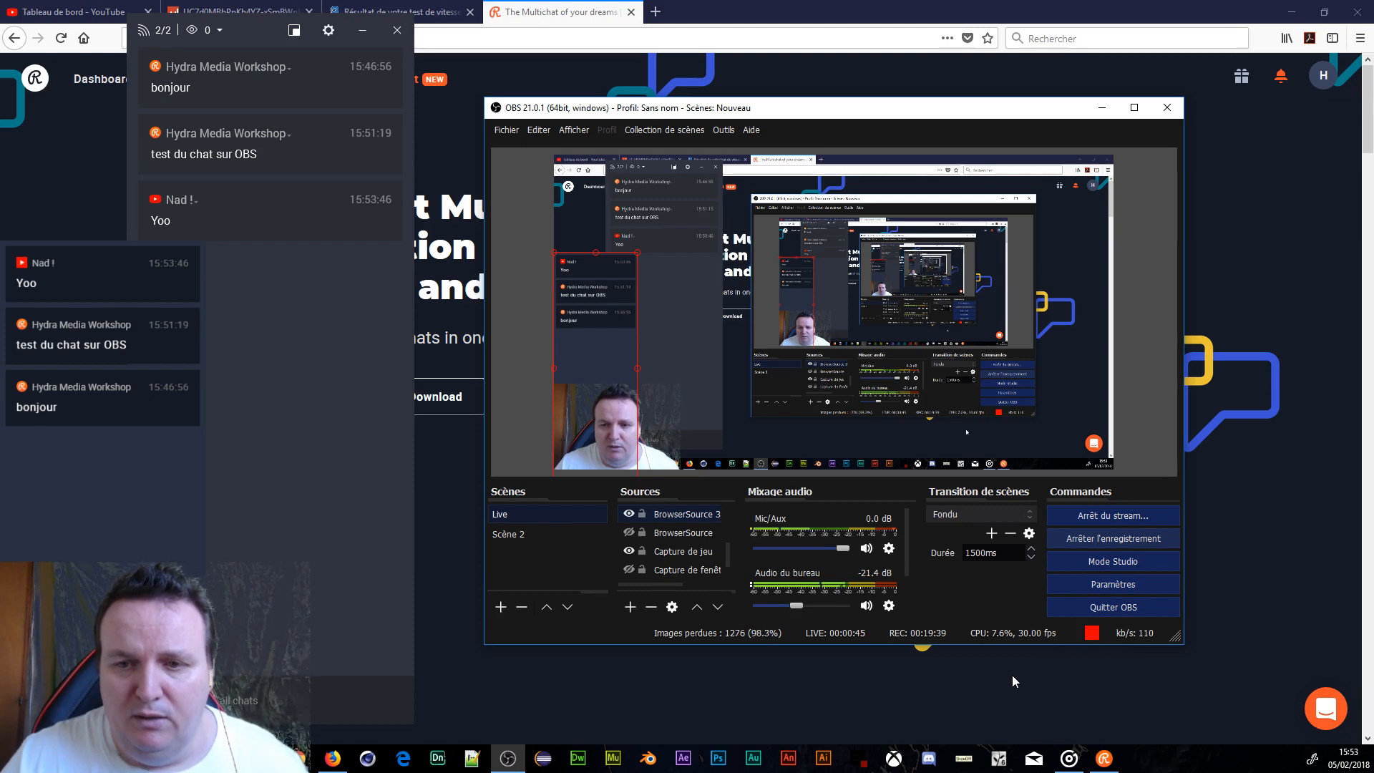
# Open YouTube's immediate live streaming dashboard and position the Restream Chat window clear of the page's live chat
pyautogui.click(68, 12)
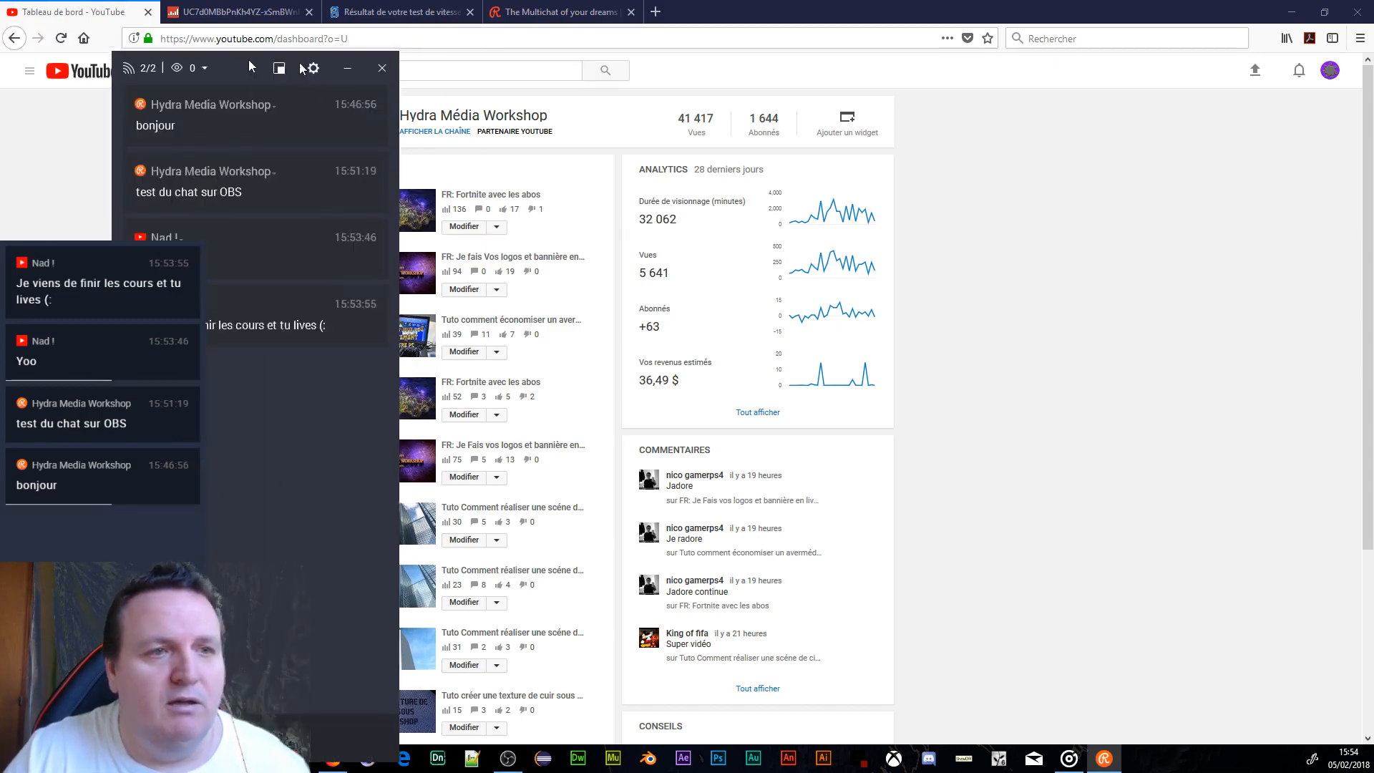
pyautogui.moveTo(250, 57); pyautogui.dragTo(685, 25)
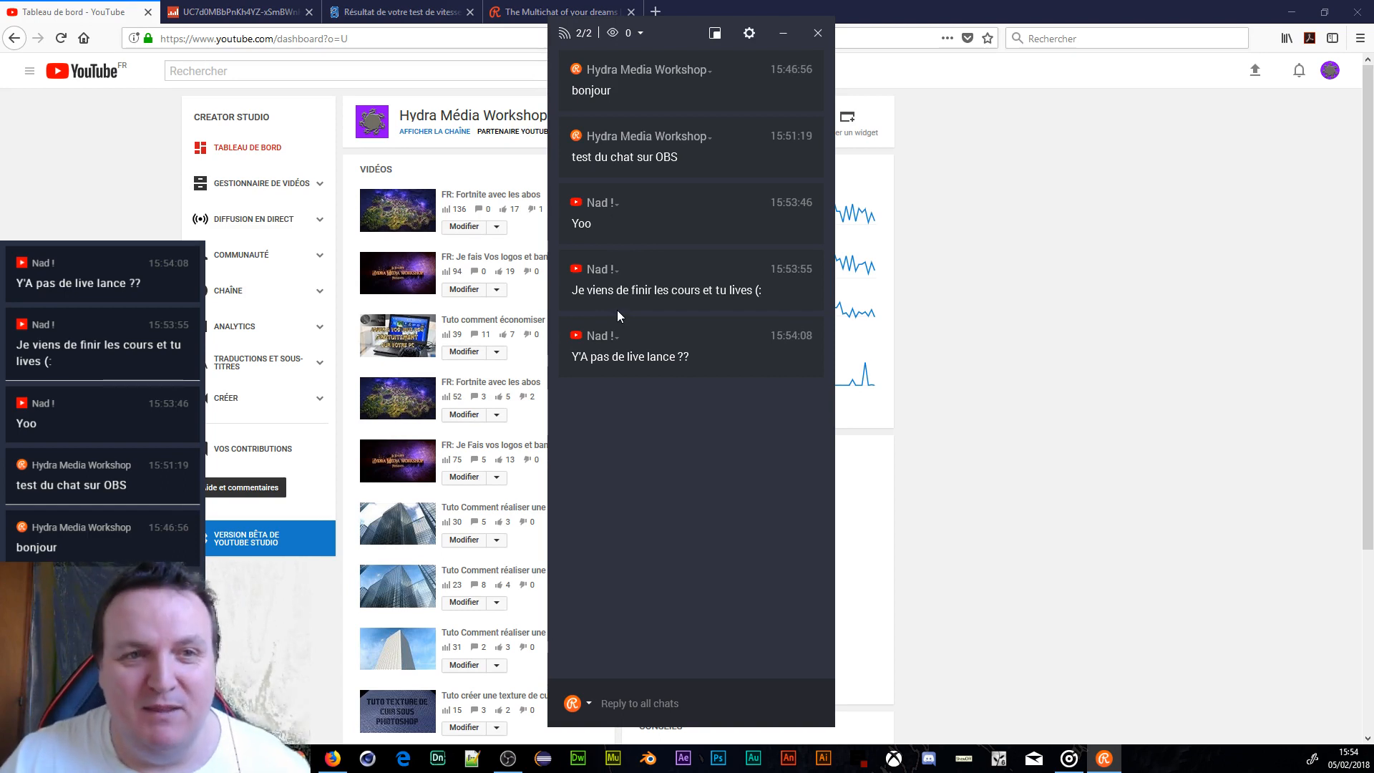
pyautogui.click(260, 227)
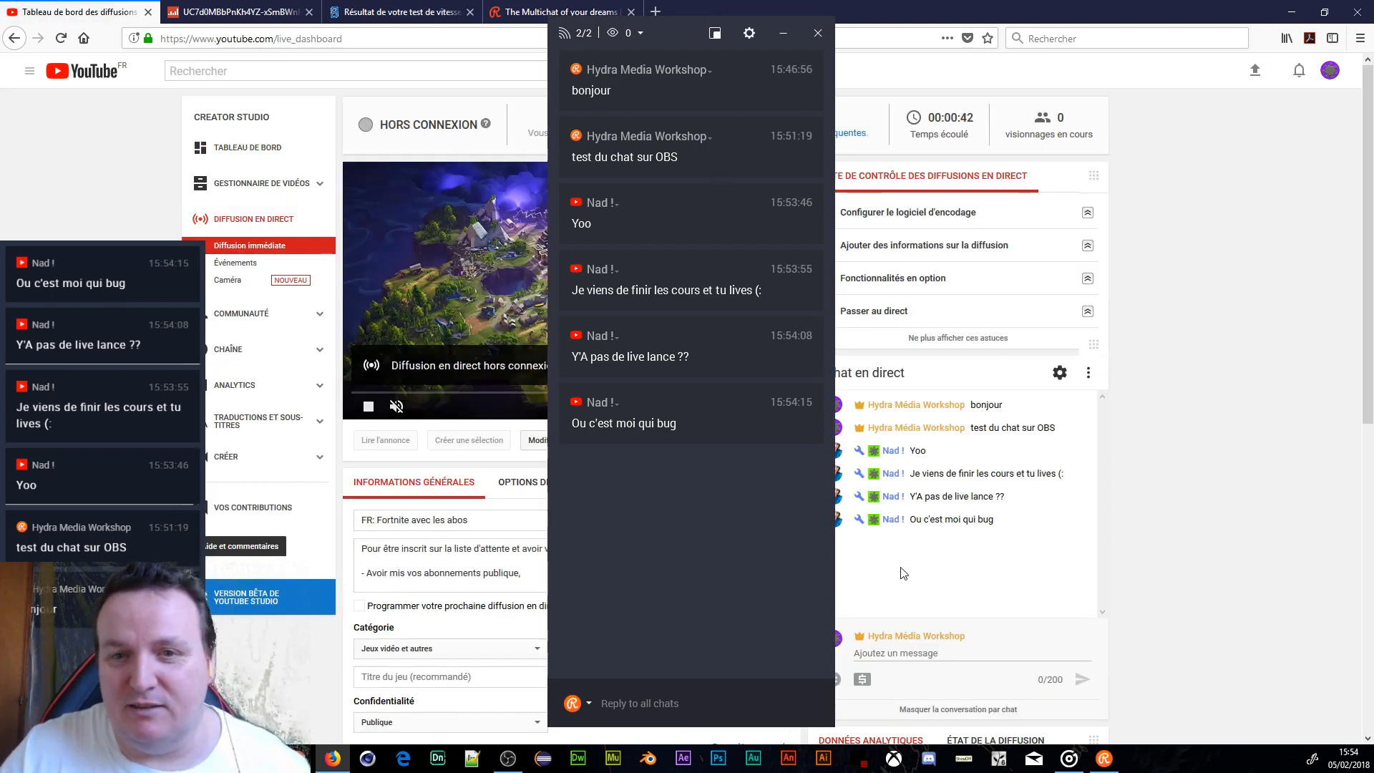
pyautogui.moveTo(672, 30); pyautogui.dragTo(501, 39)
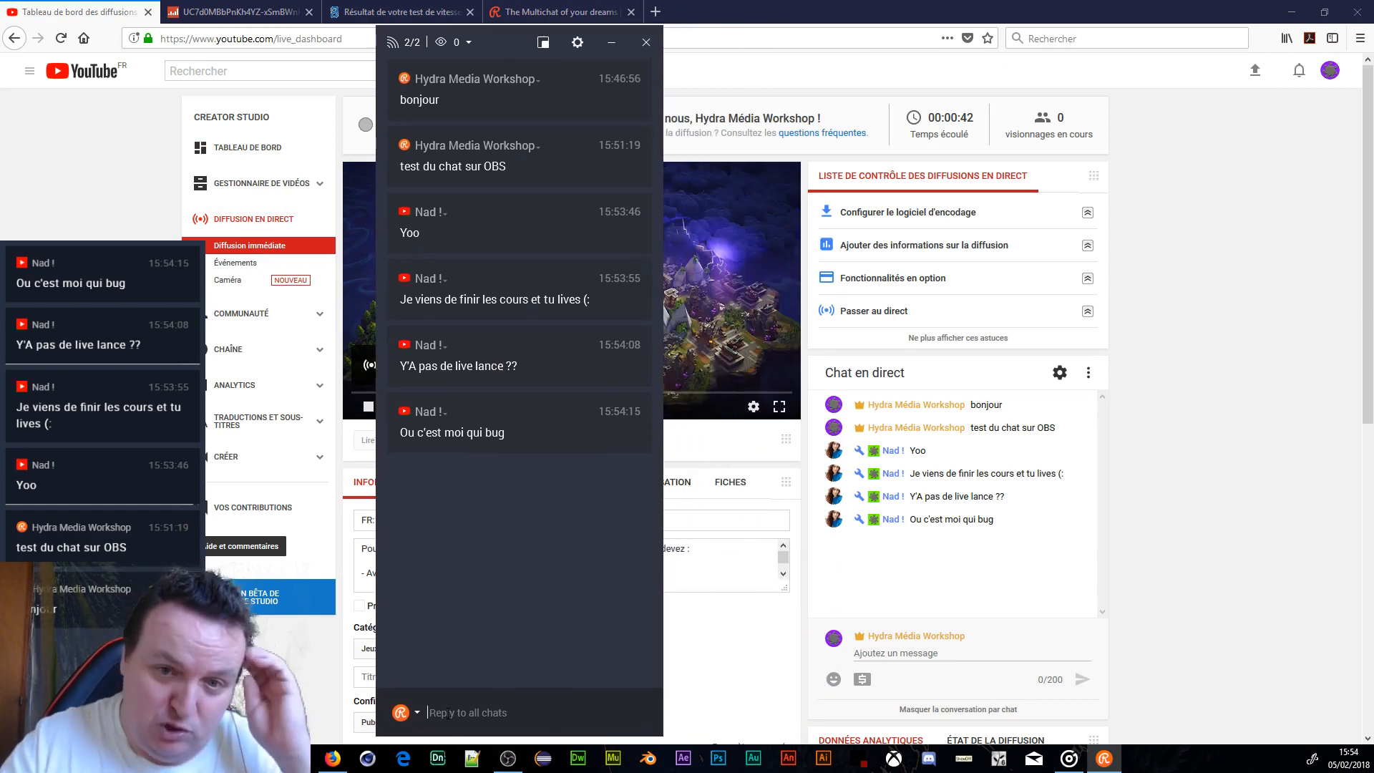
# Send the reply "non je suis en train de faire un tuto pour montrer comment régler OBS pour stream" to all chats
pyautogui.write('no')
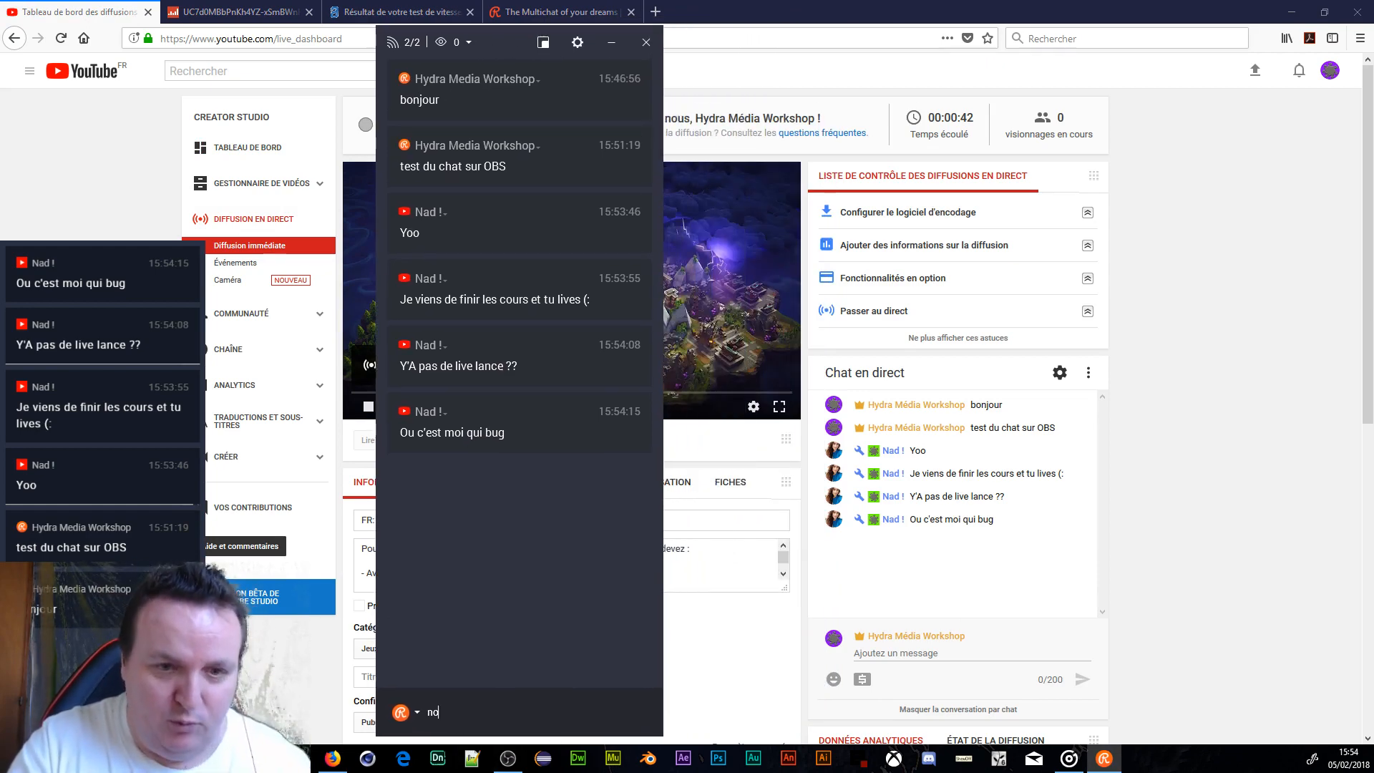
pyautogui.write('n je suis')
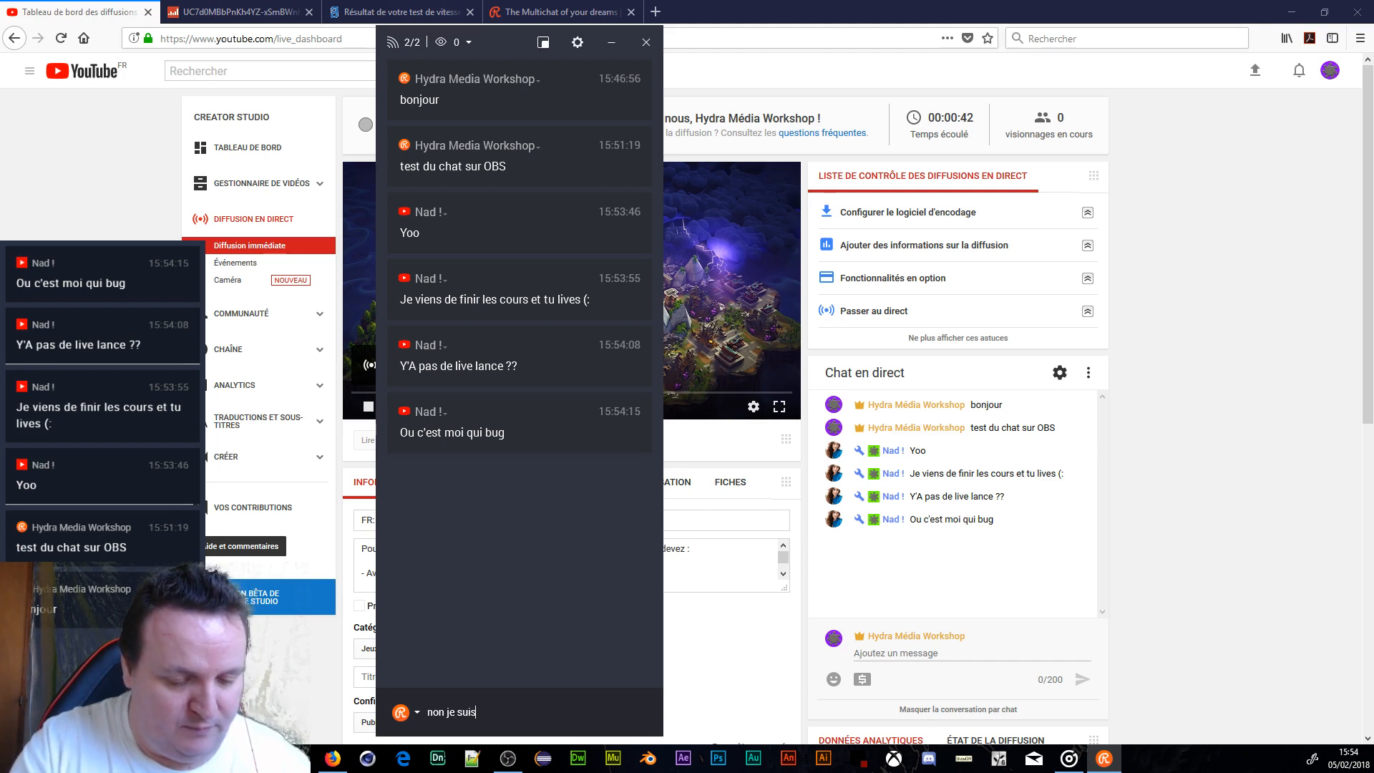
pyautogui.write(' en train de faire un t')
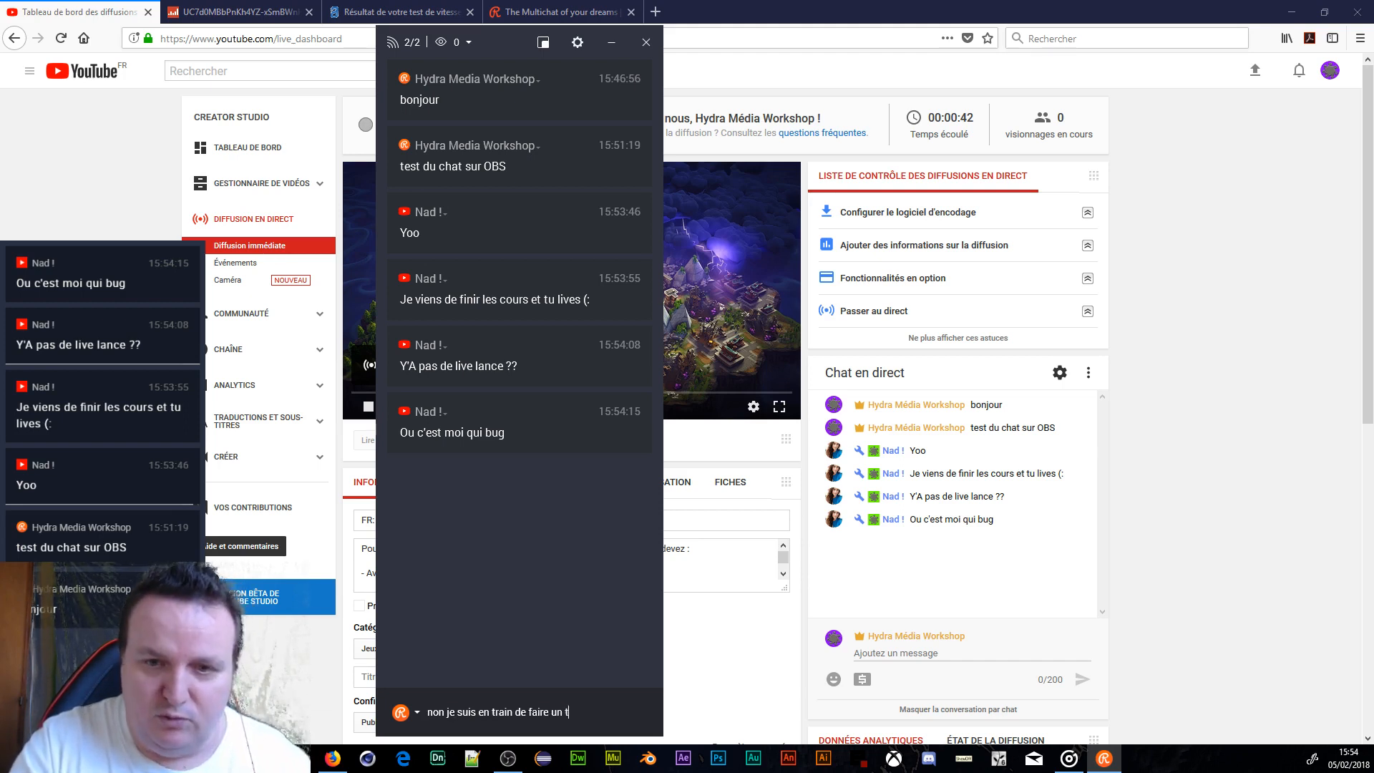
pyautogui.write('uto')
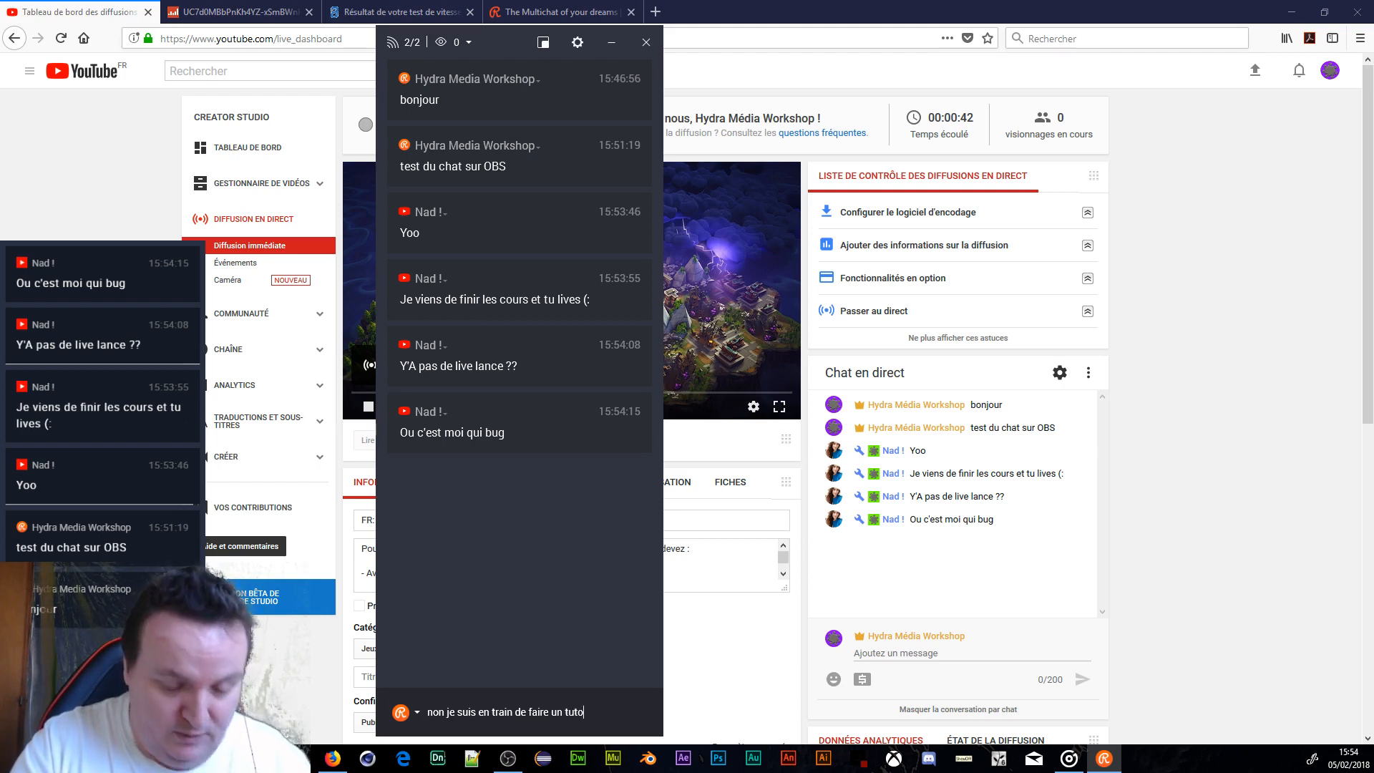
pyautogui.write(' pour')
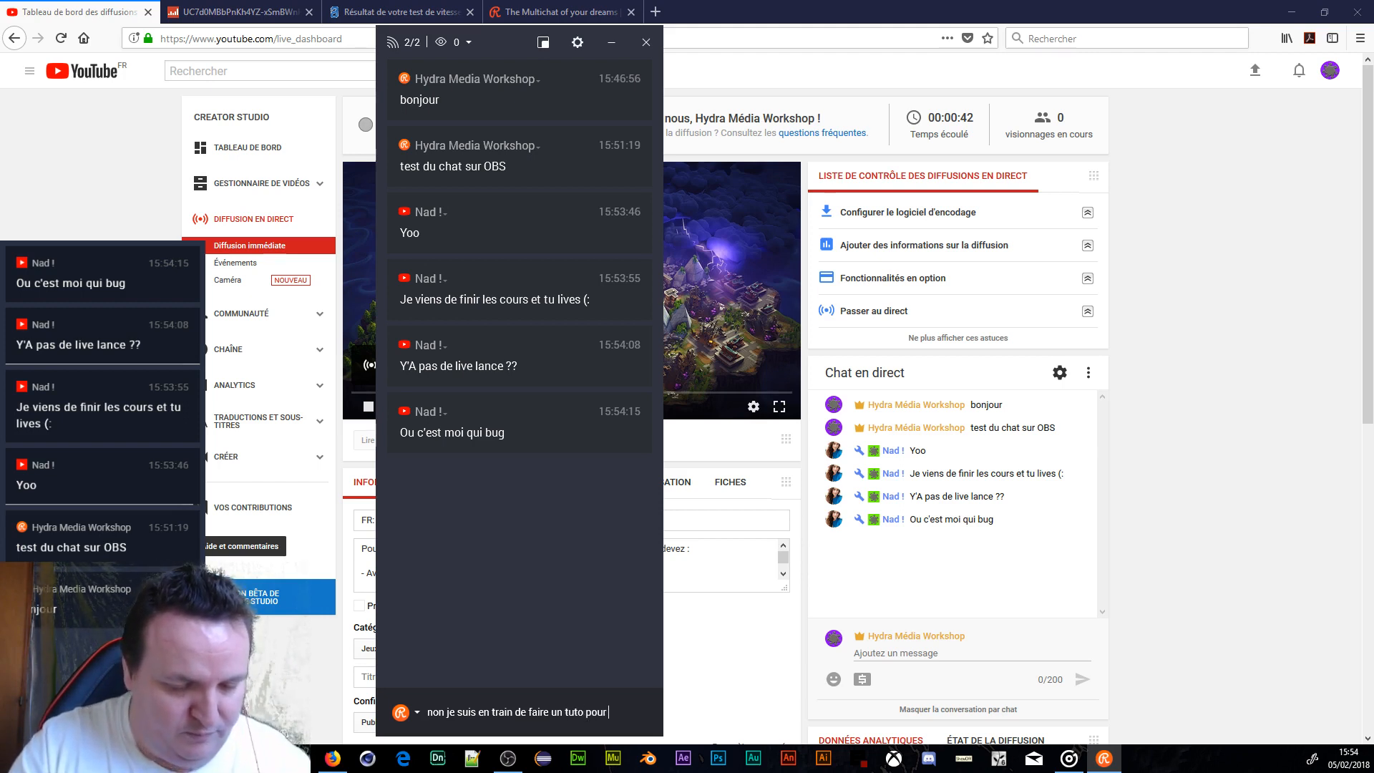
pyautogui.write(' montrer ')
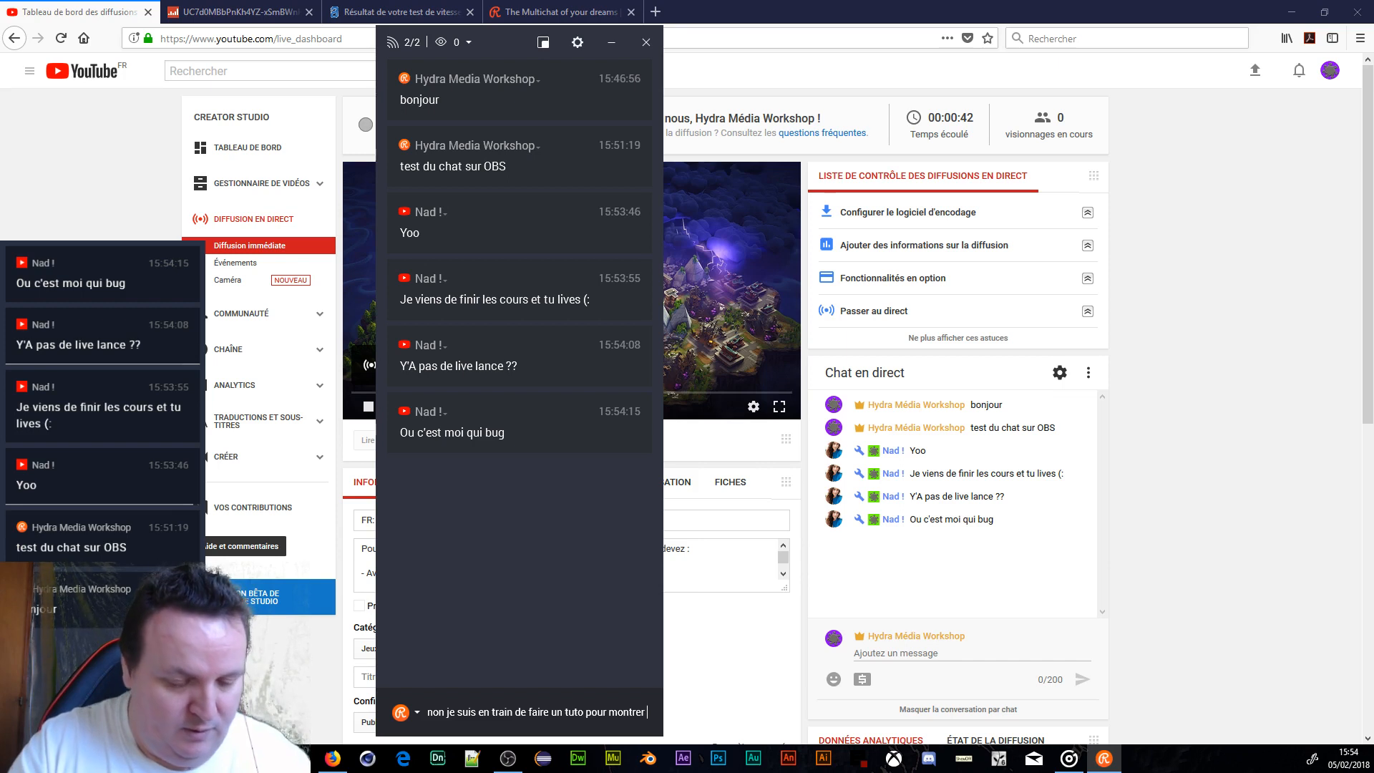
pyautogui.write('comment r')
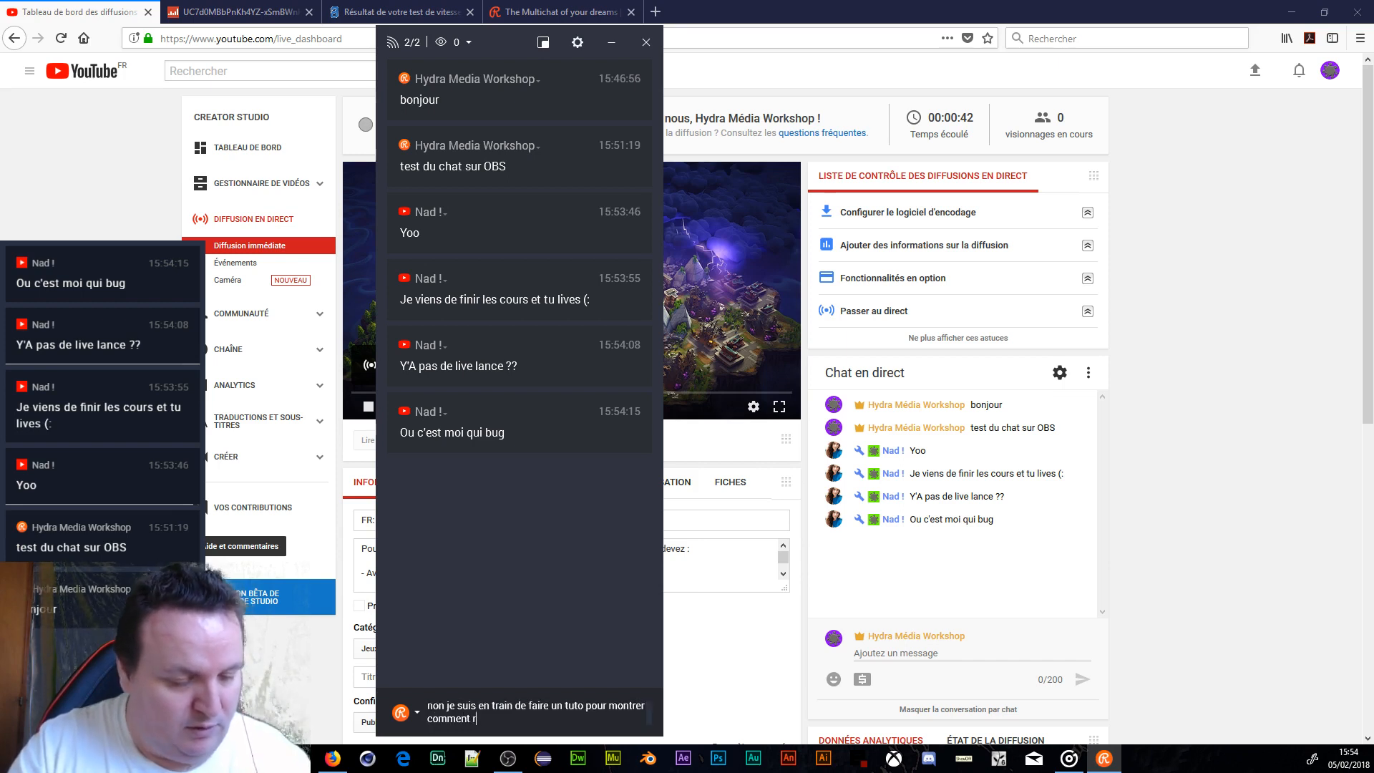
pyautogui.write('égler O')
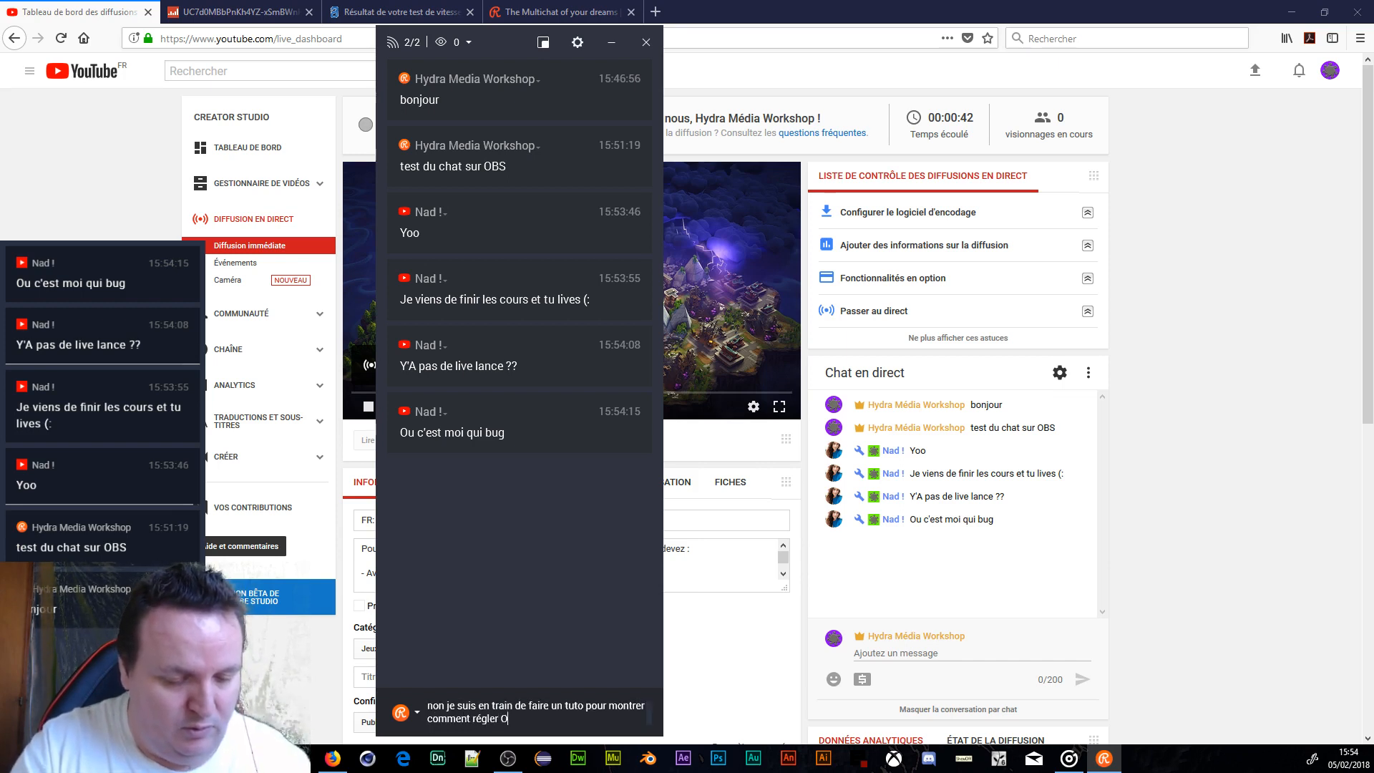
pyautogui.write('BS pour ')
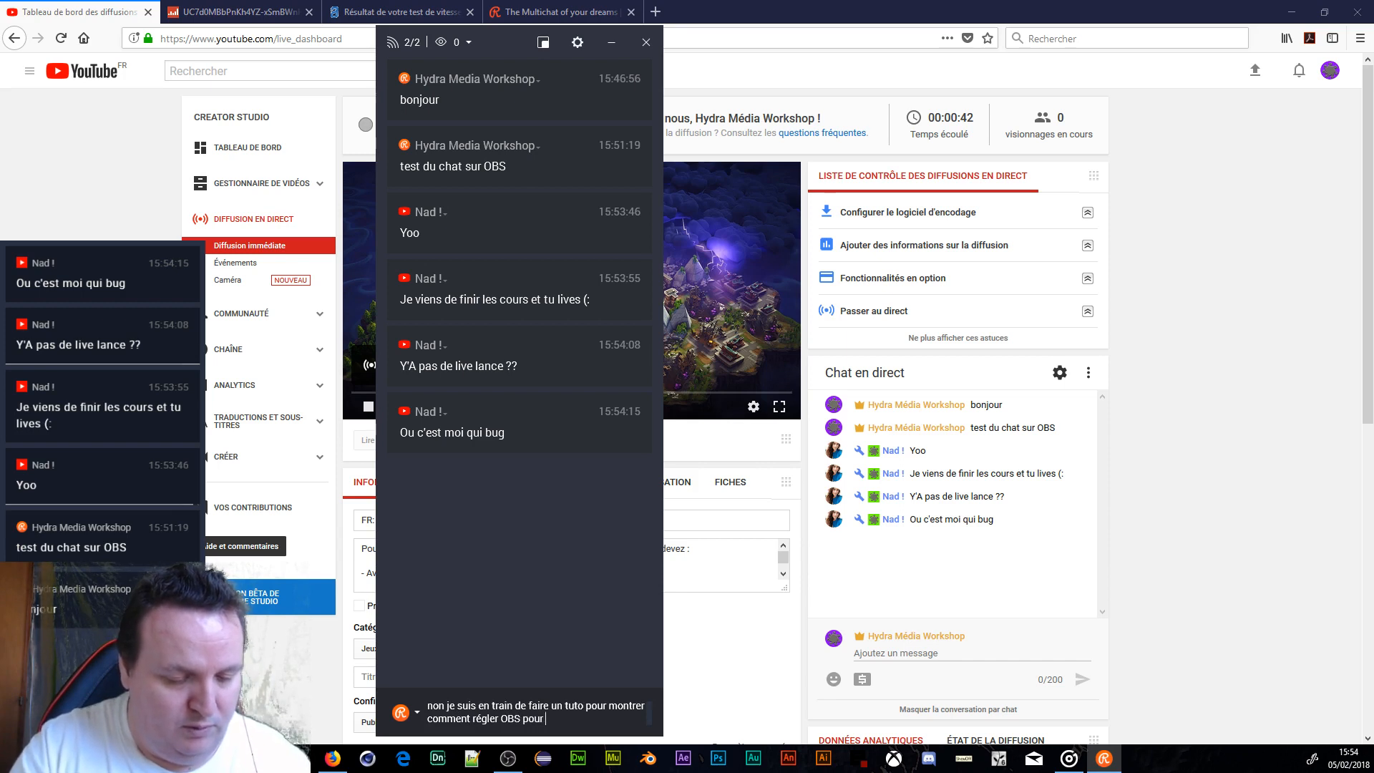
pyautogui.write('stream')
pyautogui.press('Return')
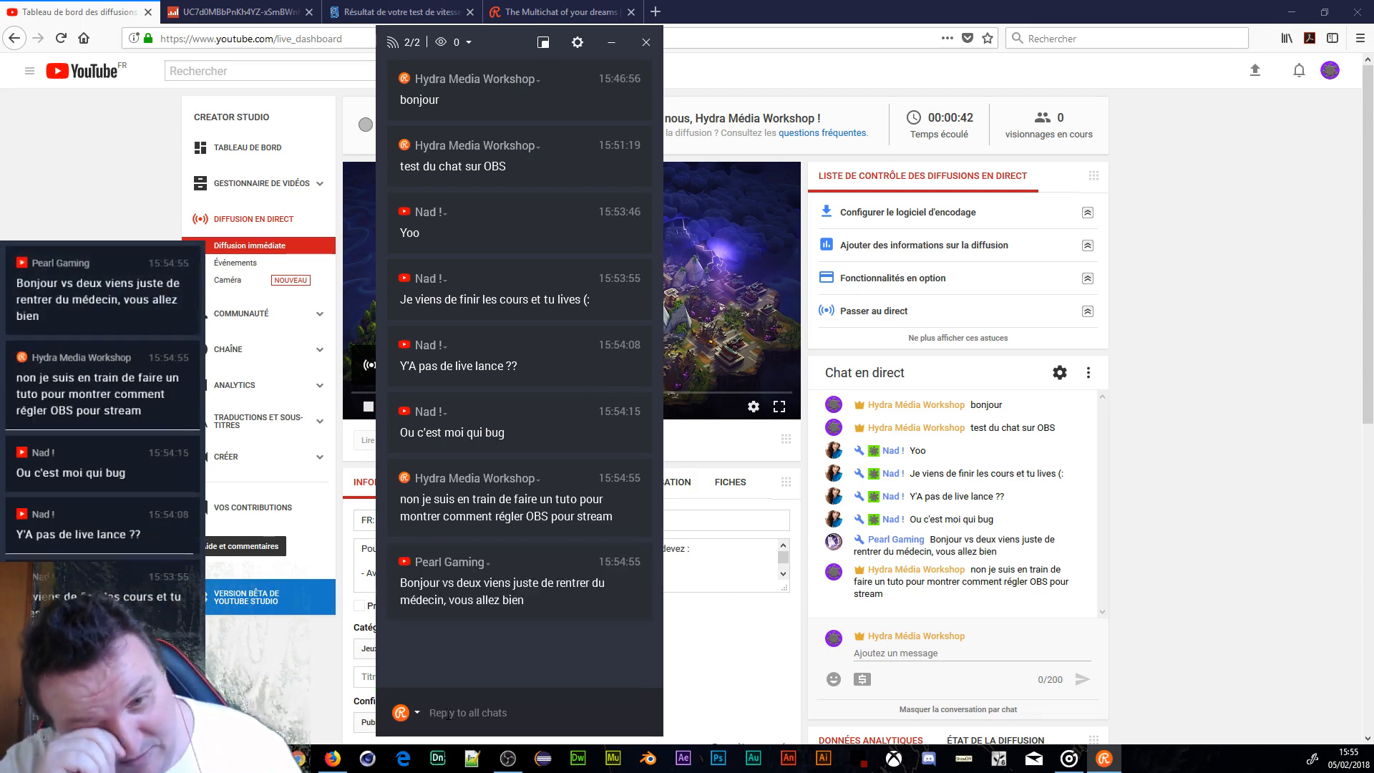
pyautogui.click(445, 714)
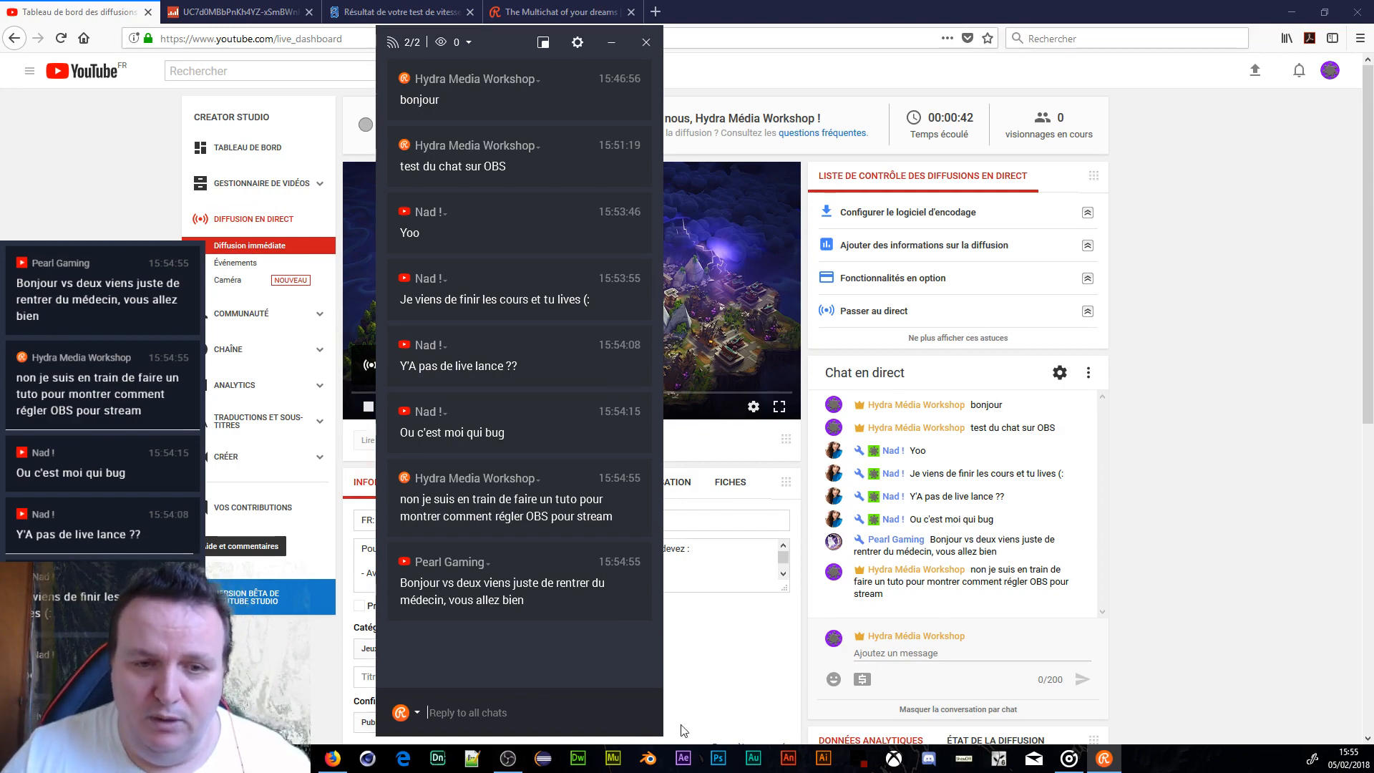
# Switch to OBS and move its window clear of the Restream Chat window so its sources and commands are uncovered
pyautogui.click(507, 758)
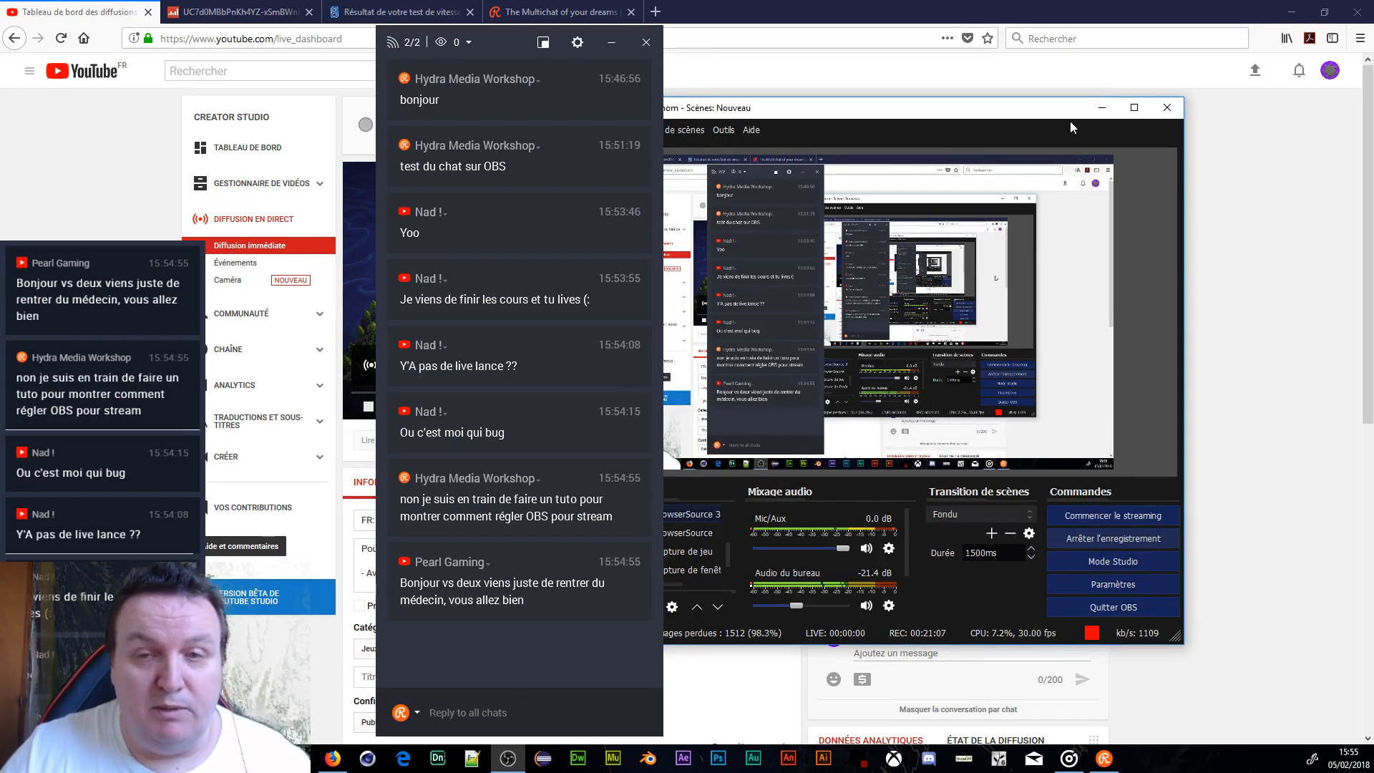
pyautogui.moveTo(830, 109); pyautogui.dragTo(964, 75)
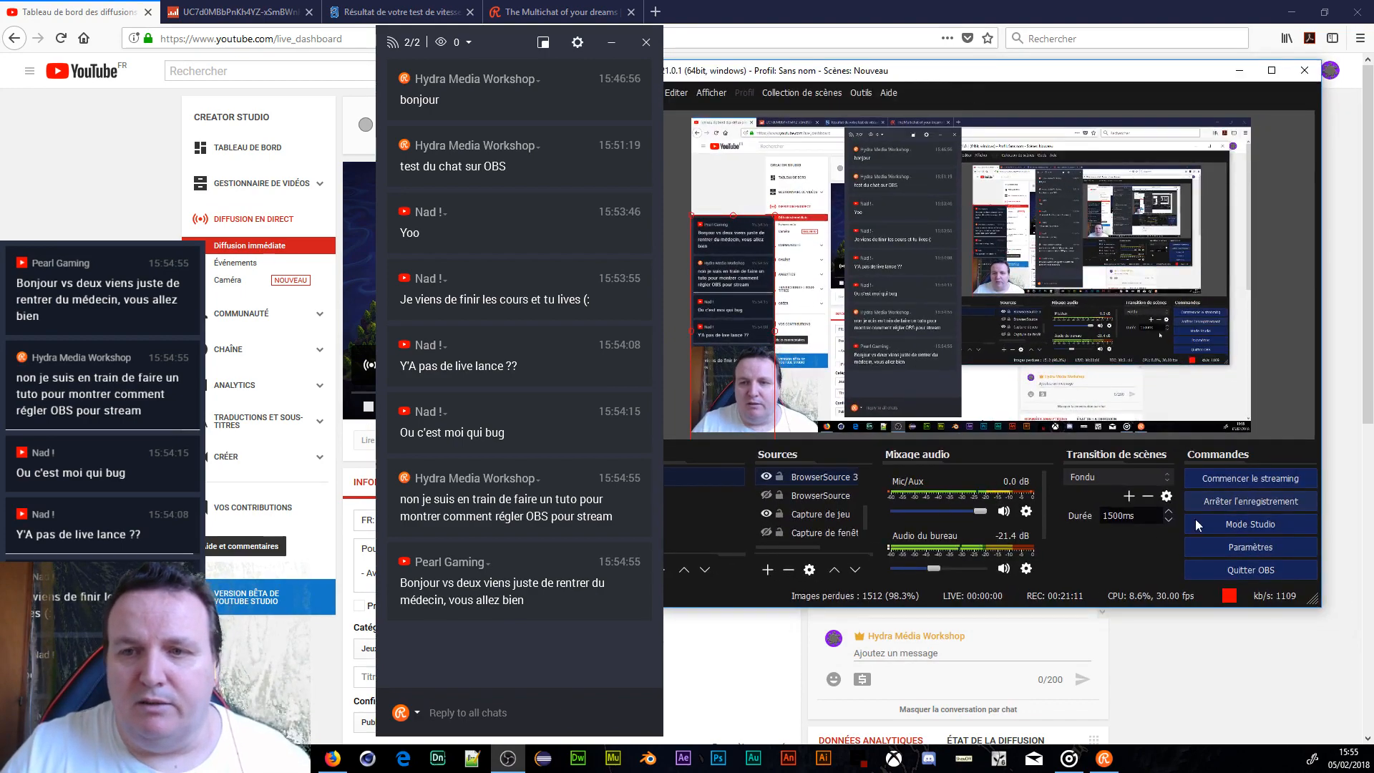